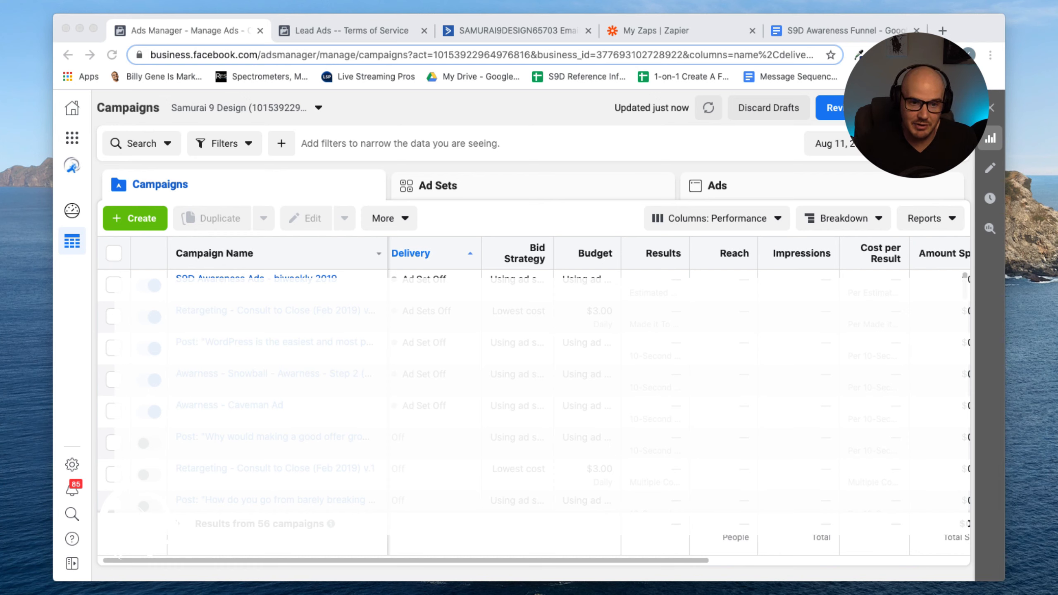
Create a new campaign with the Lead generation objective
click(136, 217)
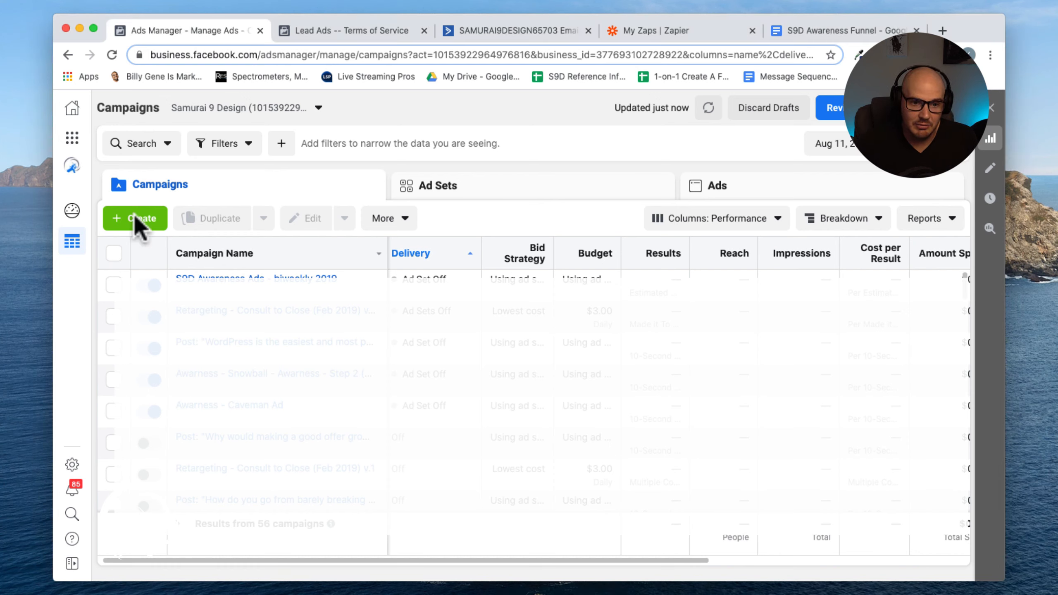
click(137, 222)
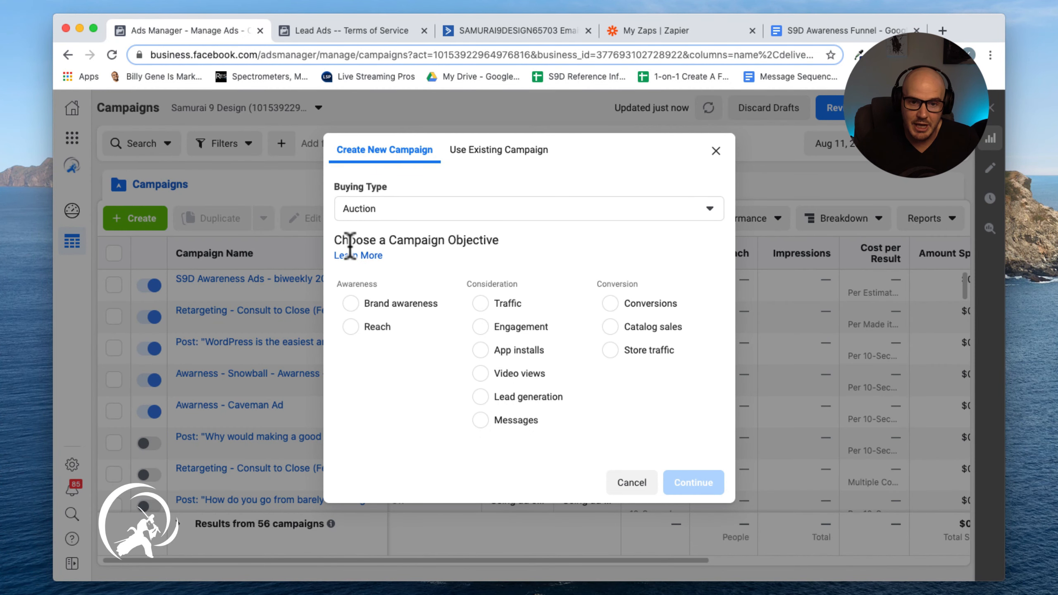
click(482, 399)
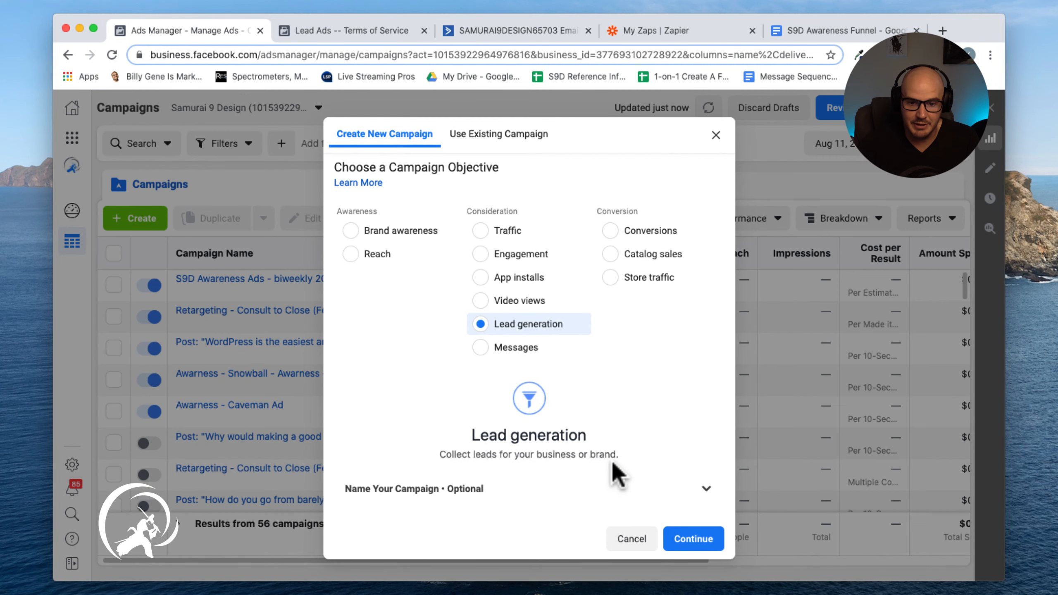
click(696, 544)
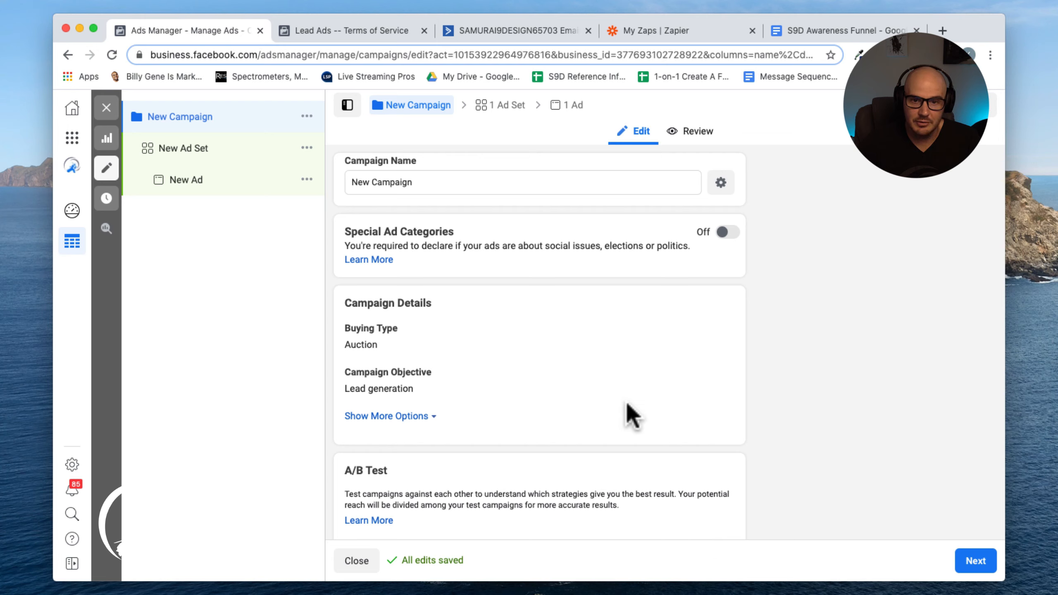
Name the campaign "S9D Awareness - Barrie Business Owners"
click(403, 184)
triple_click(404, 184)
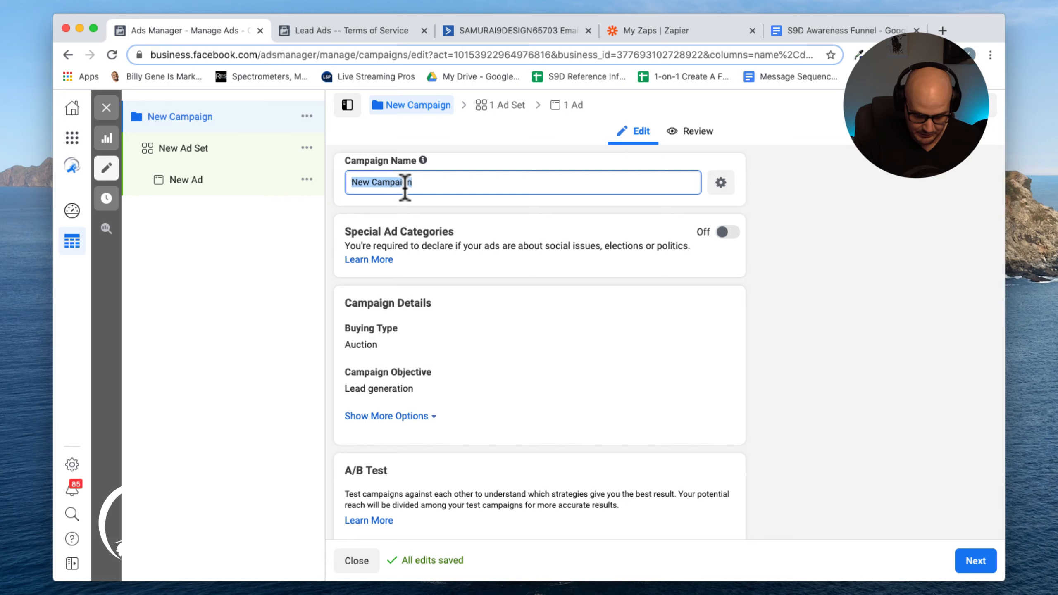
text(S9)
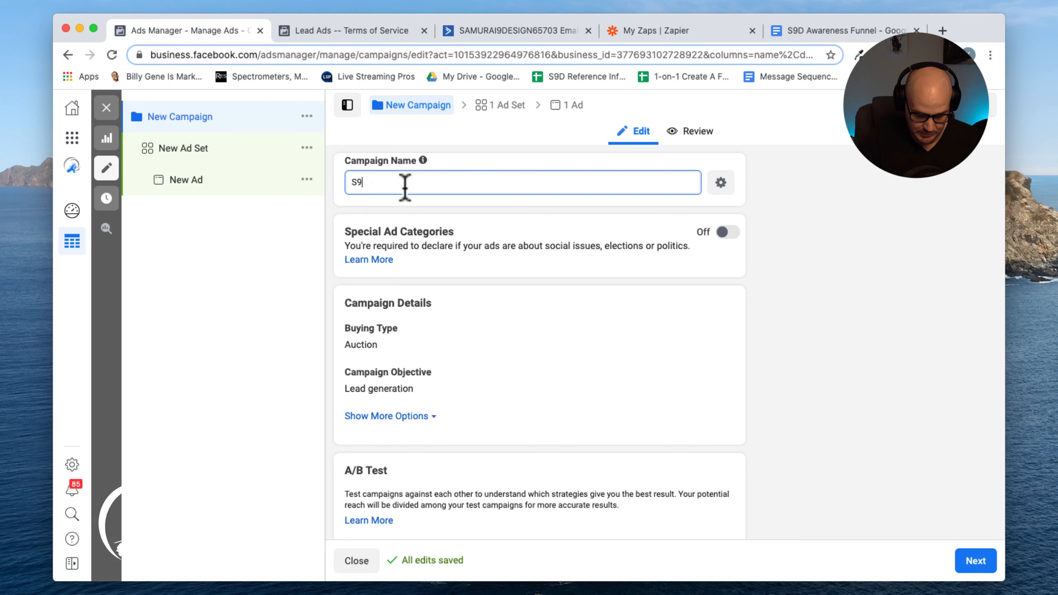
text(D Awareness - BArrie B)
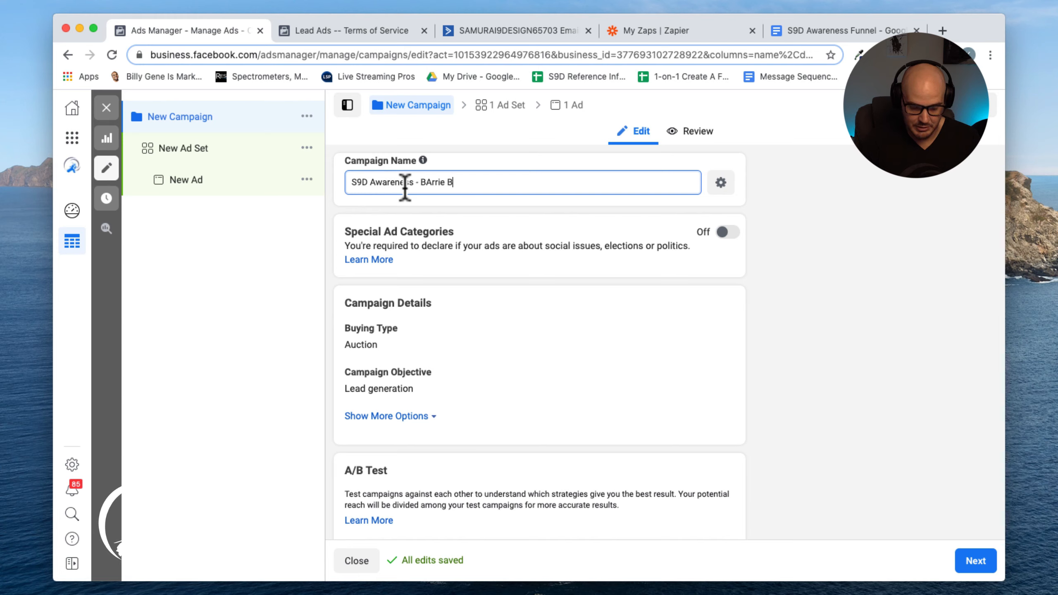
text(ness Owners)
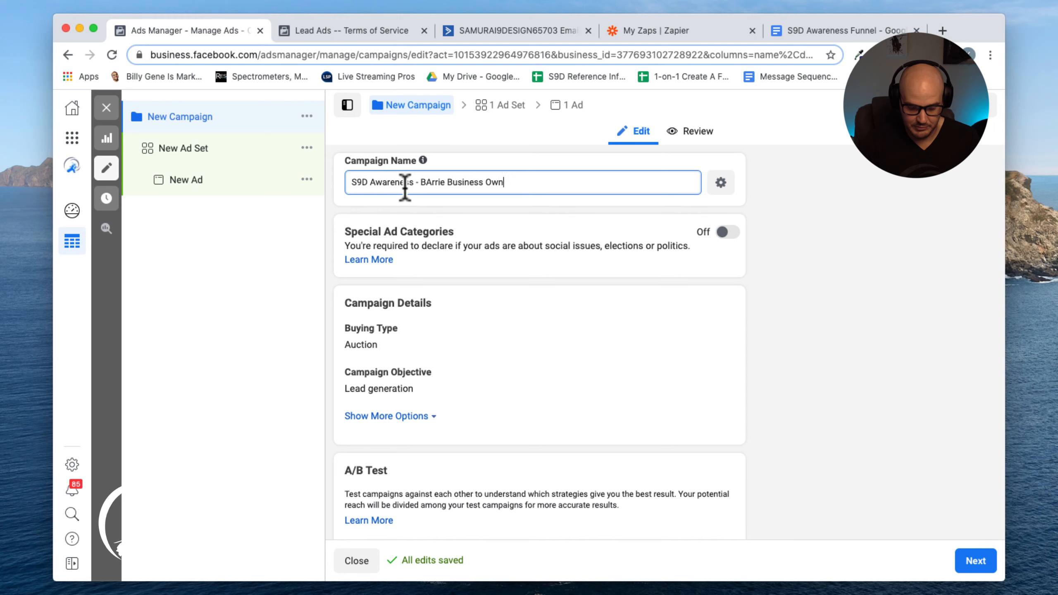
click(431, 182)
key(BackSpace)
text(a)
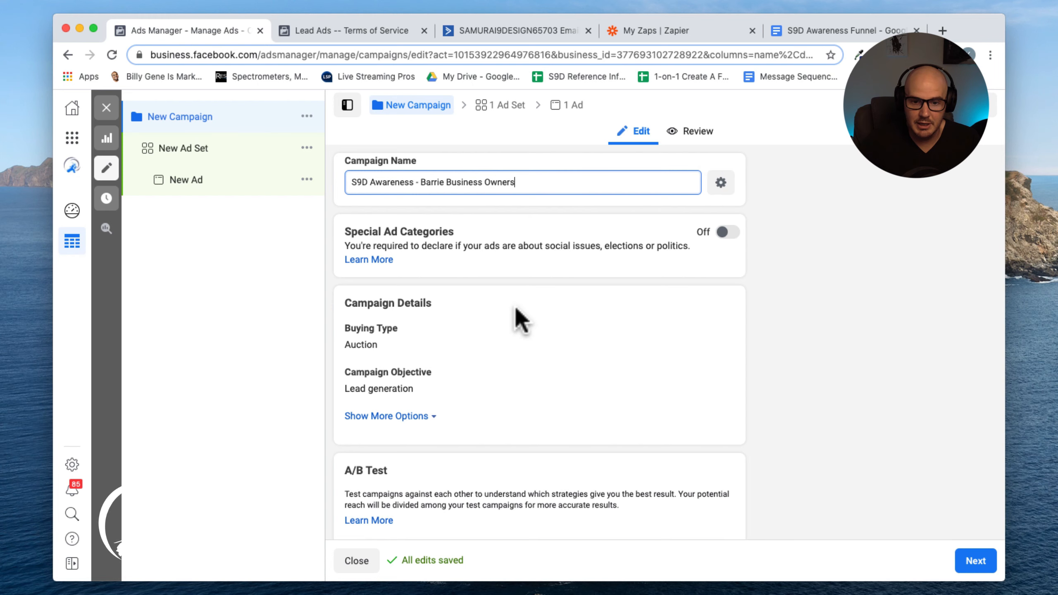
Turn on Campaign Budget Optimization and move on to the ad set settings
scroll(517, 310, down, 5)
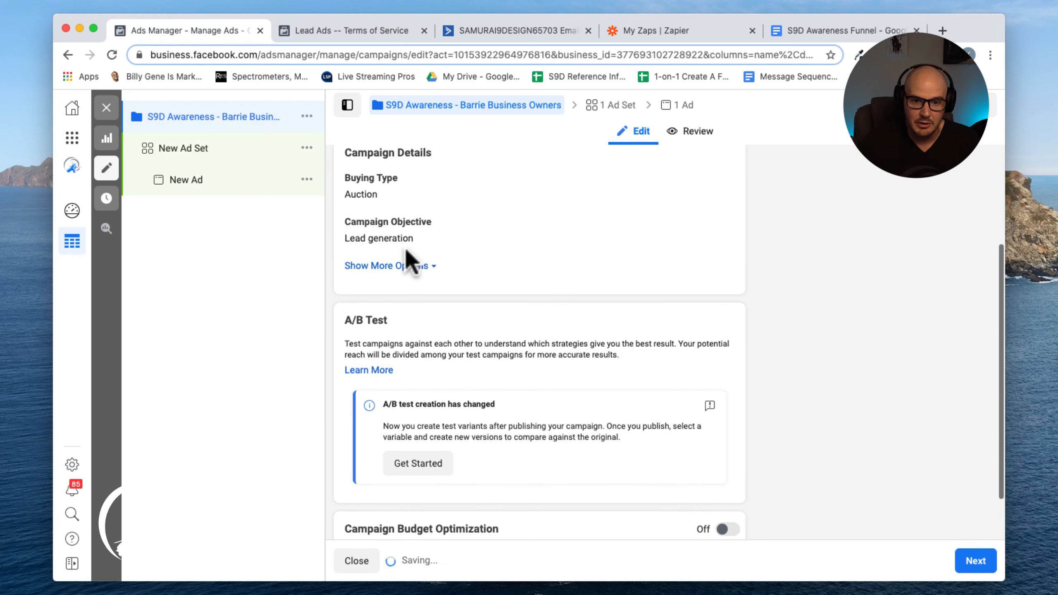
scroll(543, 302, down, 3)
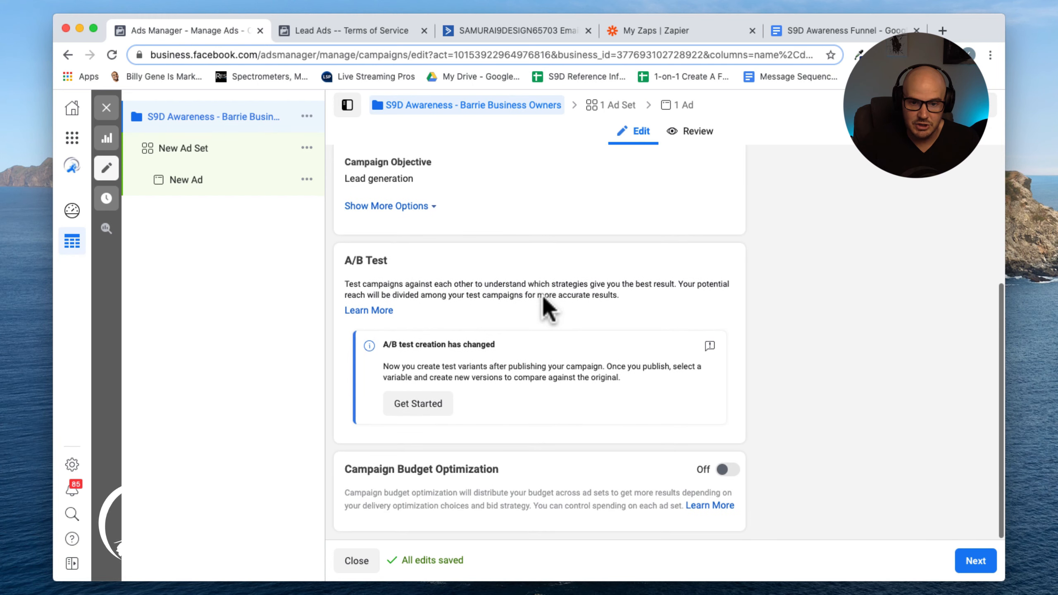
click(729, 474)
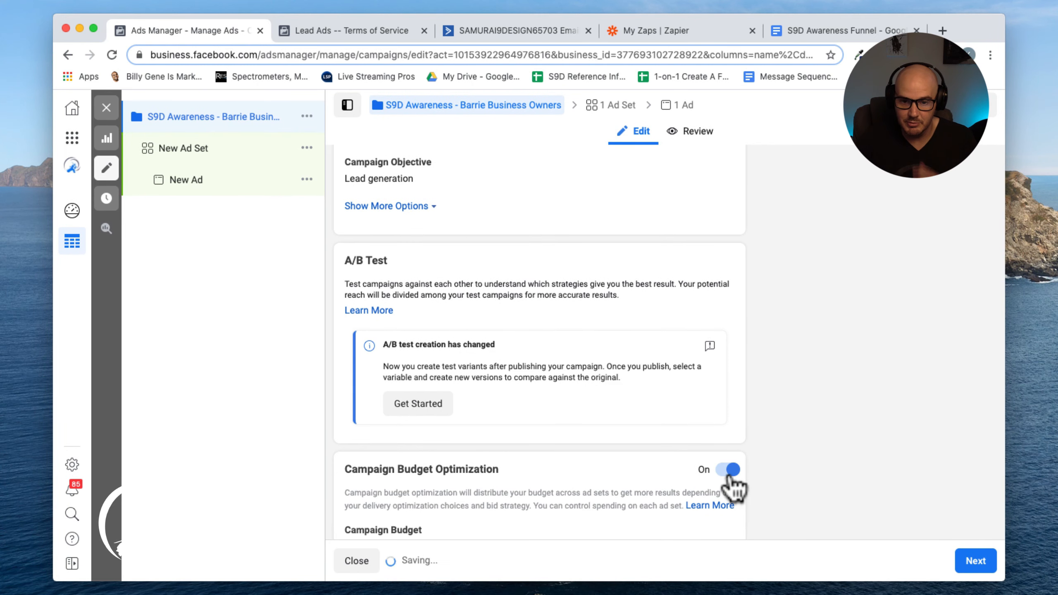
scroll(786, 465, down, 3)
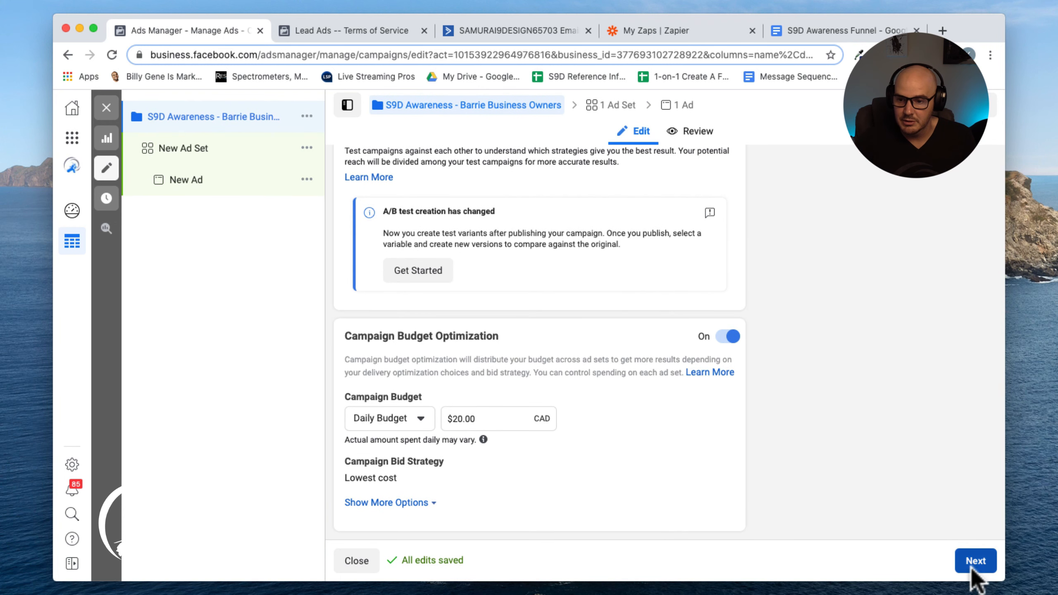
click(970, 572)
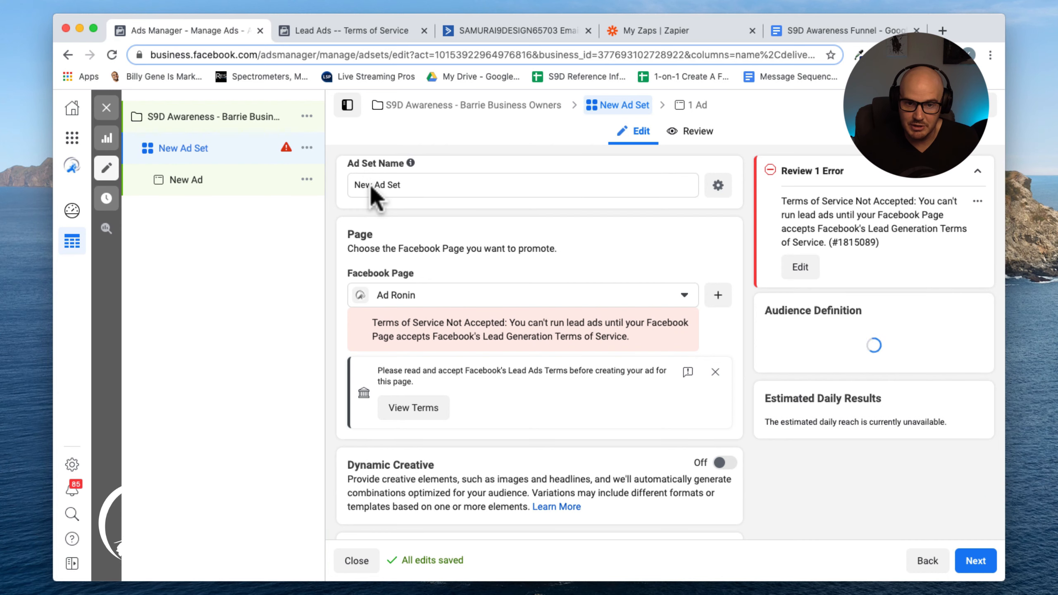
Name the ad set "rrie Business Owners (30 +) interest based"
triple_click(404, 185)
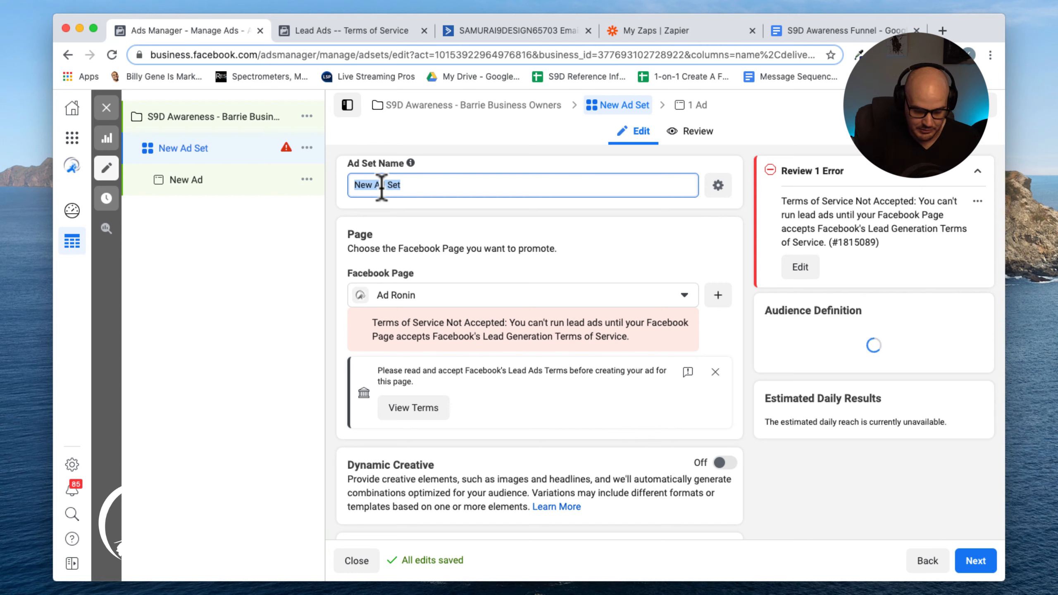
text(rrie )
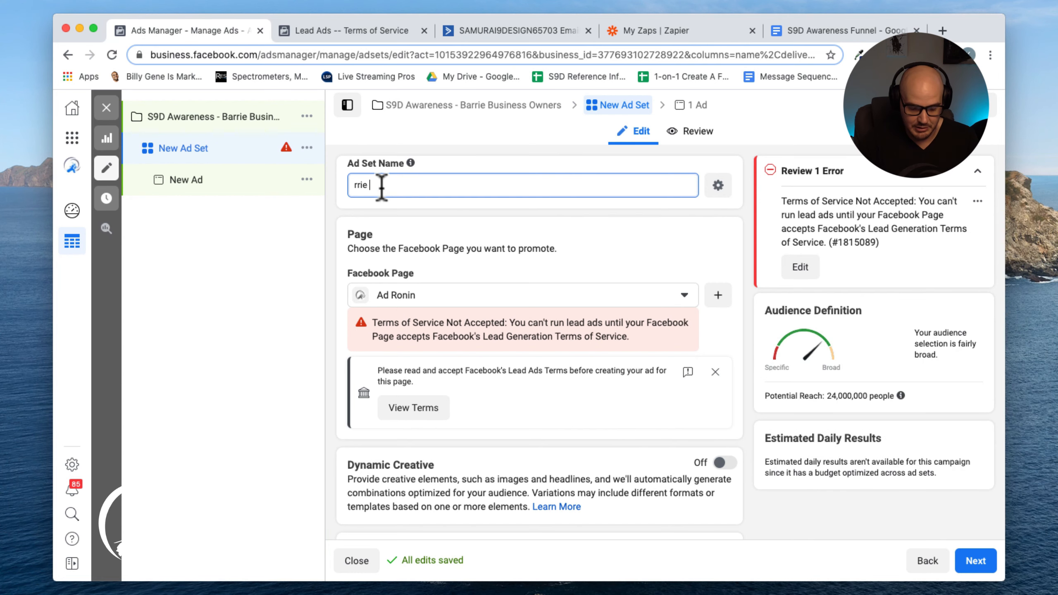
text(Business Owners (30 +) int)
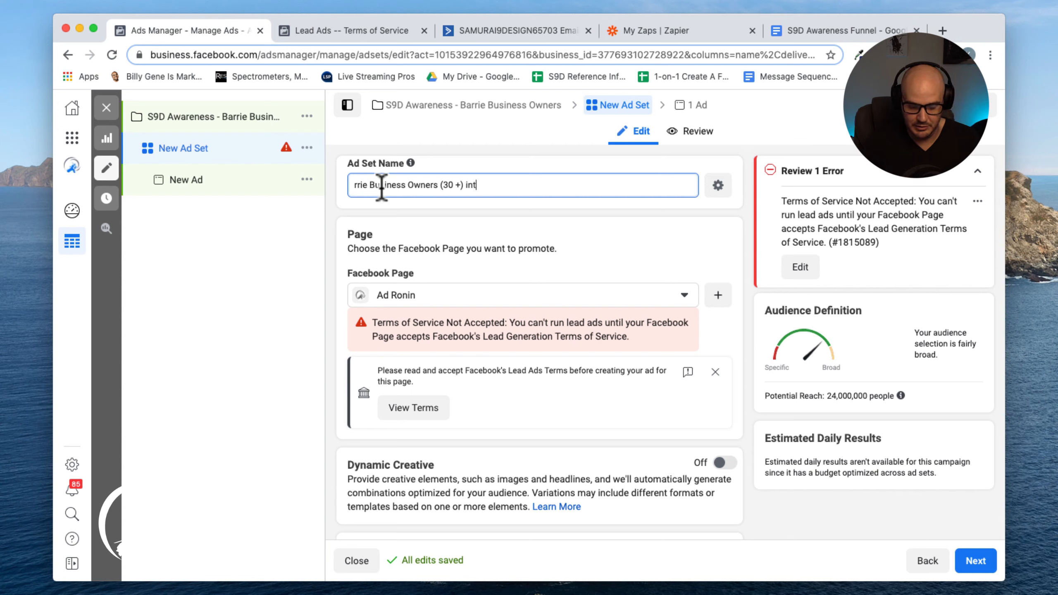
text(based)
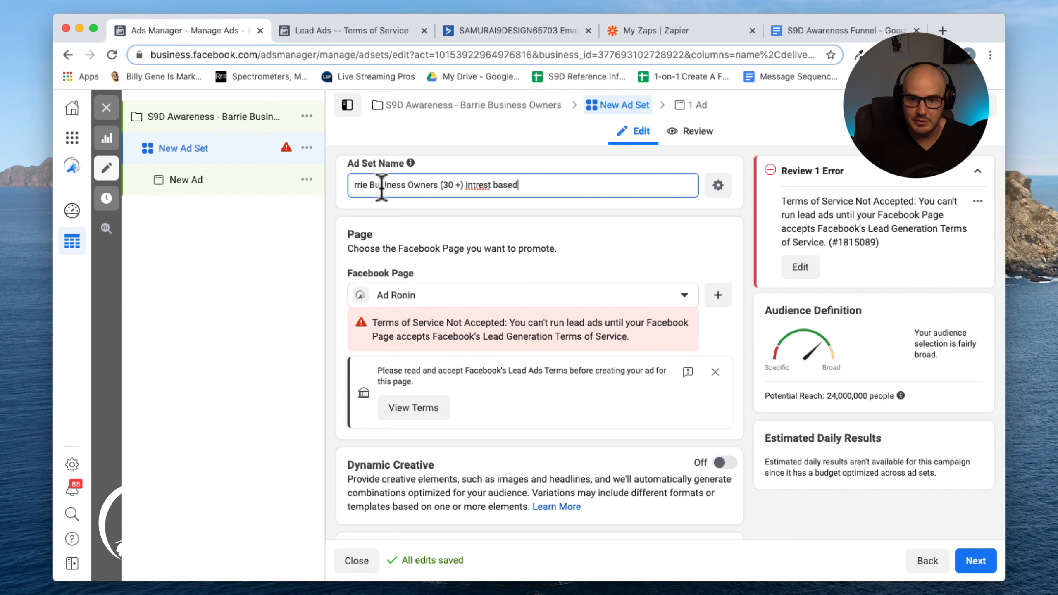
click(475, 185)
text(e)
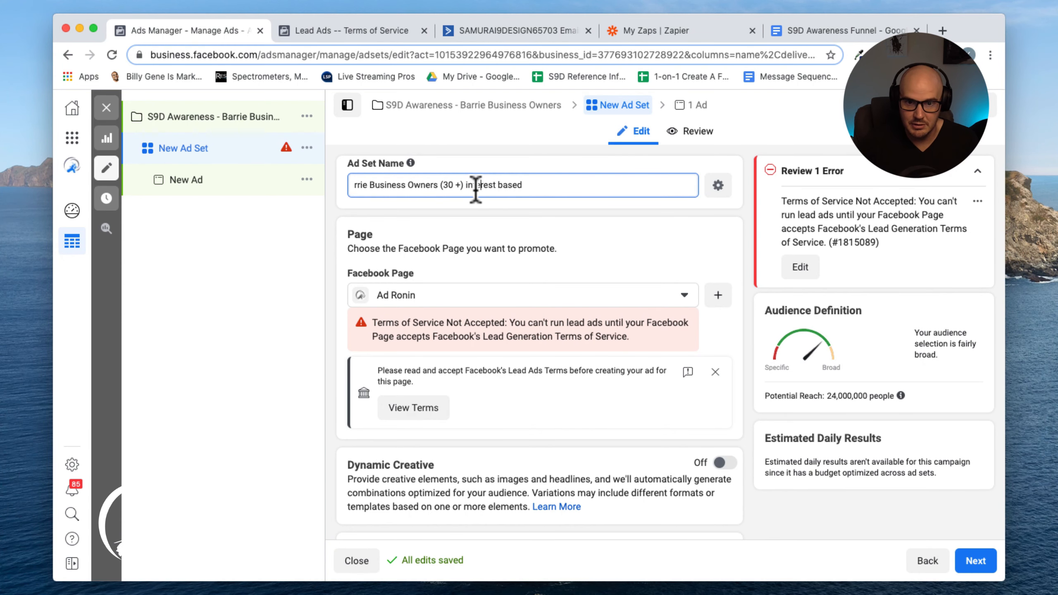
Change the ad set's Facebook Page to Samurai 9 Design by searching for it
scroll(503, 266, down, 3)
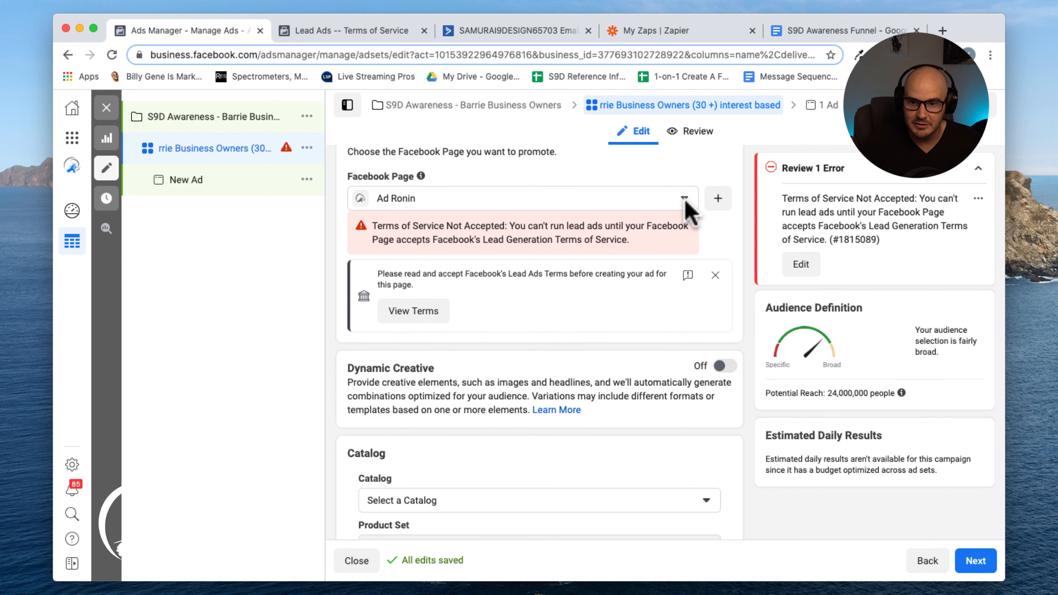
click(684, 200)
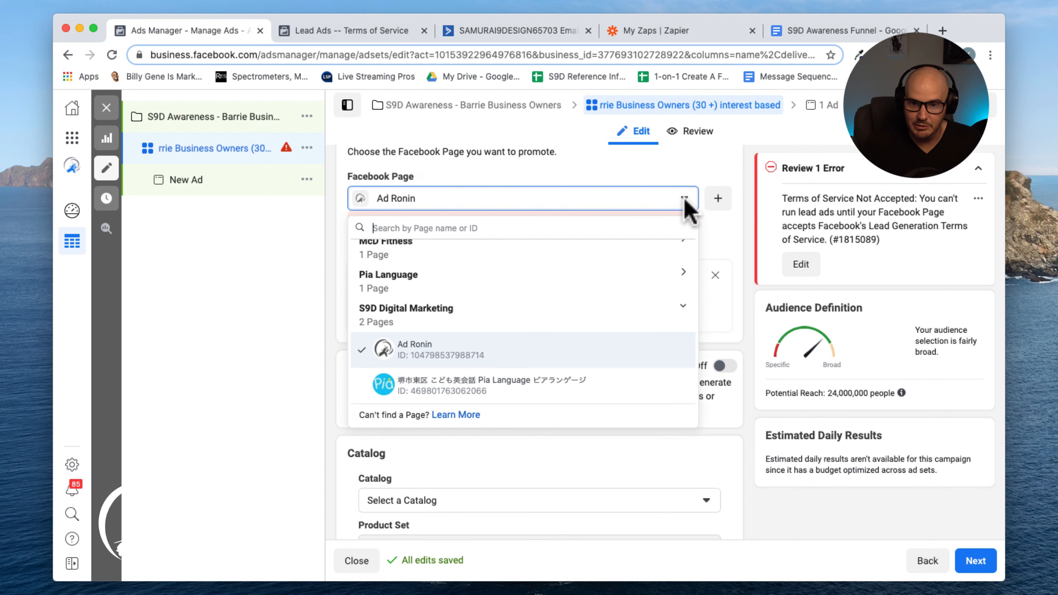
click(419, 197)
click(419, 197)
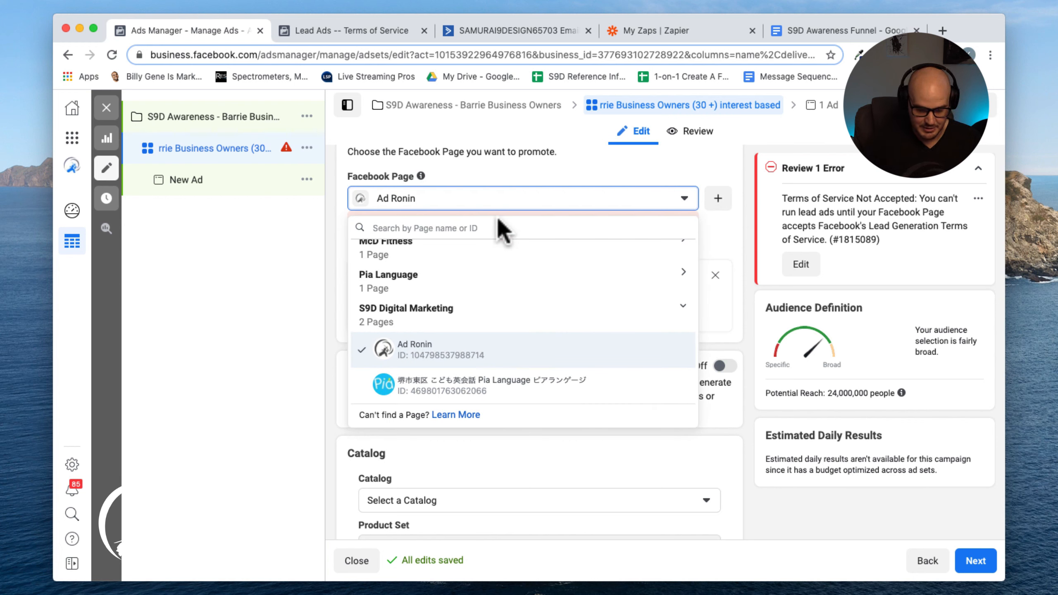
text(sam)
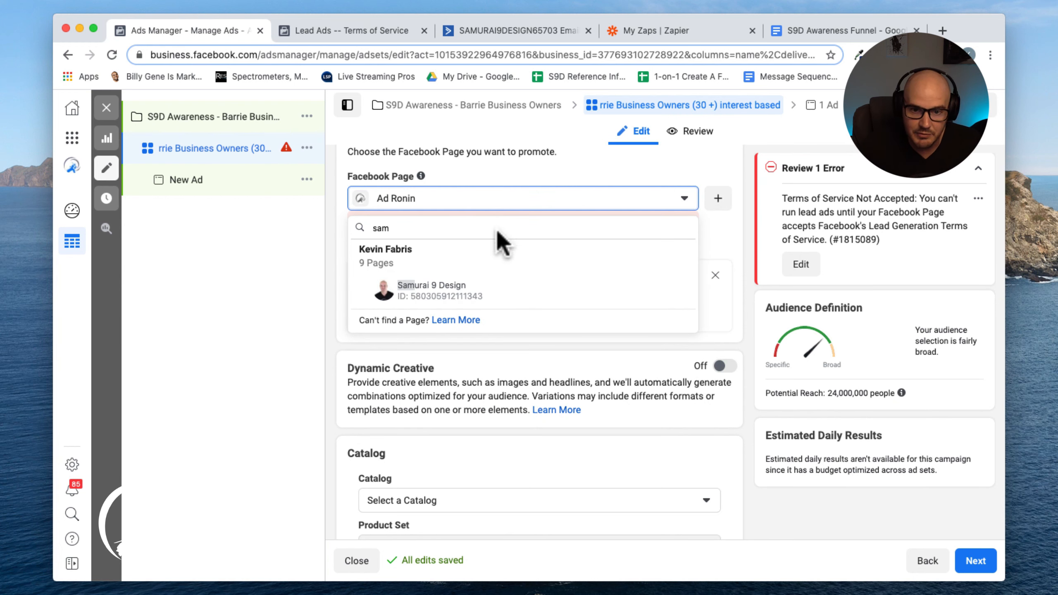
click(446, 305)
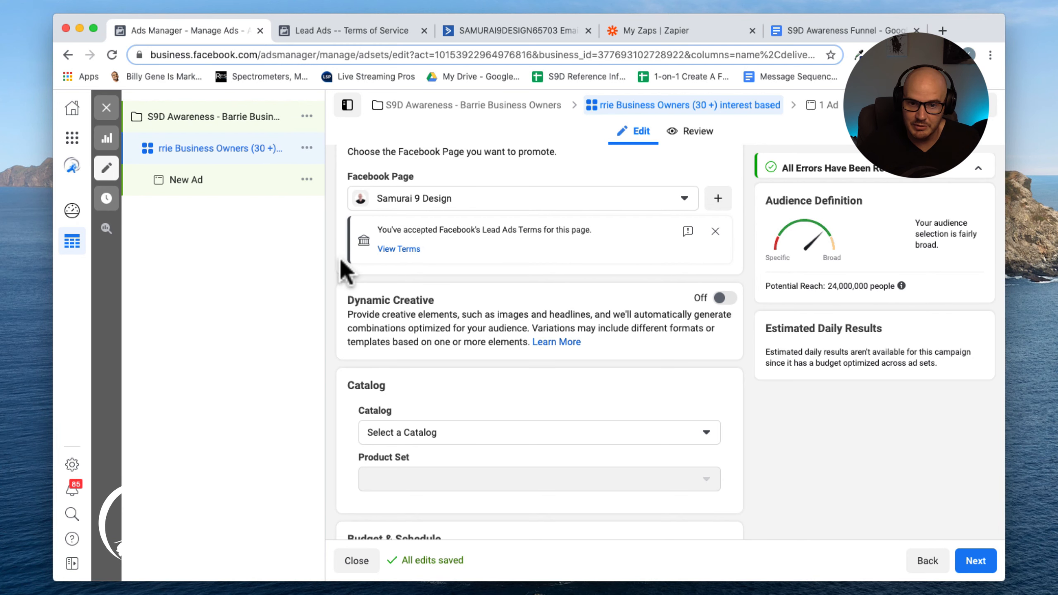
Scroll through the ad set's budget, schedule and audience sections
scroll(342, 271, down, 1)
scroll(341, 262, down, 5)
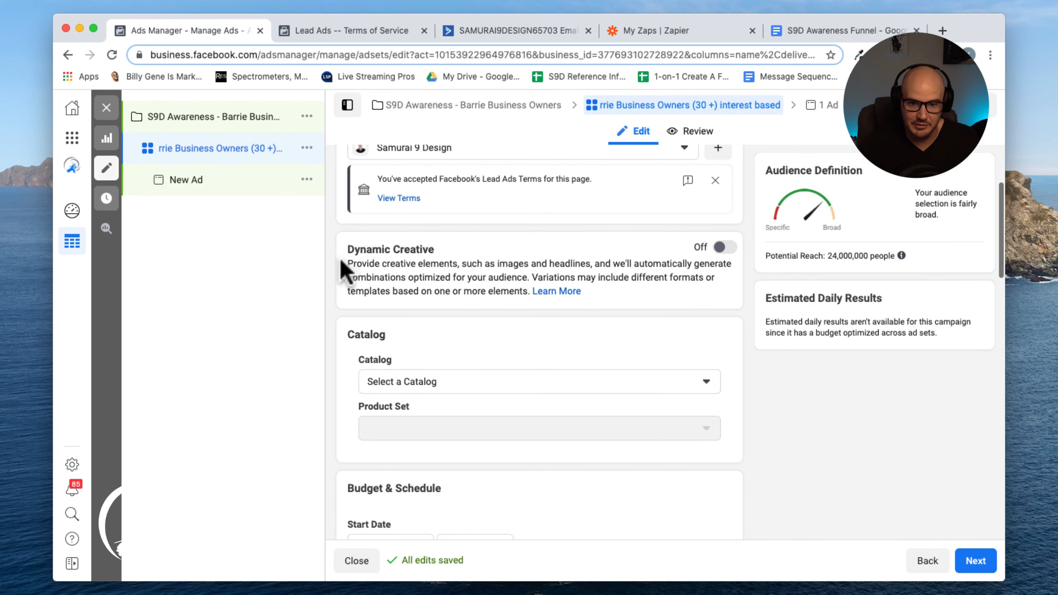
scroll(342, 272, down, 6)
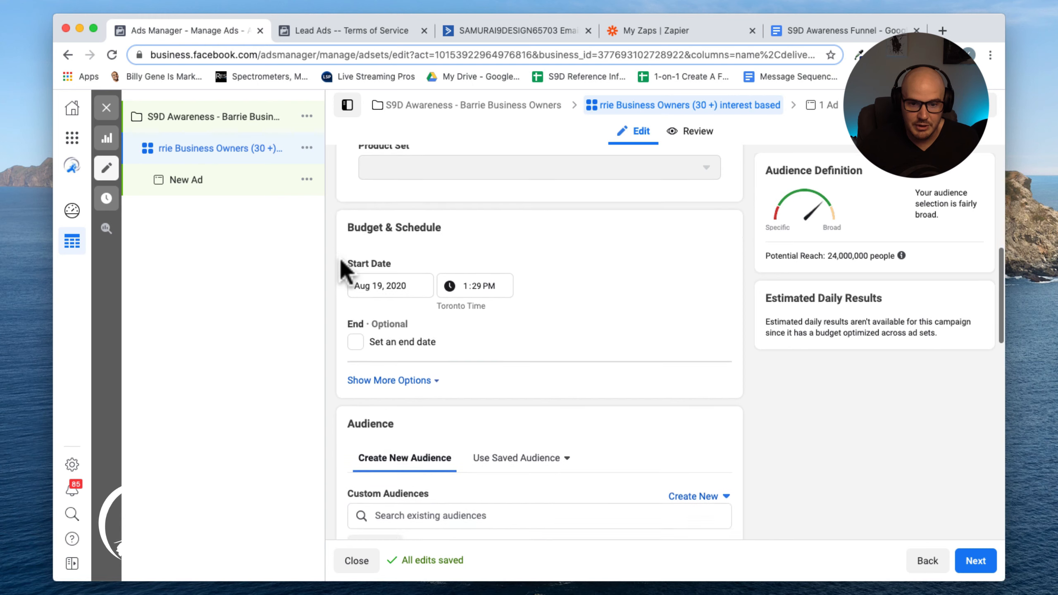
scroll(518, 268, up, 2)
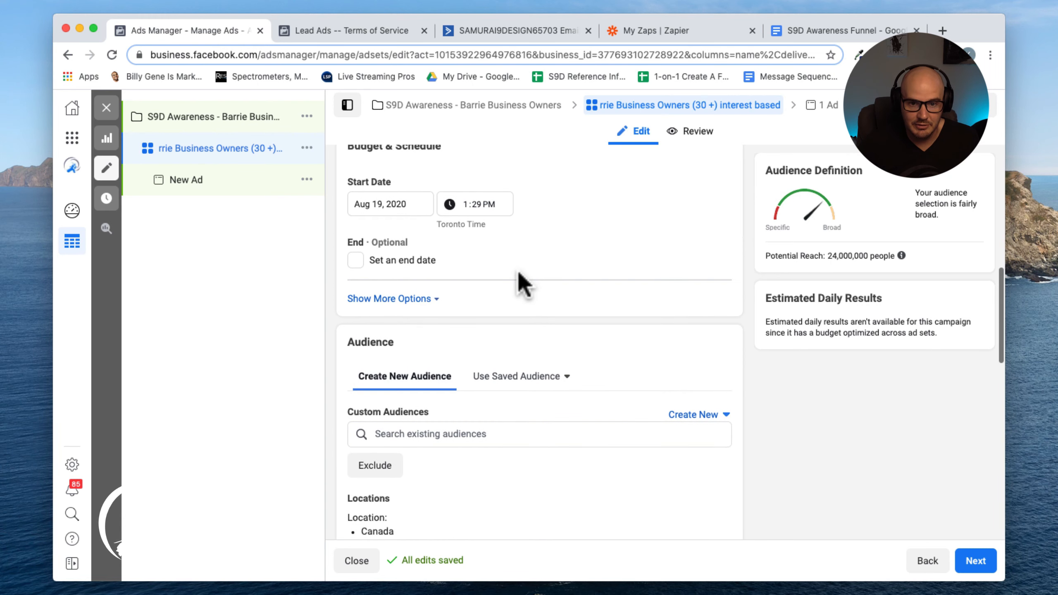
scroll(519, 275, up, 2)
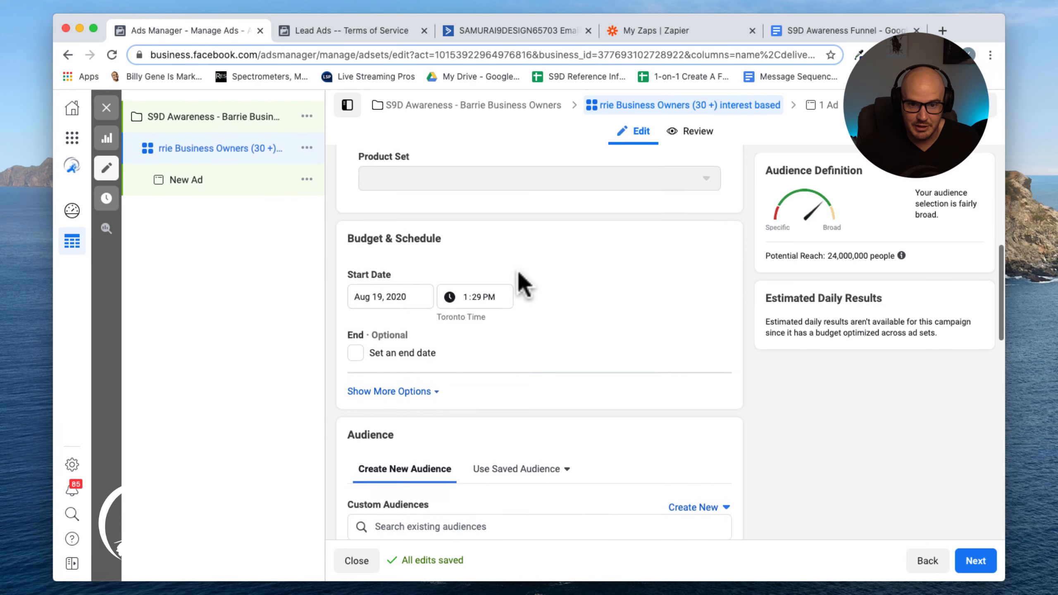
scroll(519, 273, down, 4)
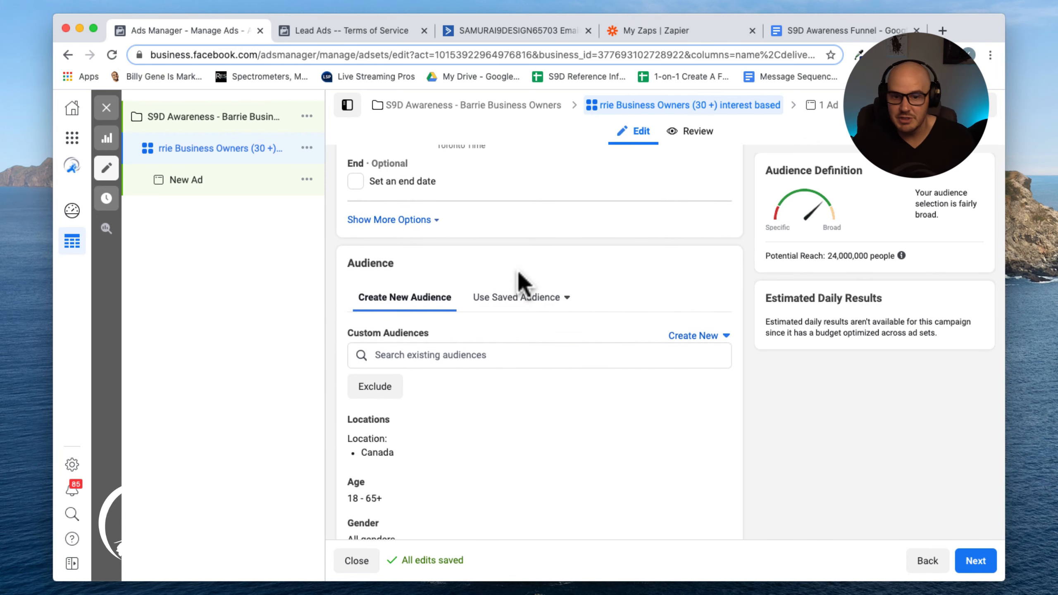
scroll(521, 280, down, 3)
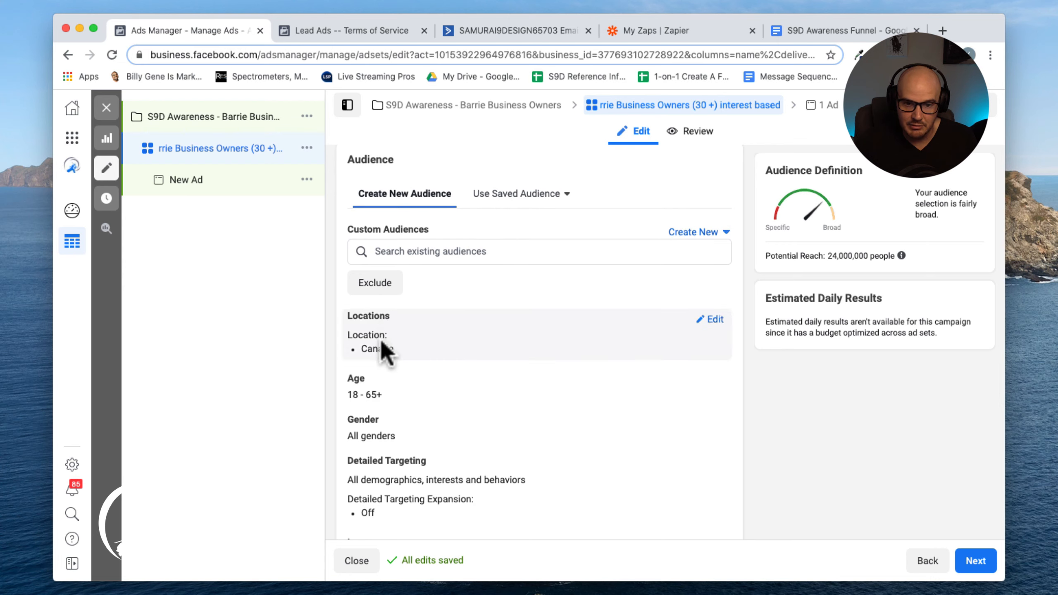
Edit the audience locations and set the target location to Barrie, Ontario, Canada
click(713, 324)
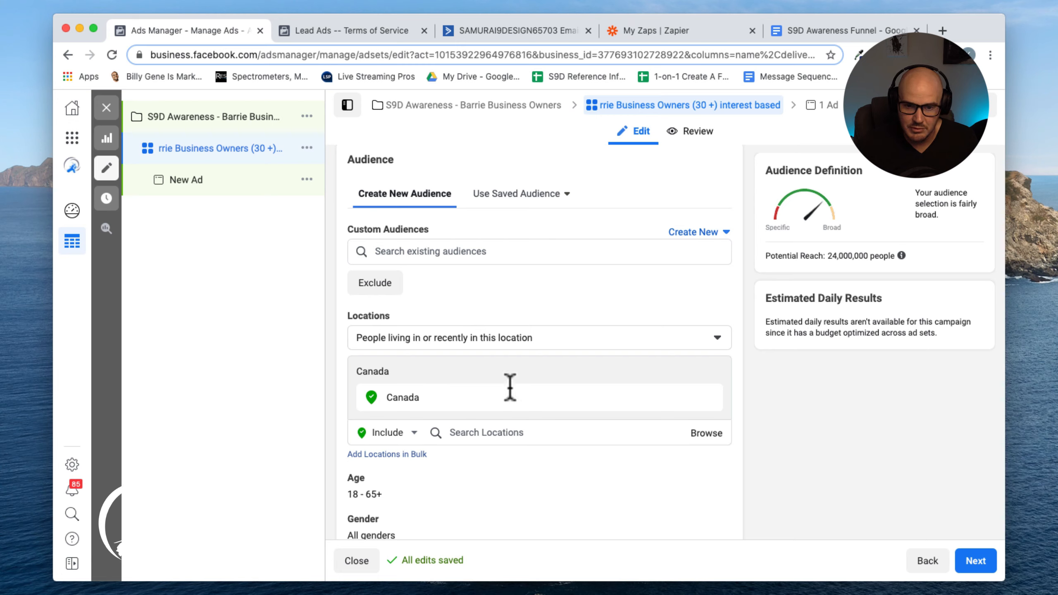
click(377, 400)
double_click(511, 408)
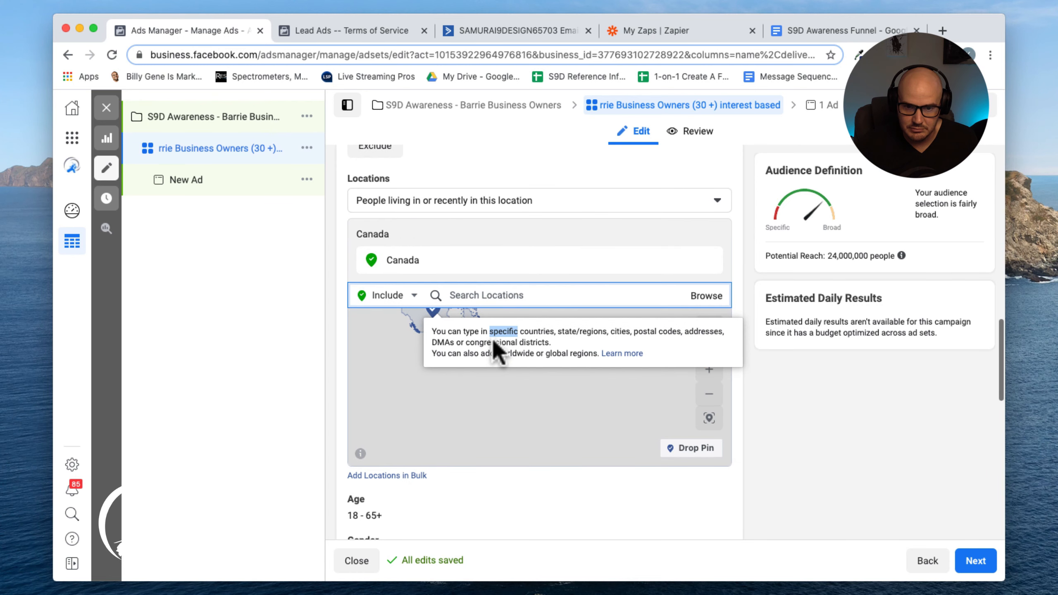
click(472, 294)
text(Barrie)
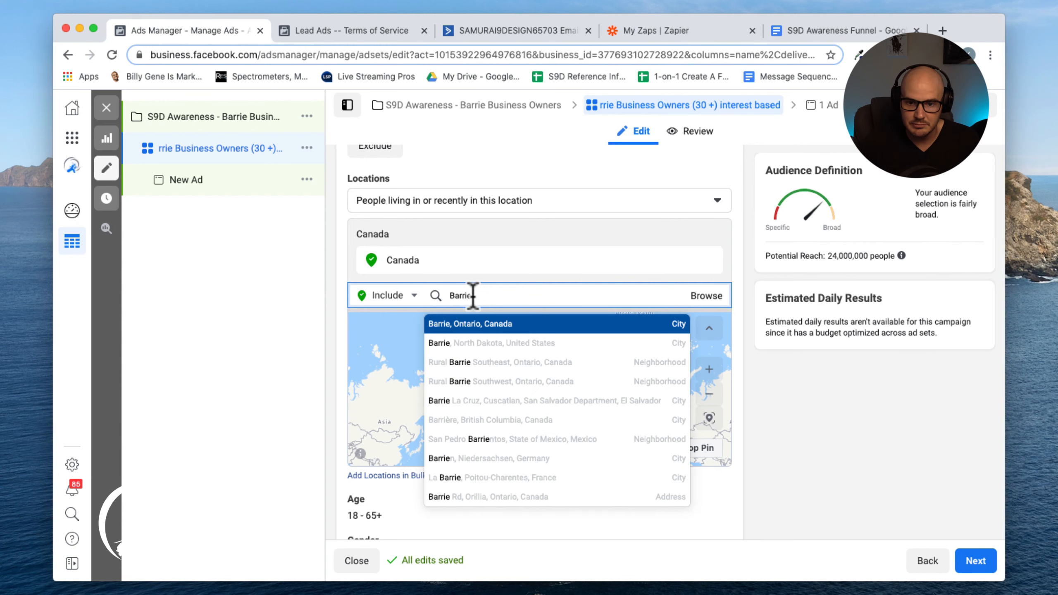
click(525, 329)
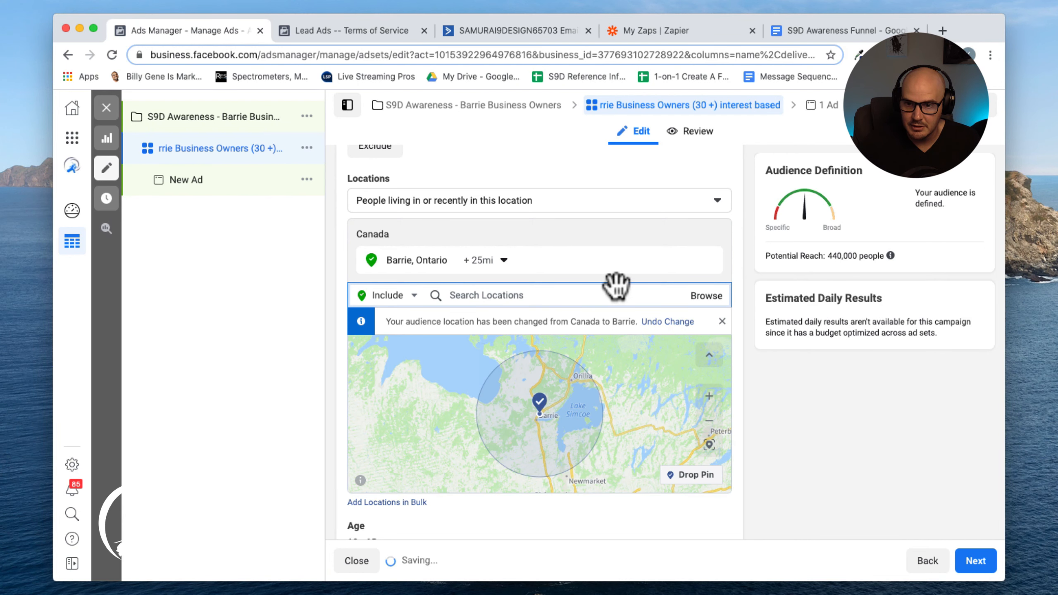
scroll(617, 286, down, 3)
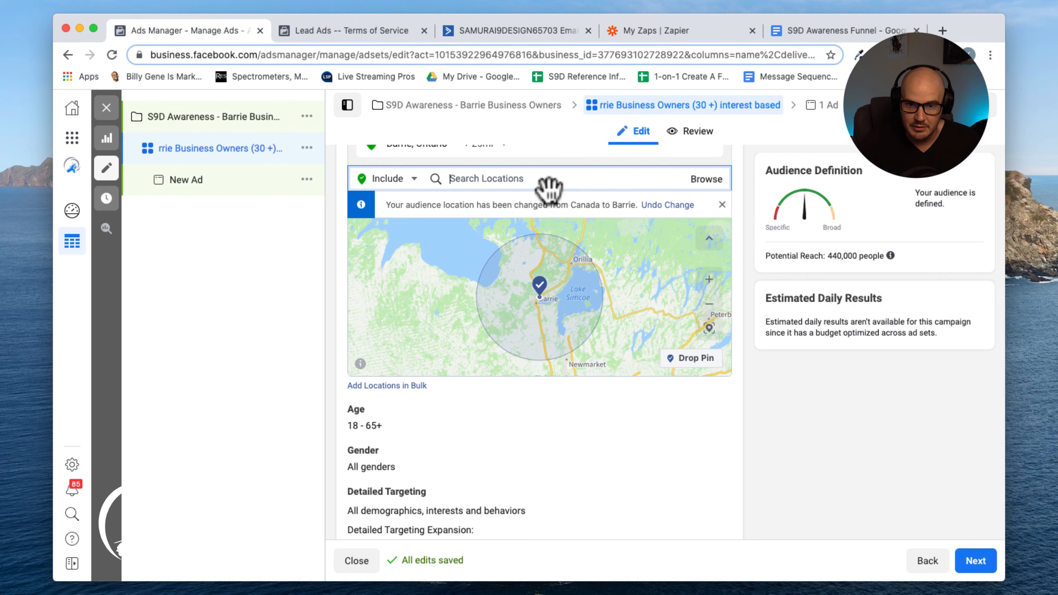
Set the Barrie, Ontario location to target the current city only instead of a radius
scroll(550, 188, up, 1)
scroll(550, 189, up, 1)
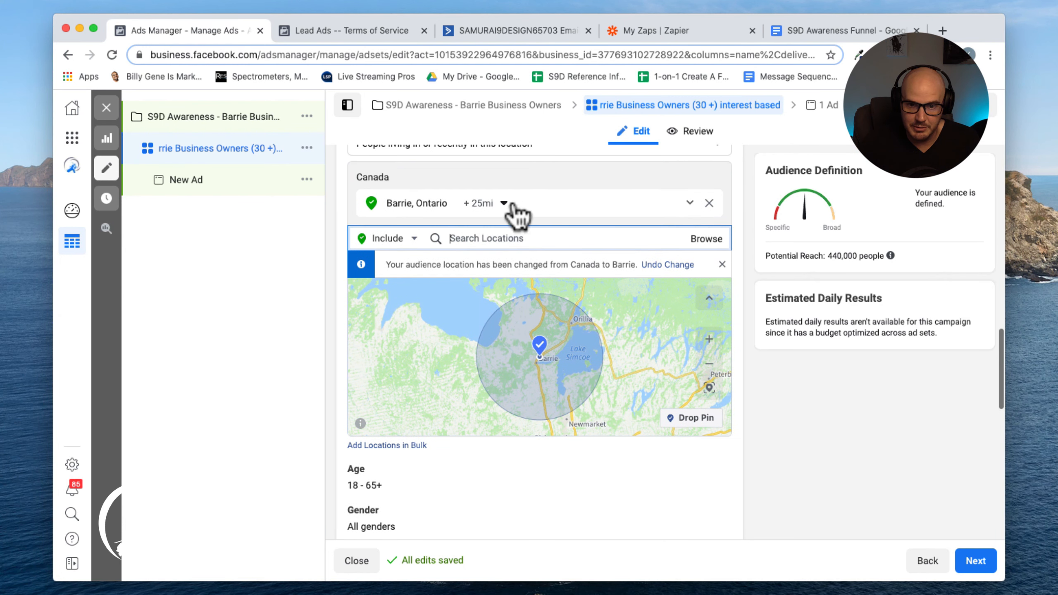
click(486, 207)
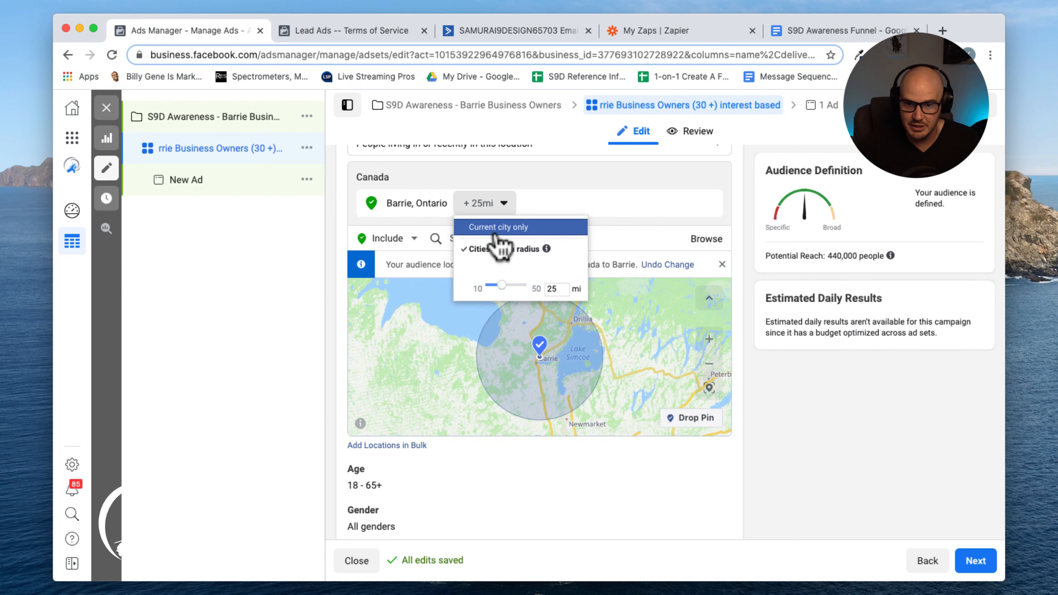
click(498, 234)
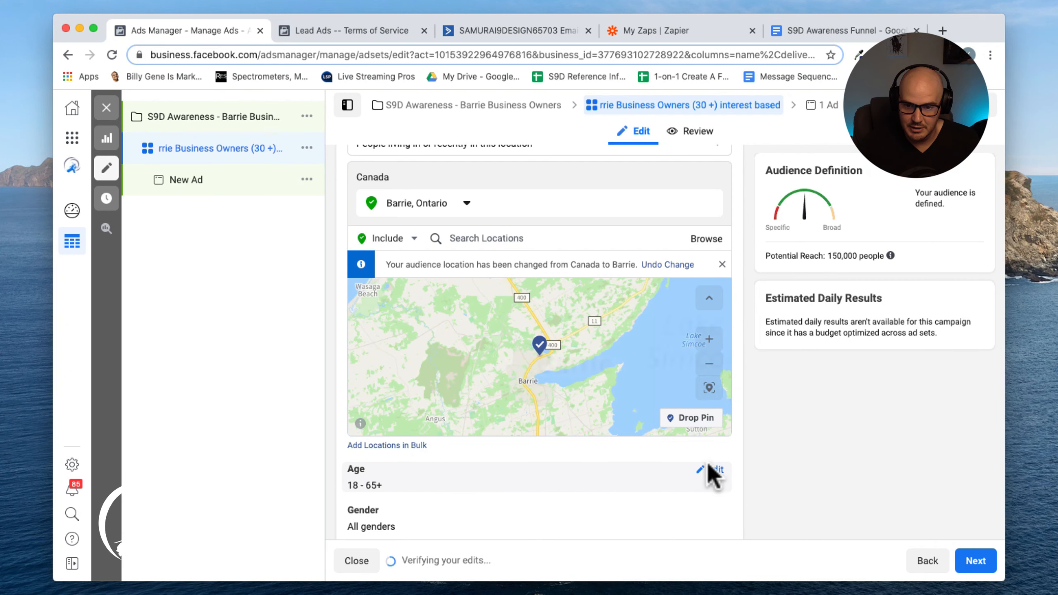
Edit the audience age range and set the minimum age to 30
click(711, 470)
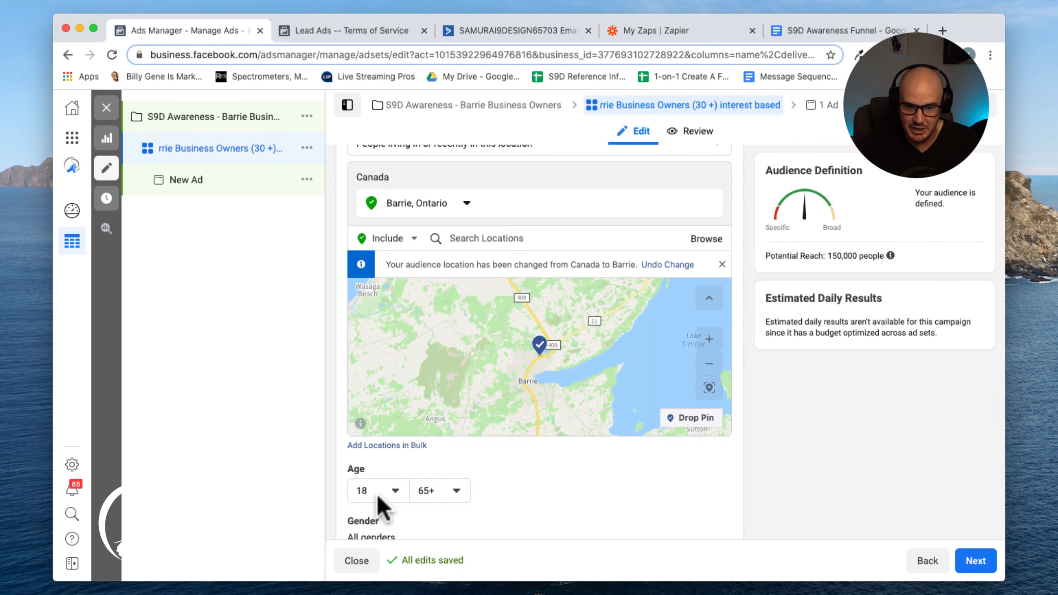
click(388, 491)
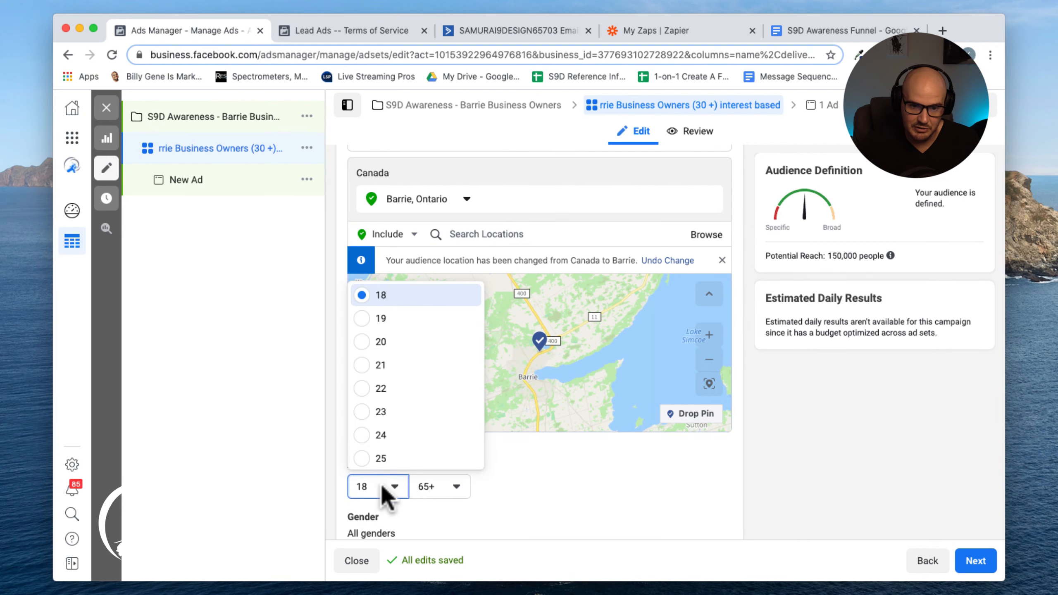
scroll(377, 404, down, 1)
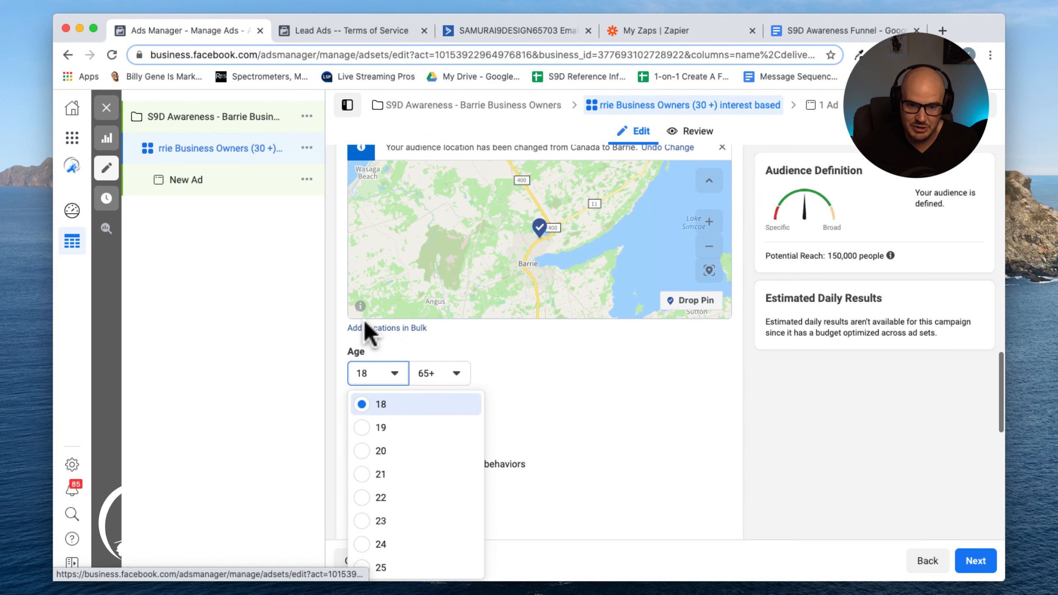
scroll(359, 488, down, 5)
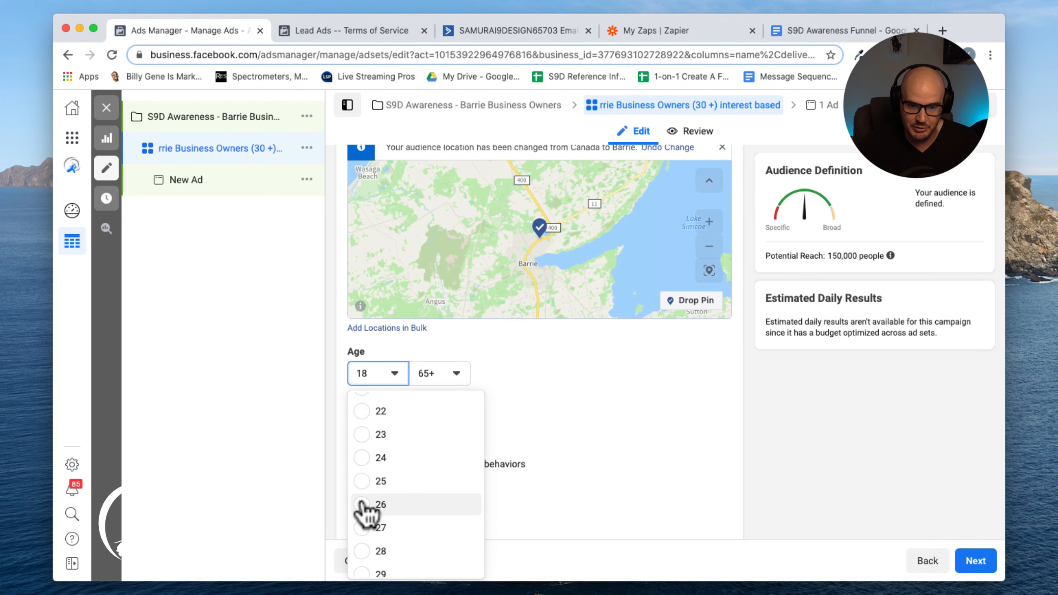
click(362, 538)
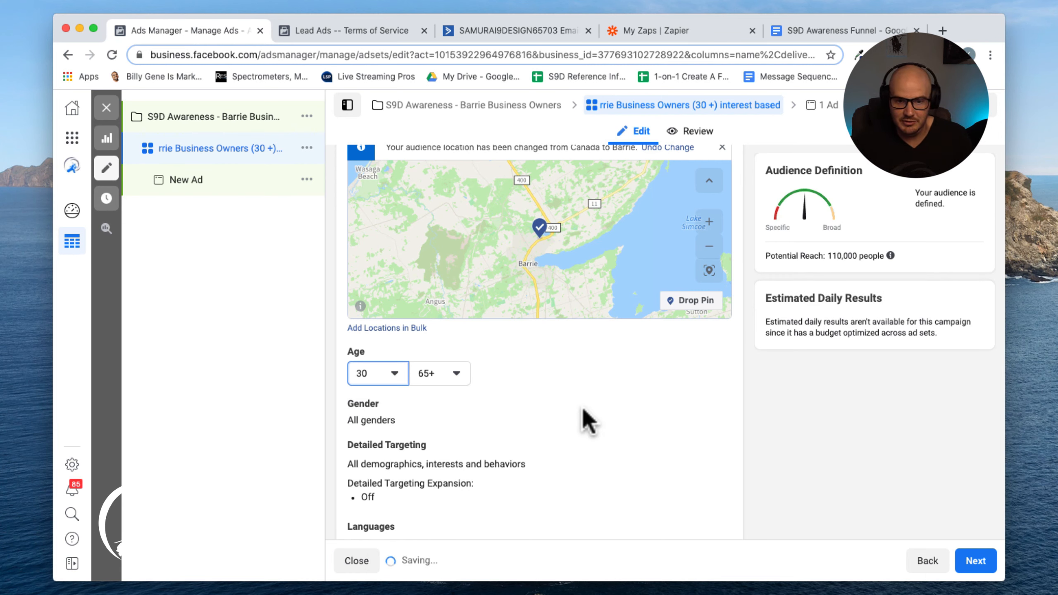
Change the audience's minimum age to 25
scroll(595, 438, down, 1)
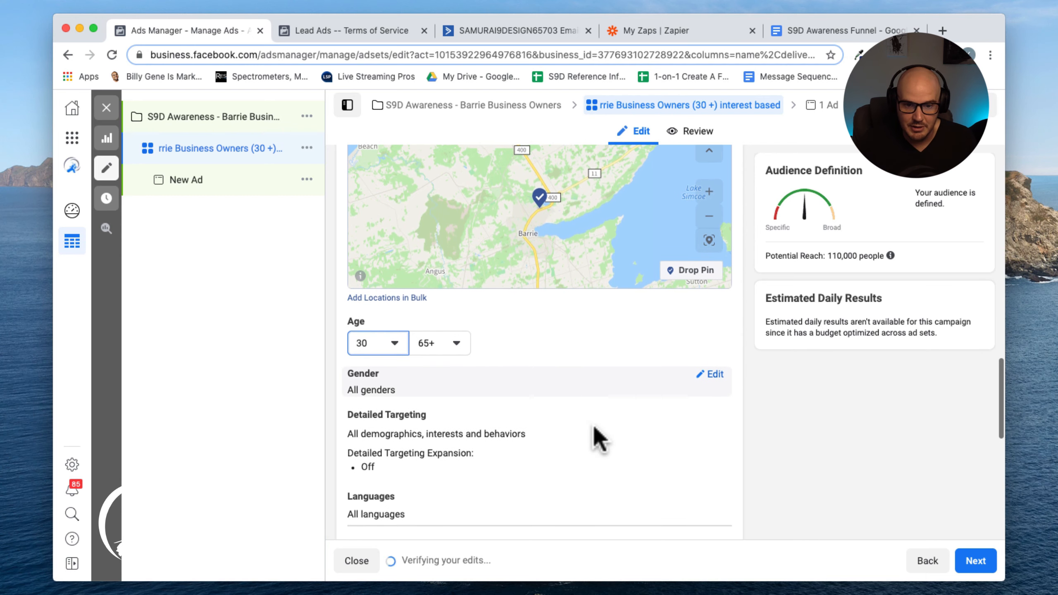
click(395, 342)
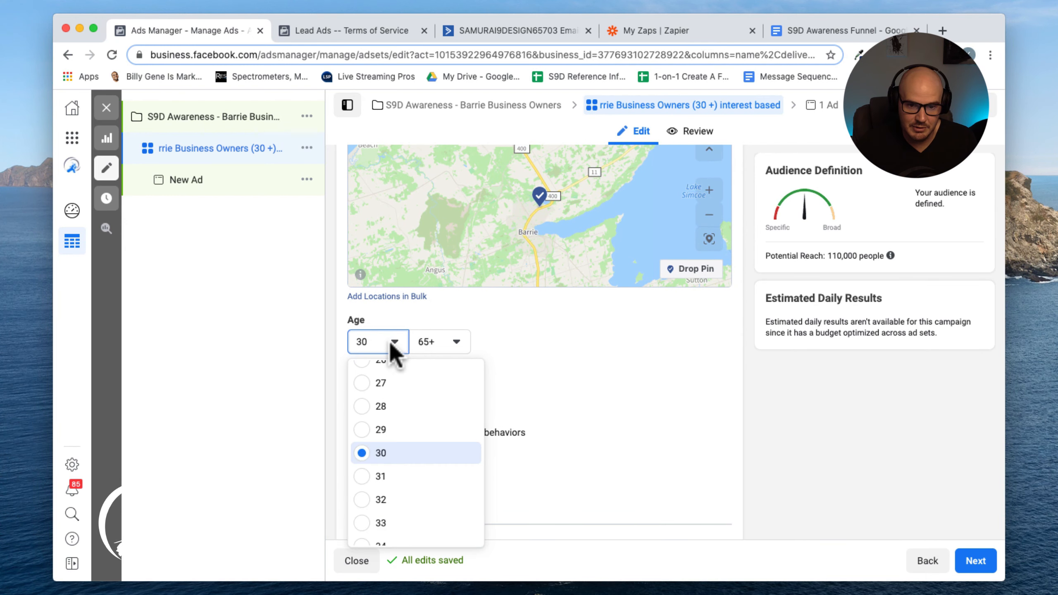
scroll(366, 413, up, 1)
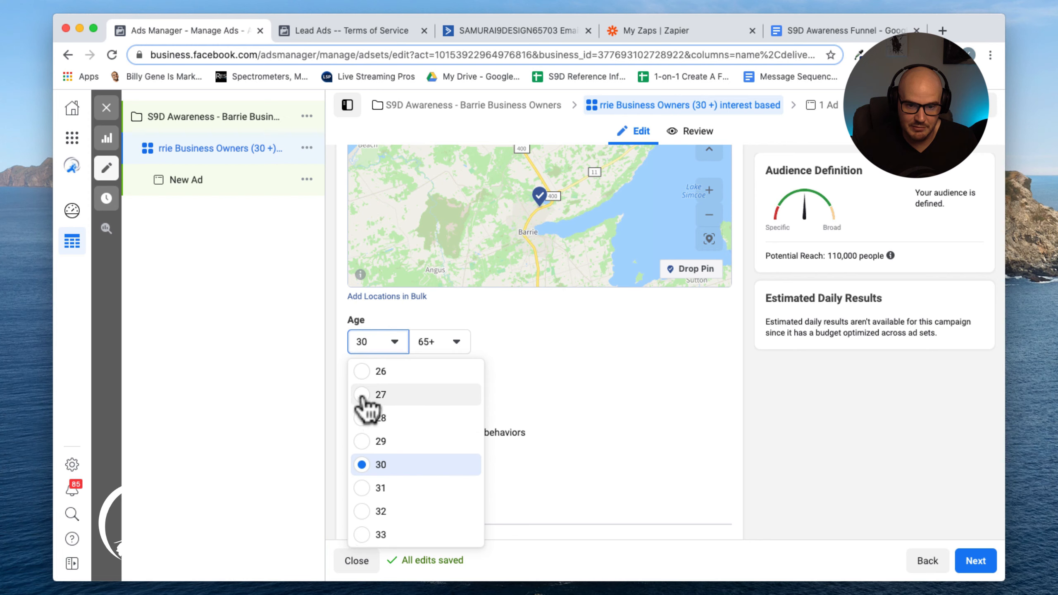
scroll(362, 394, up, 1)
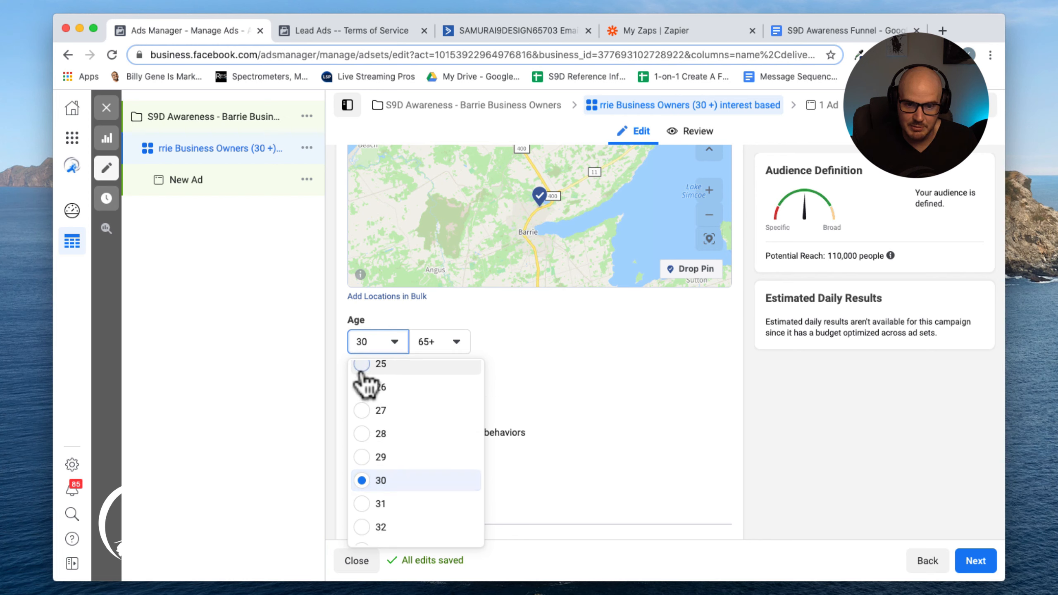
click(361, 368)
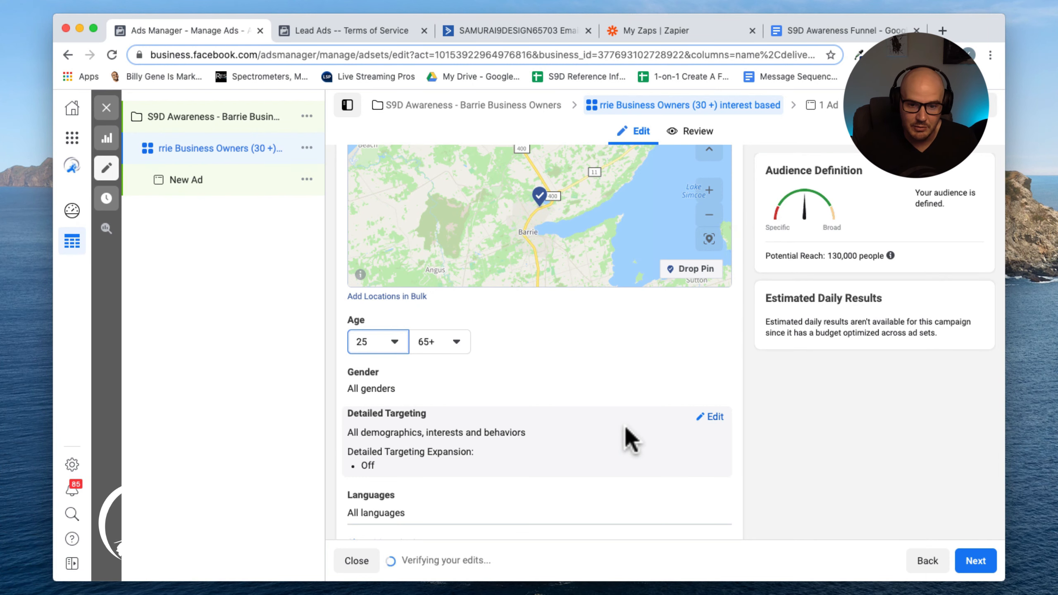
Open detailed targeting, browse its categories and look through the Behaviors options
click(711, 416)
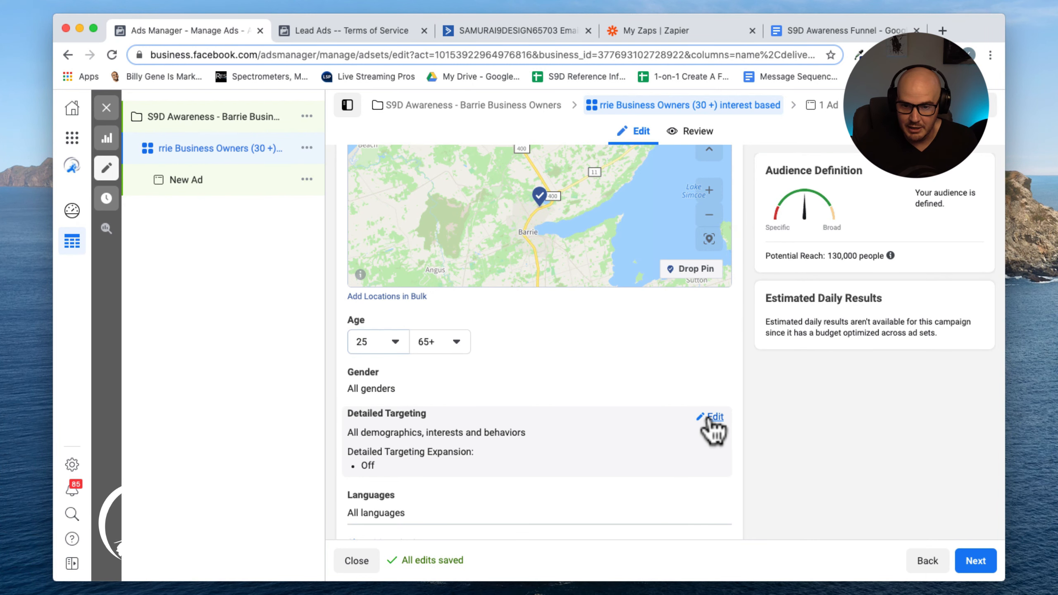
scroll(695, 376, down, 3)
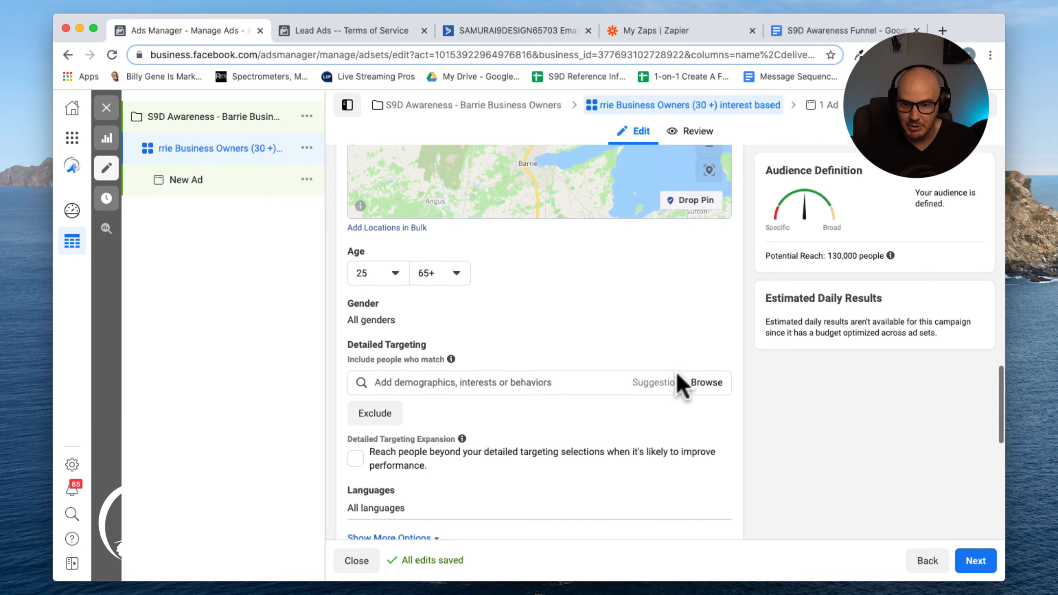
click(489, 378)
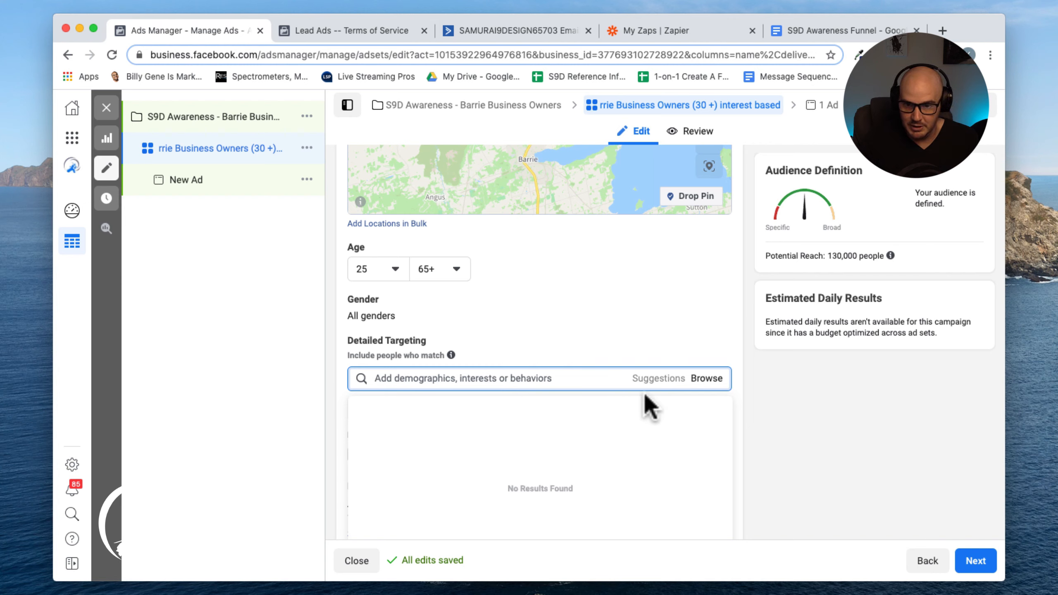
click(702, 381)
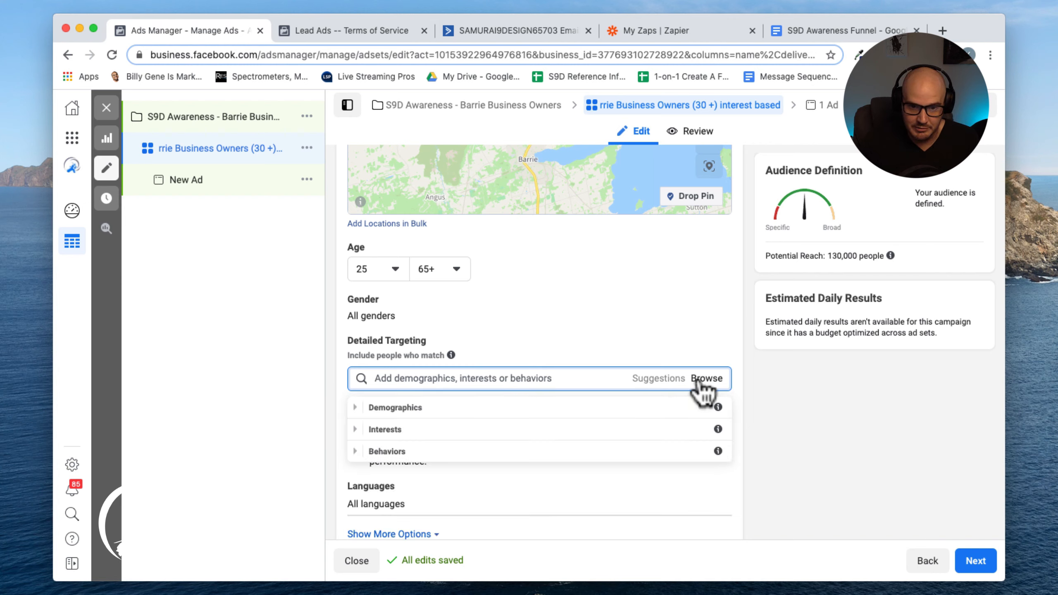
scroll(699, 382, down, 1)
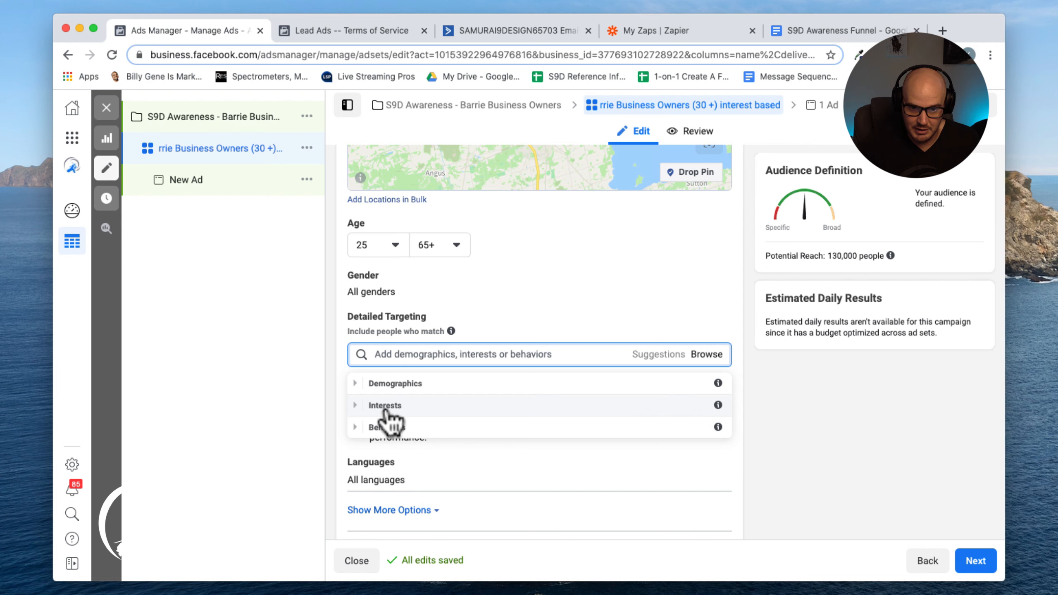
click(357, 429)
scroll(361, 438, down, 1)
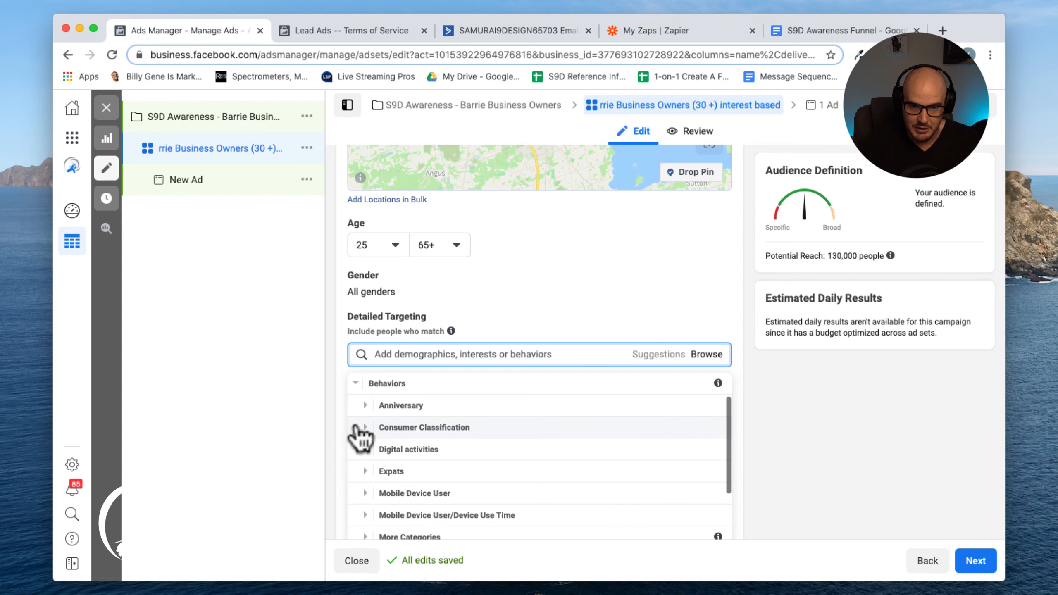
scroll(515, 476, down, 2)
scroll(517, 476, down, 3)
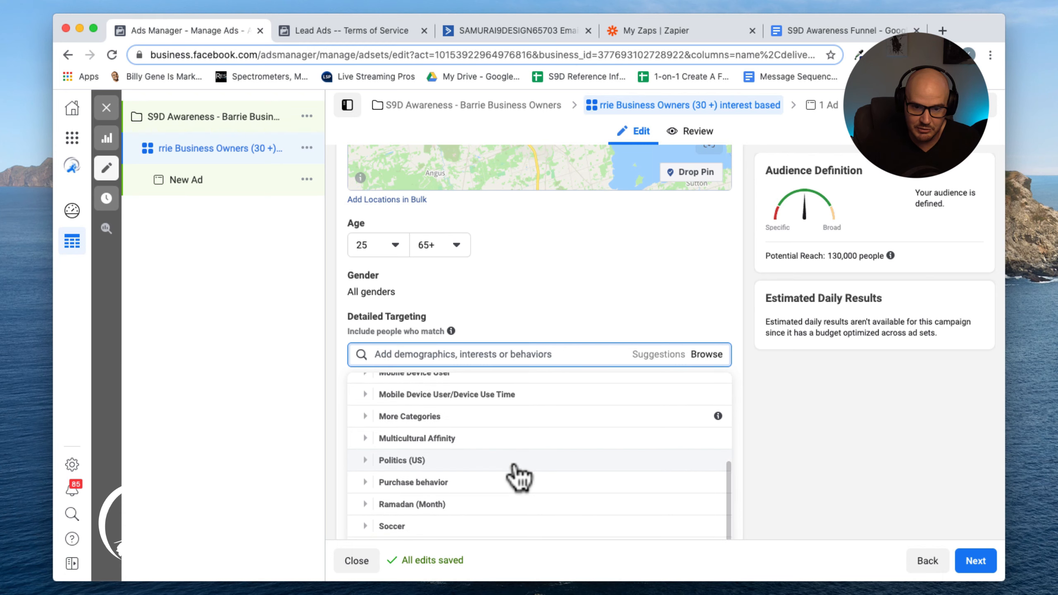
scroll(516, 476, up, 5)
scroll(446, 446, up, 1)
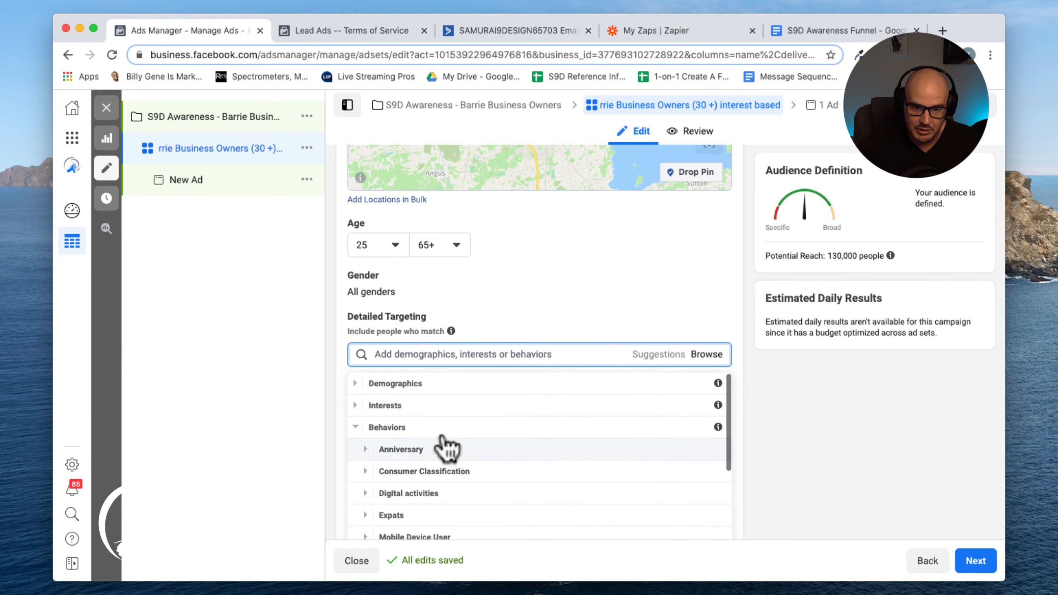
Browse to Demographics > Work > Job Titles and search job titles for ceo
click(356, 384)
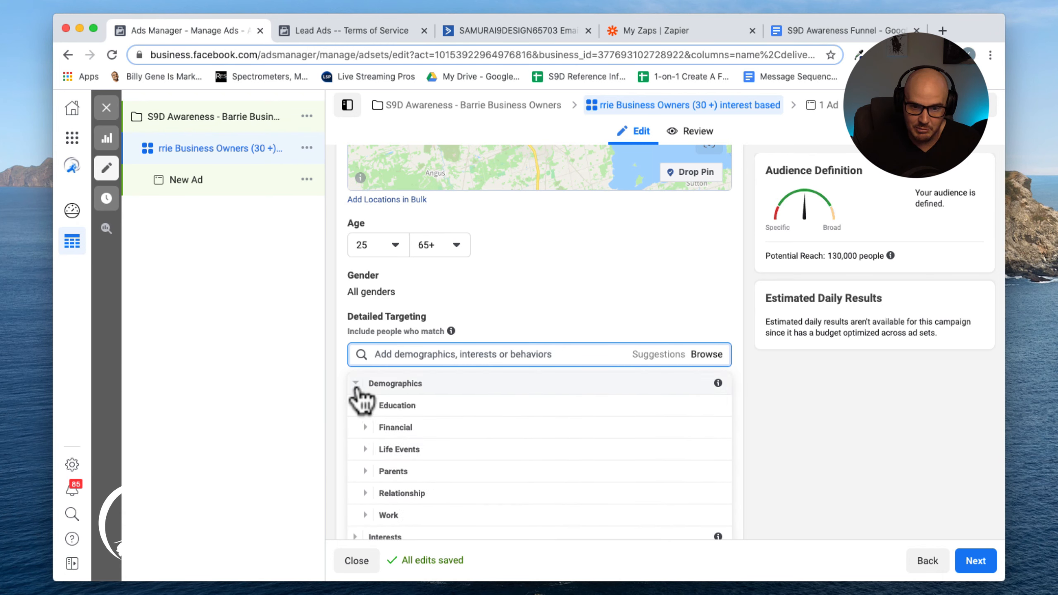
scroll(405, 462, down, 1)
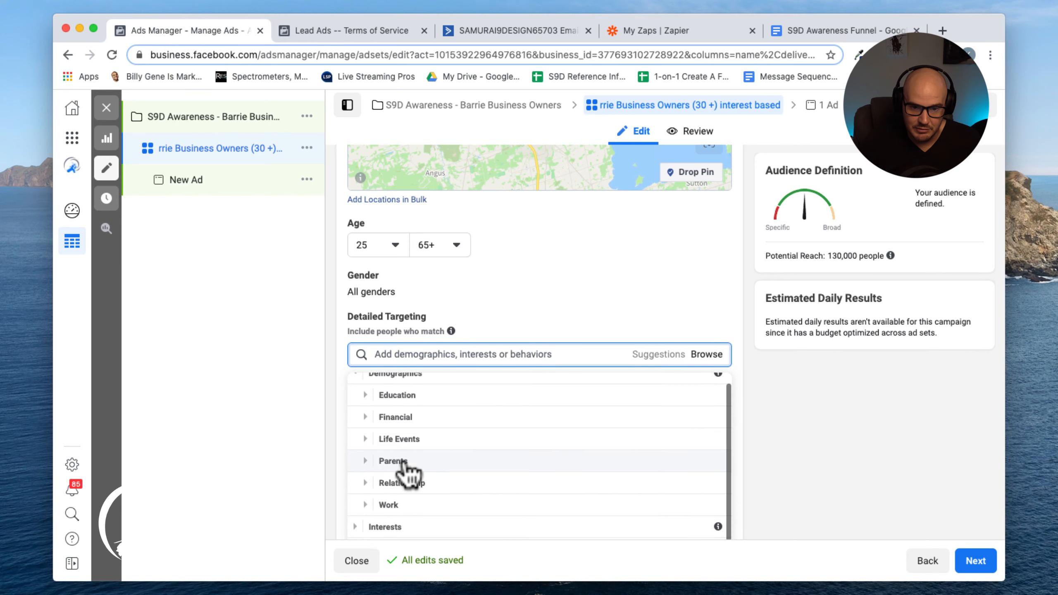
click(371, 504)
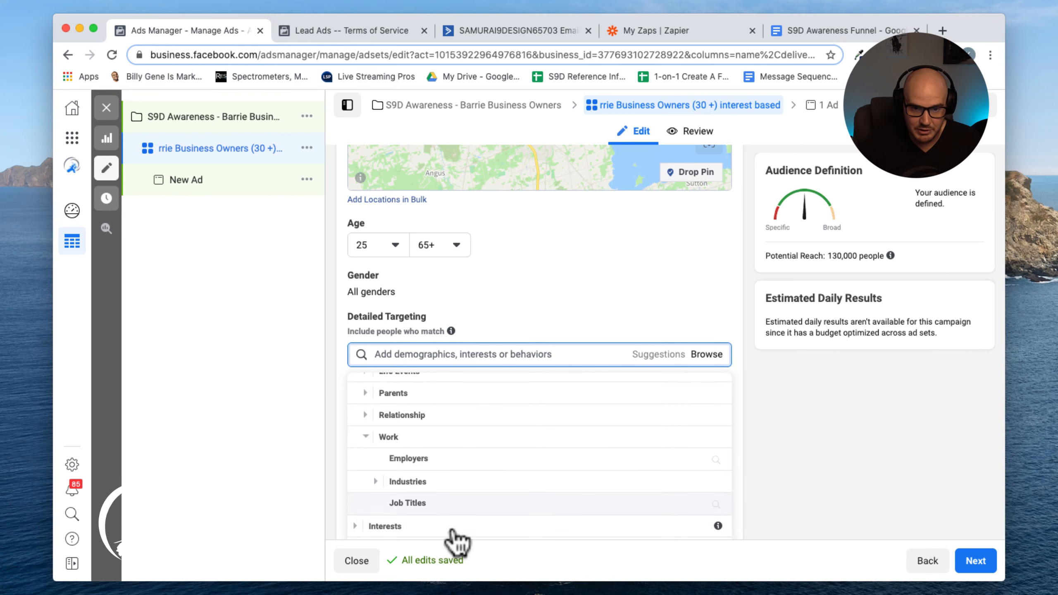
scroll(495, 530, right, 1)
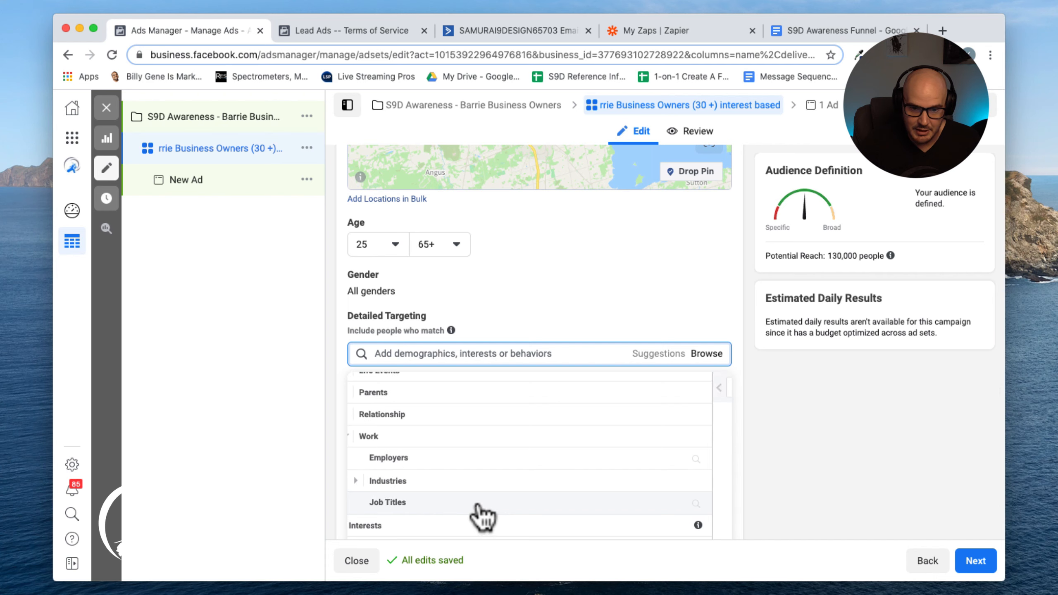
click(478, 505)
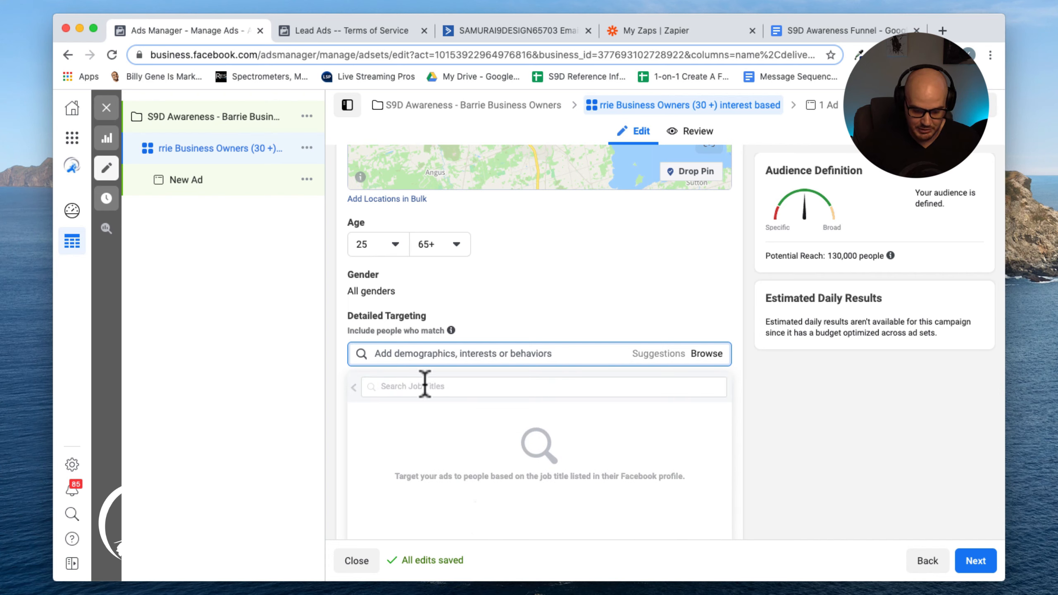
text(ceo)
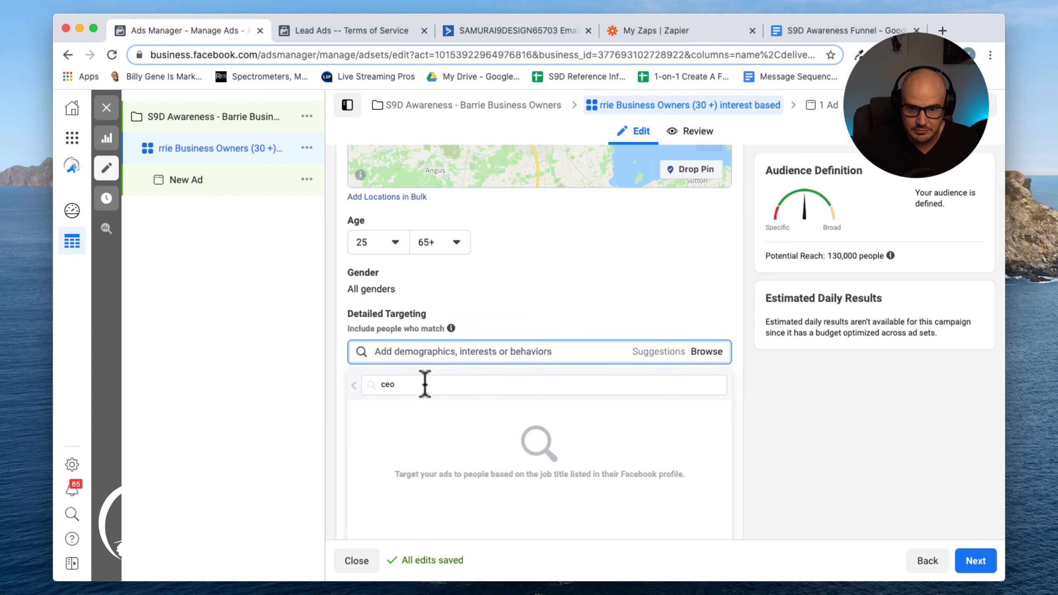
scroll(425, 383, down, 2)
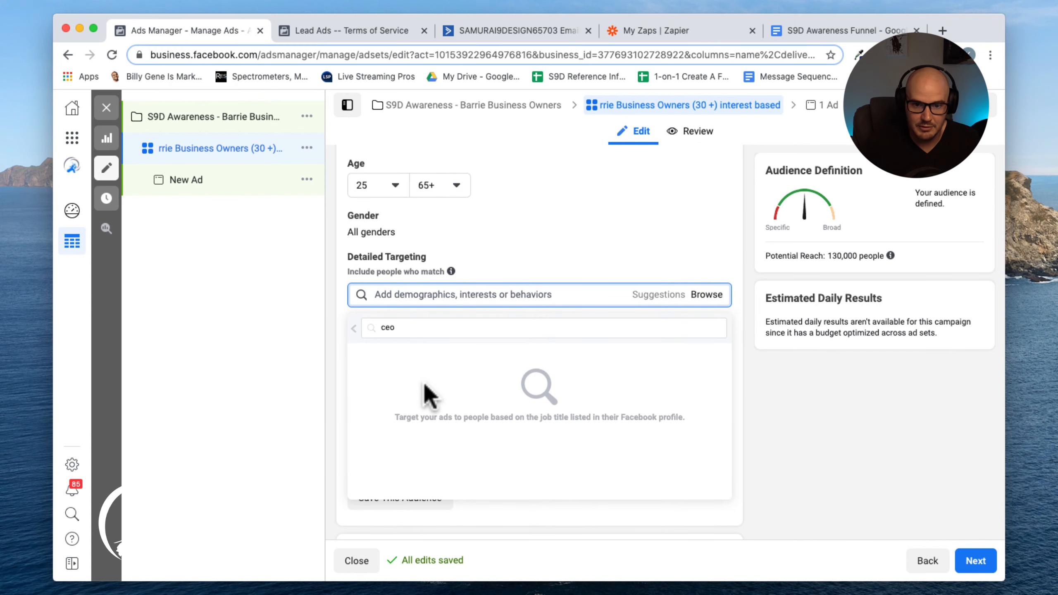
Search job titles for Owner and add Ship-owner to the detailed targeting
double_click(401, 328)
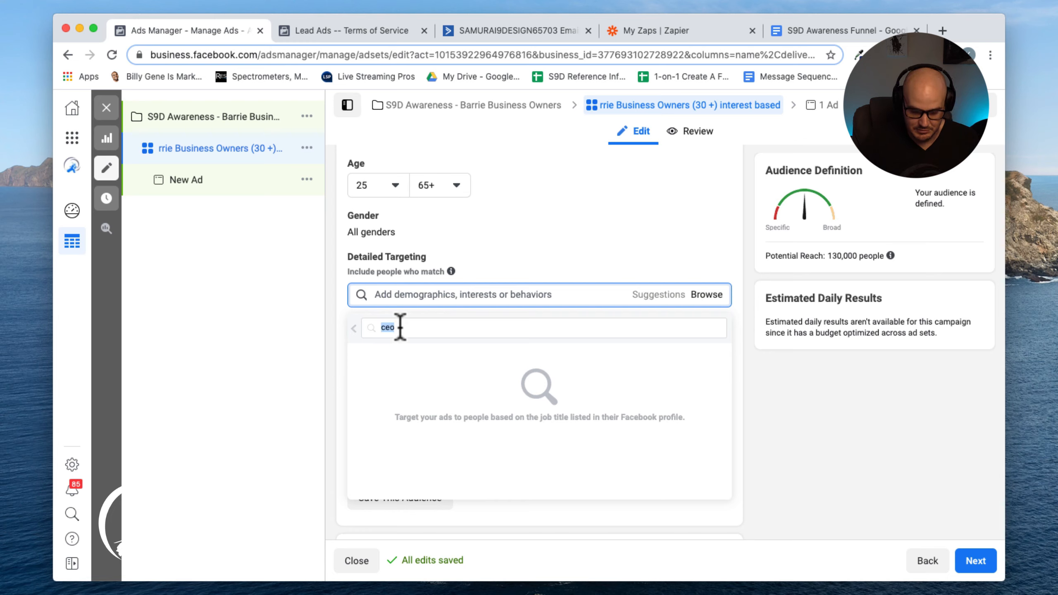
text(Ow)
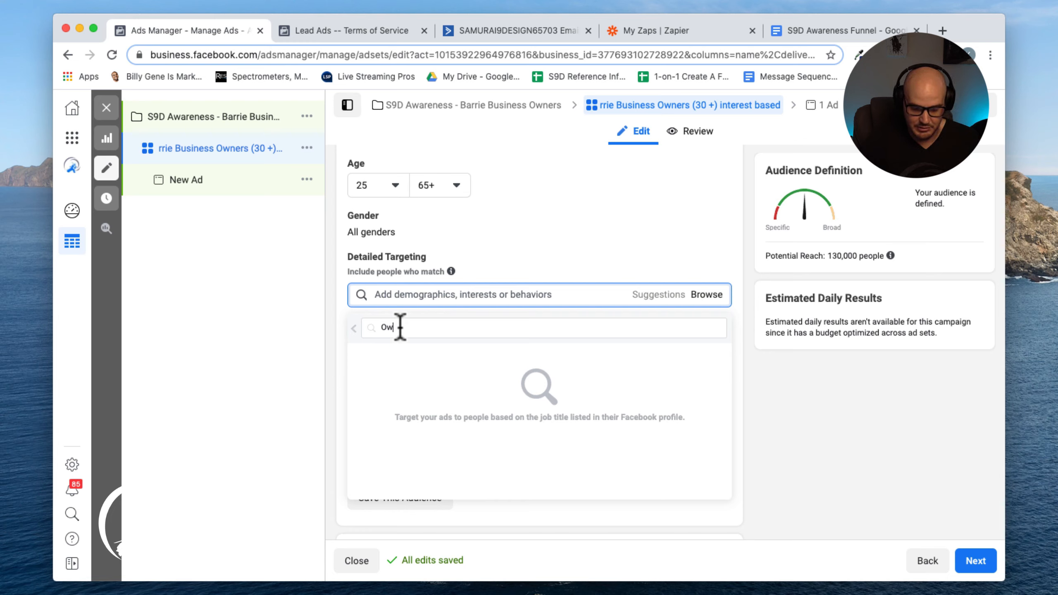
text(ner)
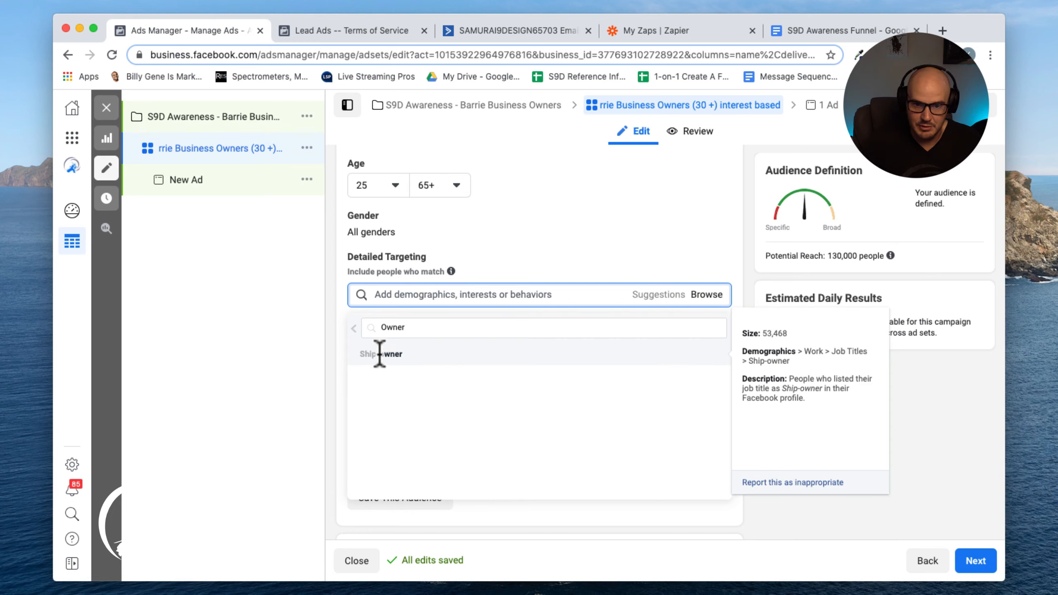
click(417, 353)
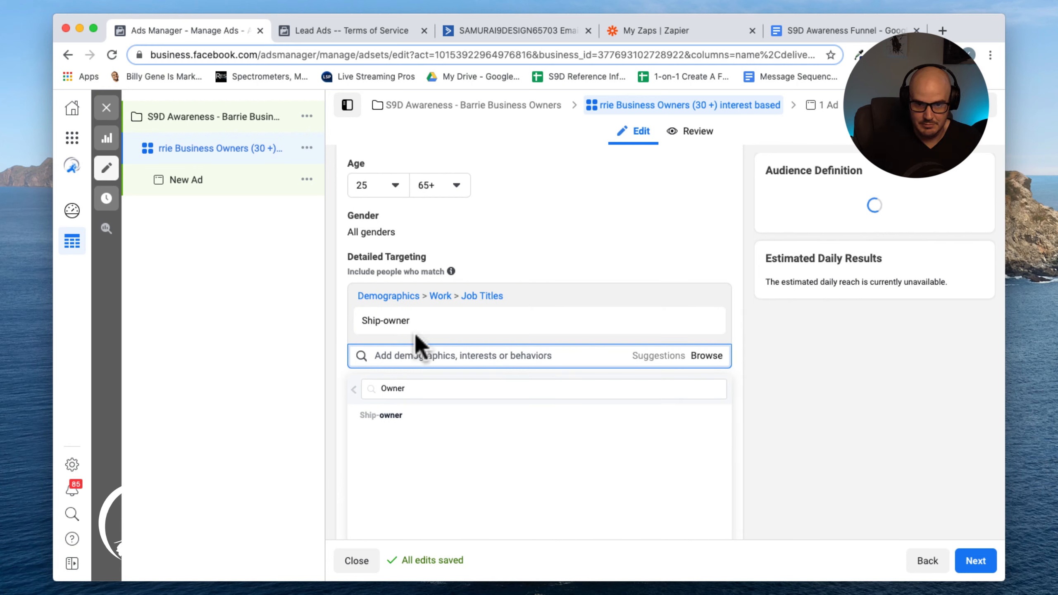
Clear the job title search and close the targeting browser
key(BackSpace)
key(BackSpace)
key(BackSpace)
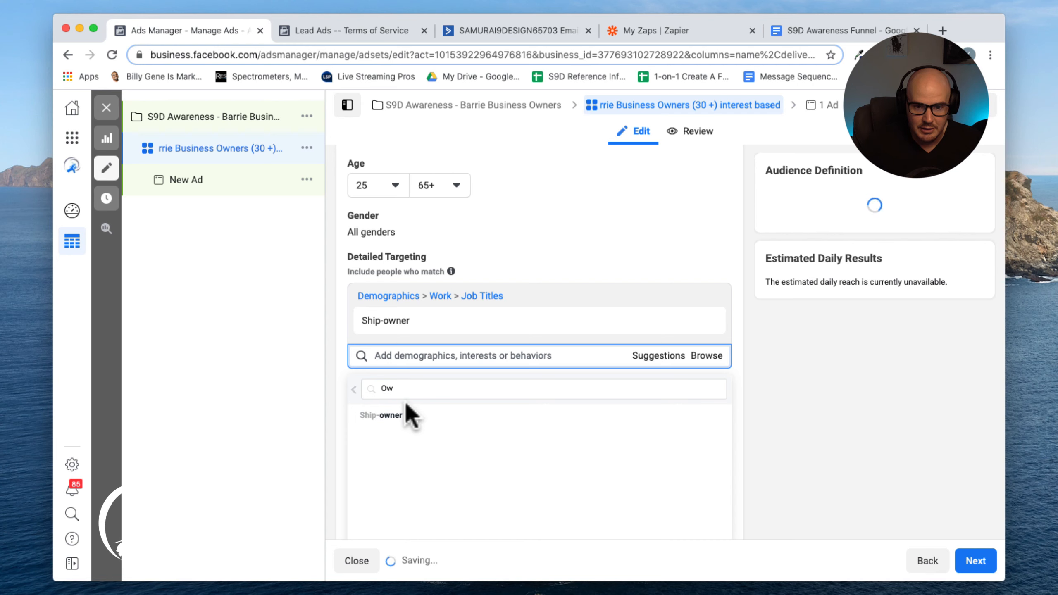
key(BackSpace)
key(BackSpace)
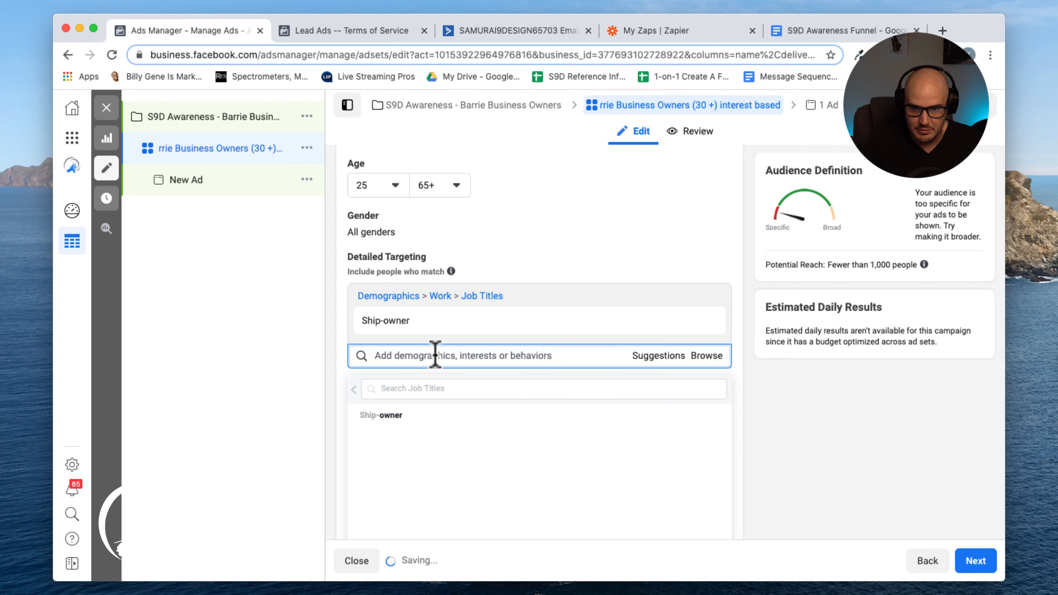
click(376, 399)
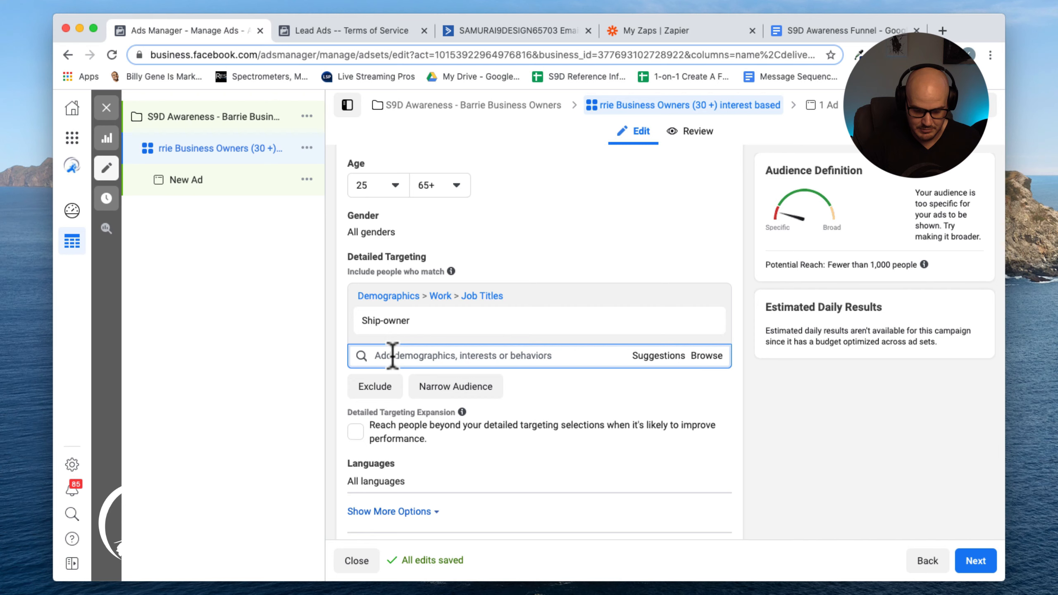
Remove both Ship-owner entries, the job title and the employer, from detailed targeting
text(owner)
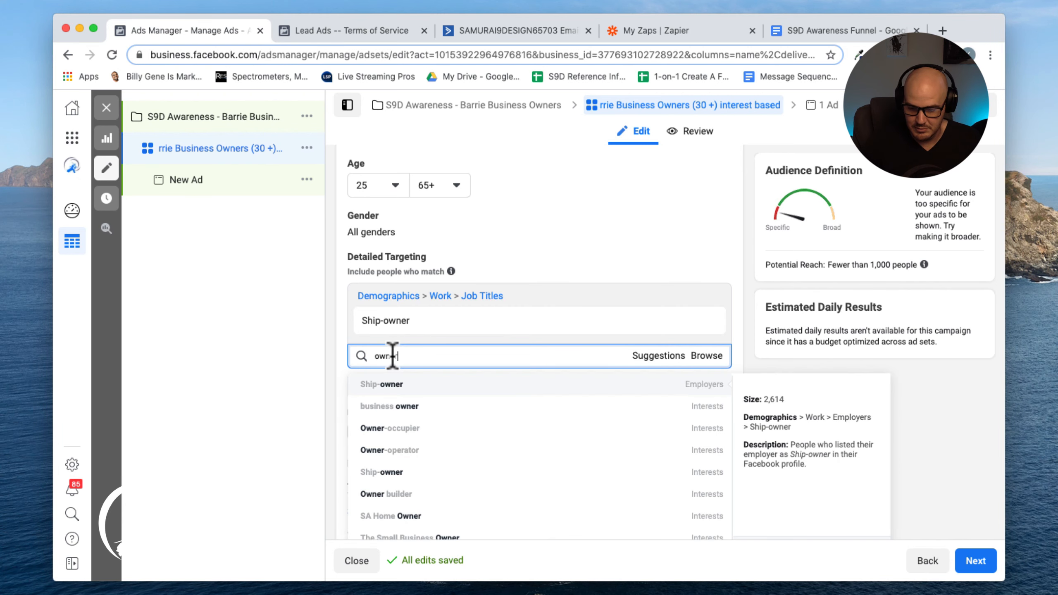
key(Return)
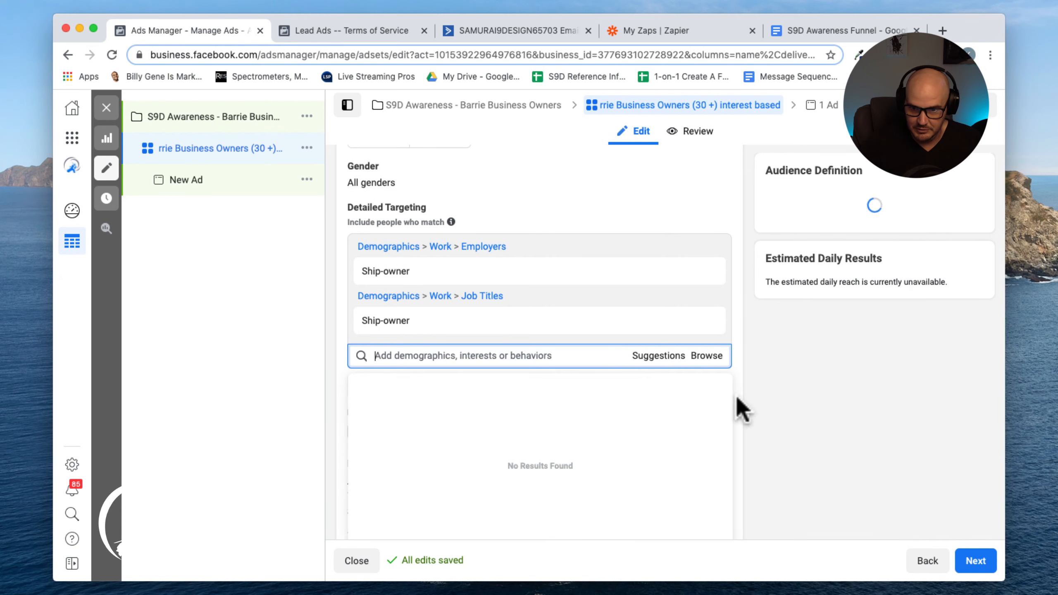
mouse_move(649, 318)
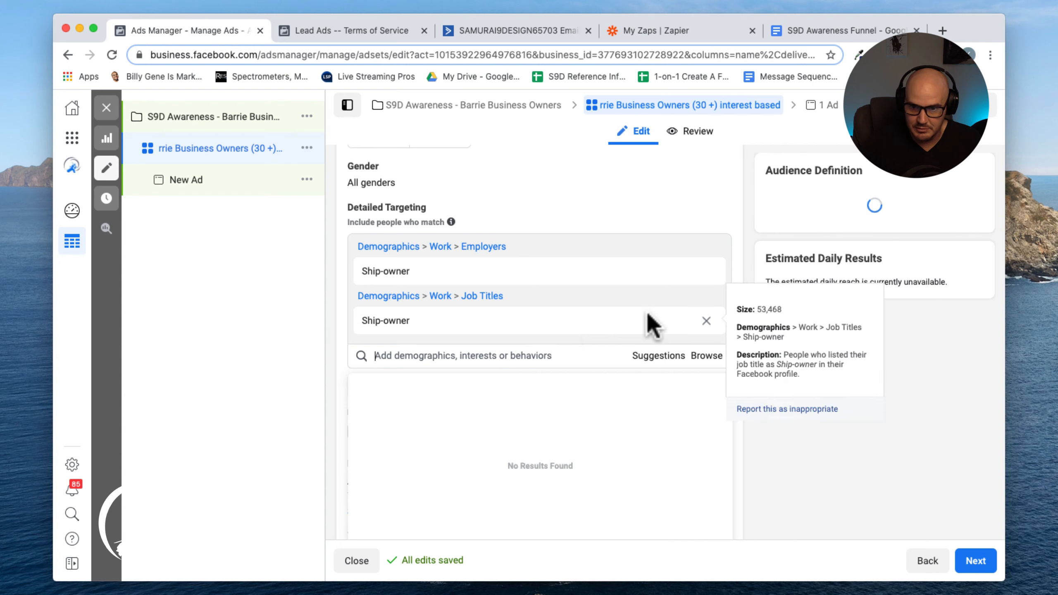
click(706, 320)
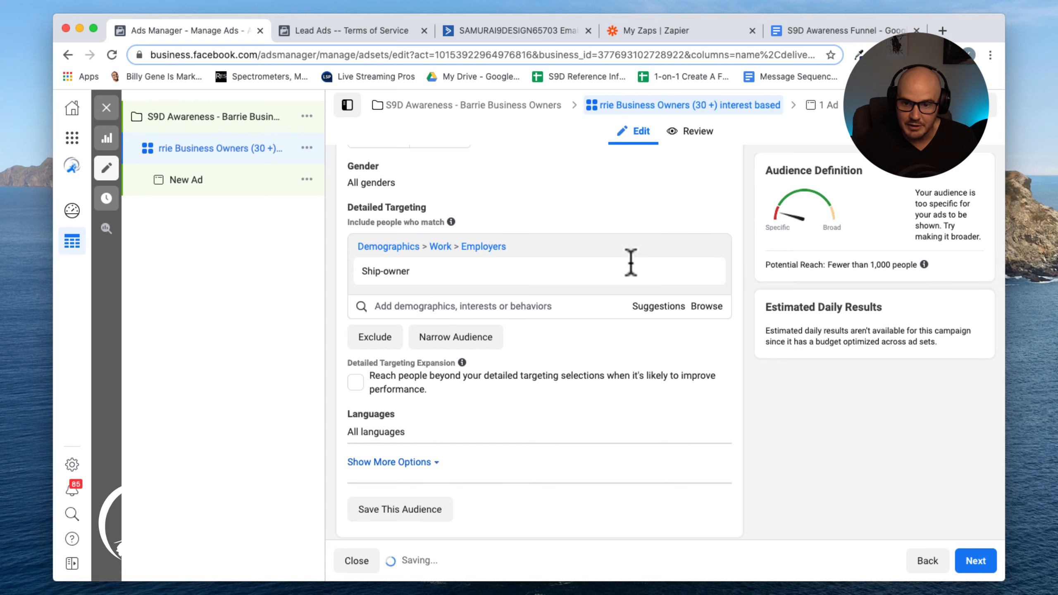
mouse_move(650, 269)
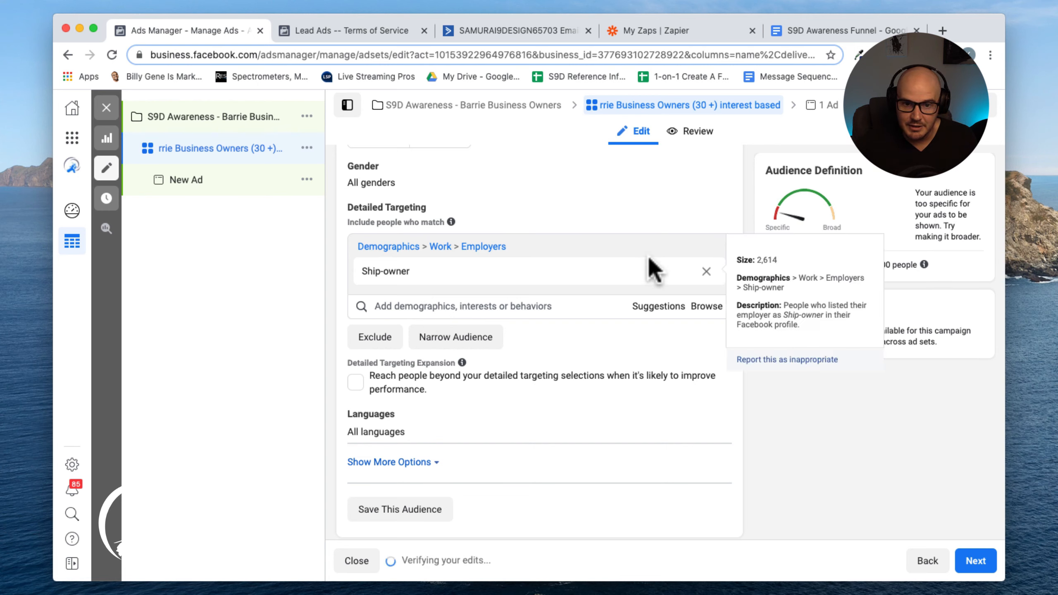
click(706, 272)
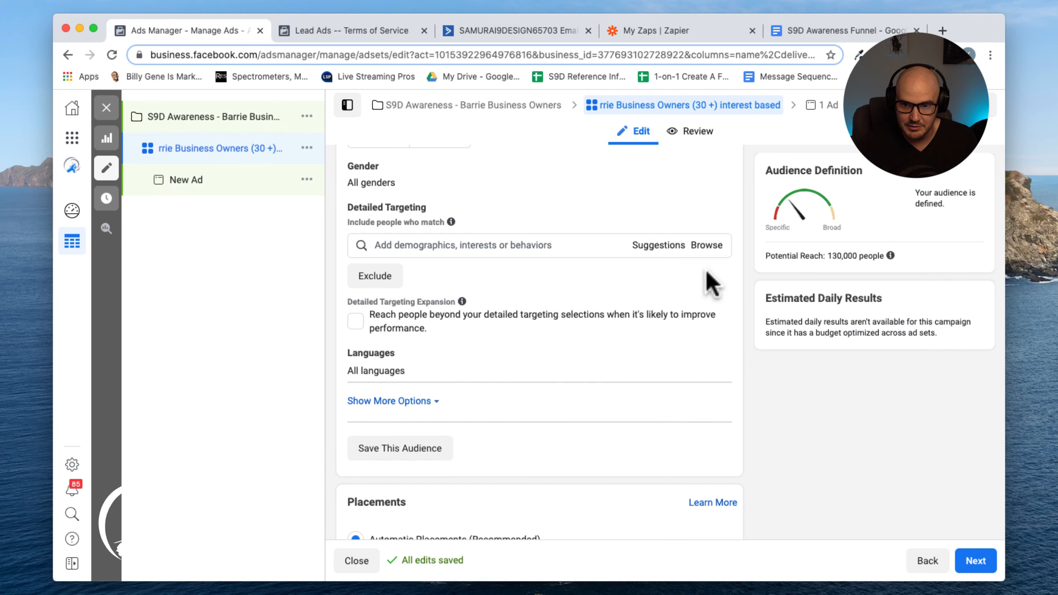
Search detailed targeting for business owner and add the Business Owner employer
click(420, 248)
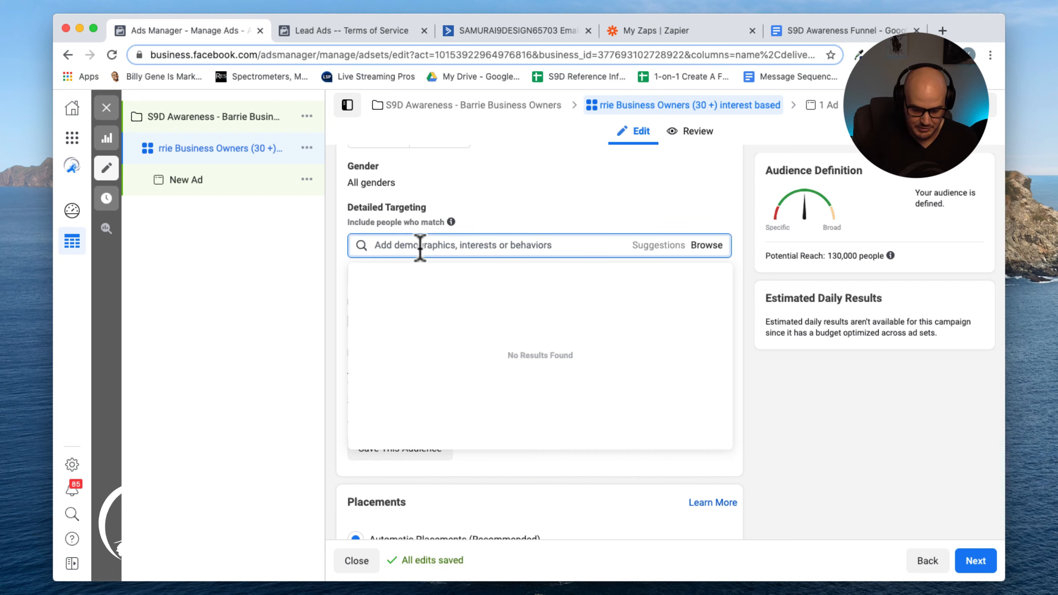
text(busines)
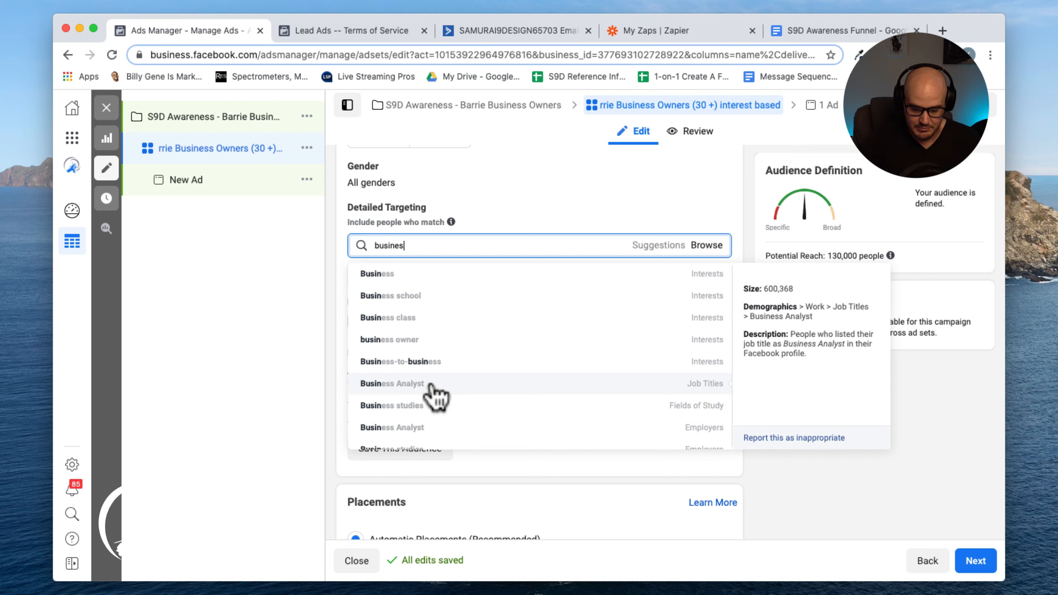
text(er)
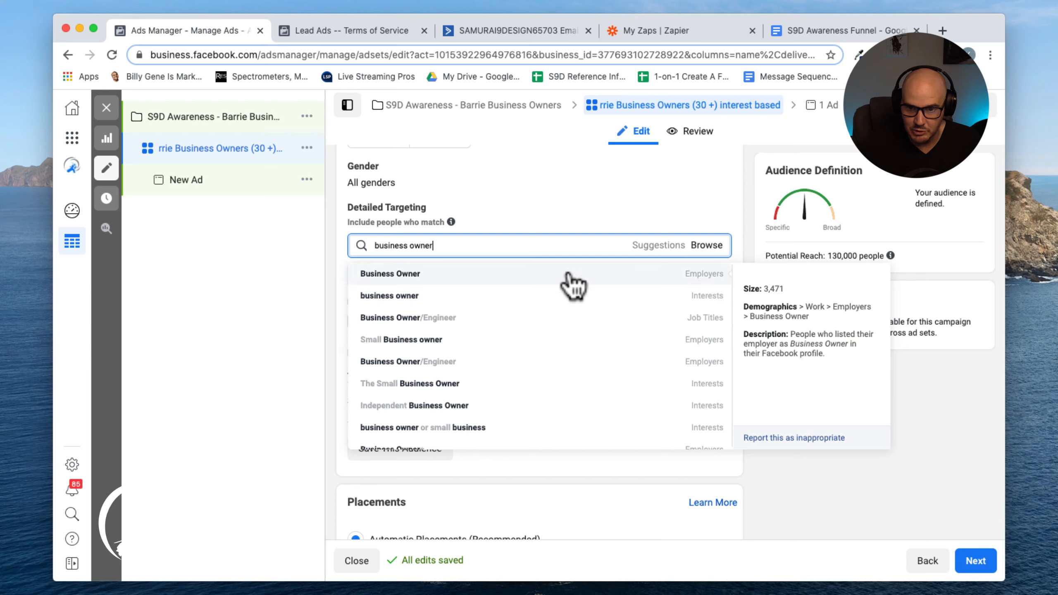
click(570, 277)
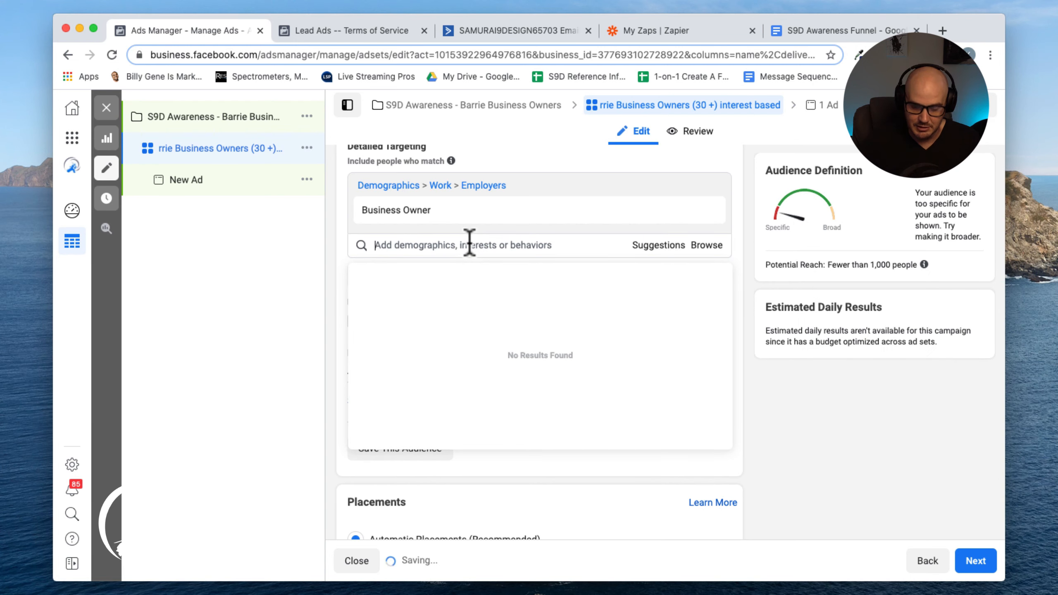
Search for business and add the Business page admins behavior to detailed targeting
text(business)
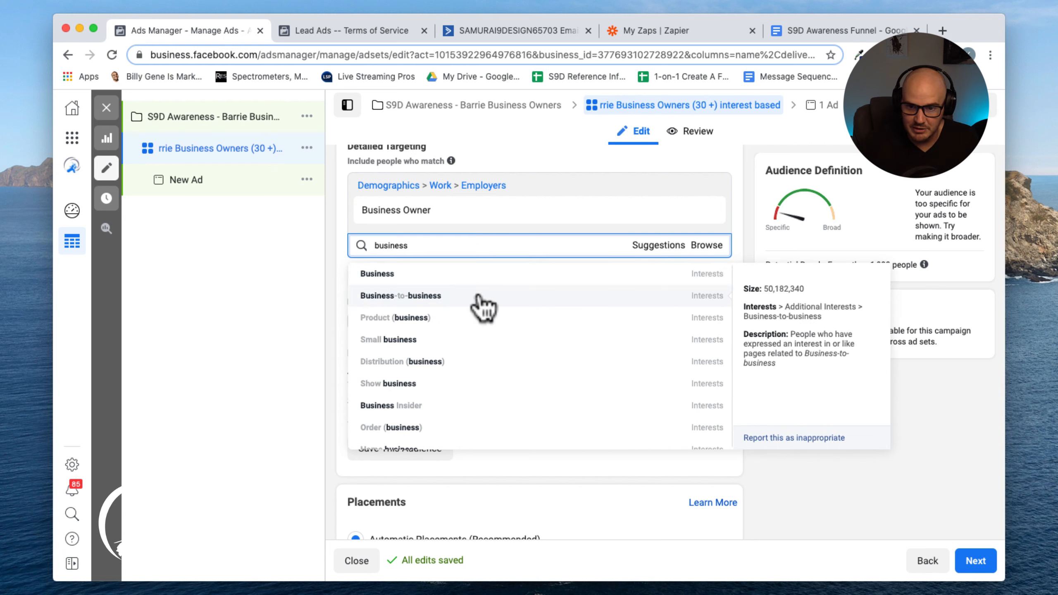
scroll(483, 308, down, 5)
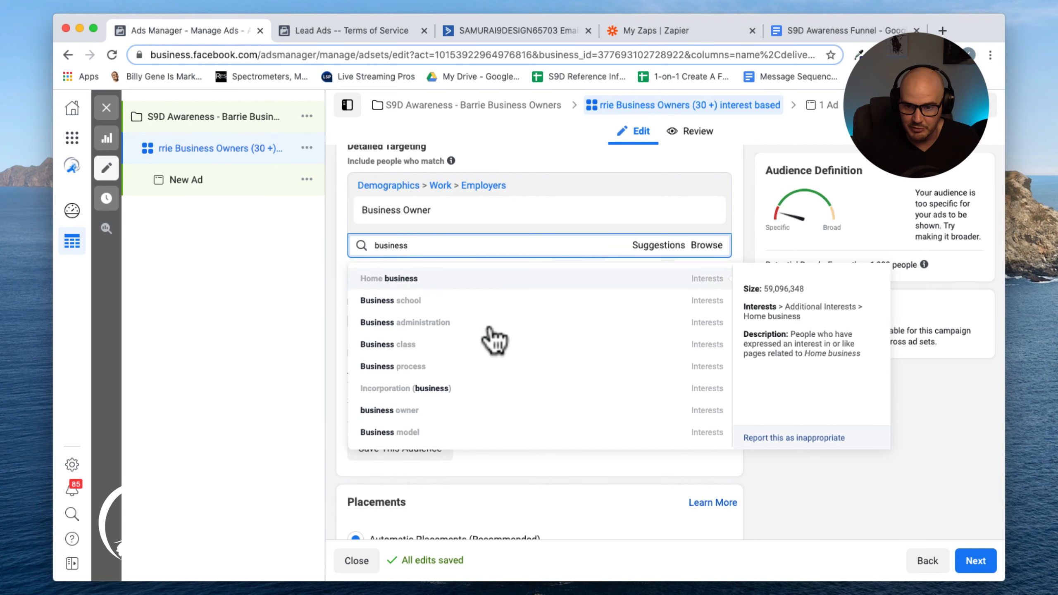
scroll(495, 340, down, 6)
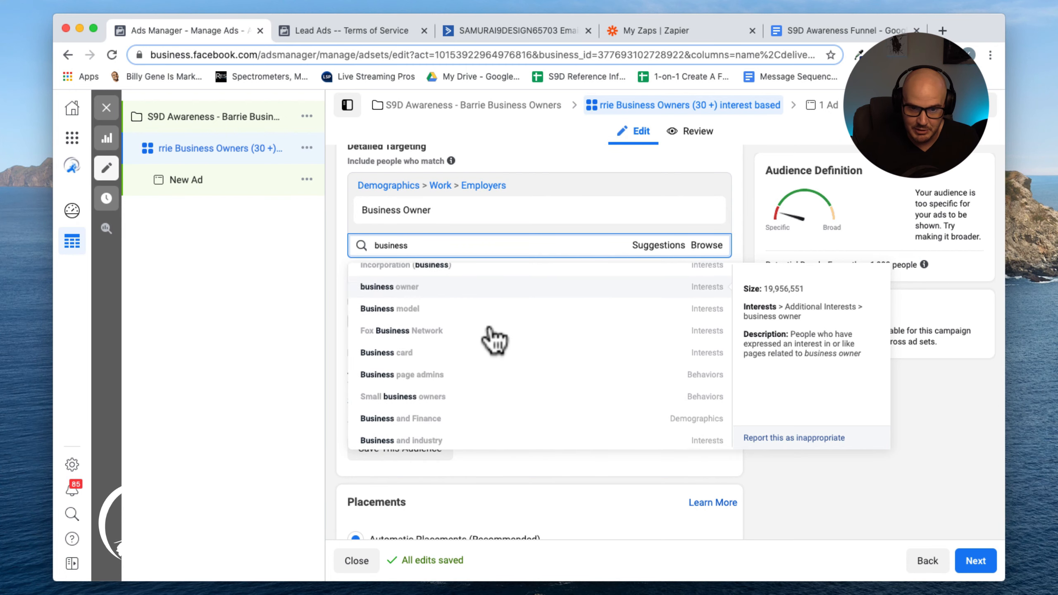
click(443, 378)
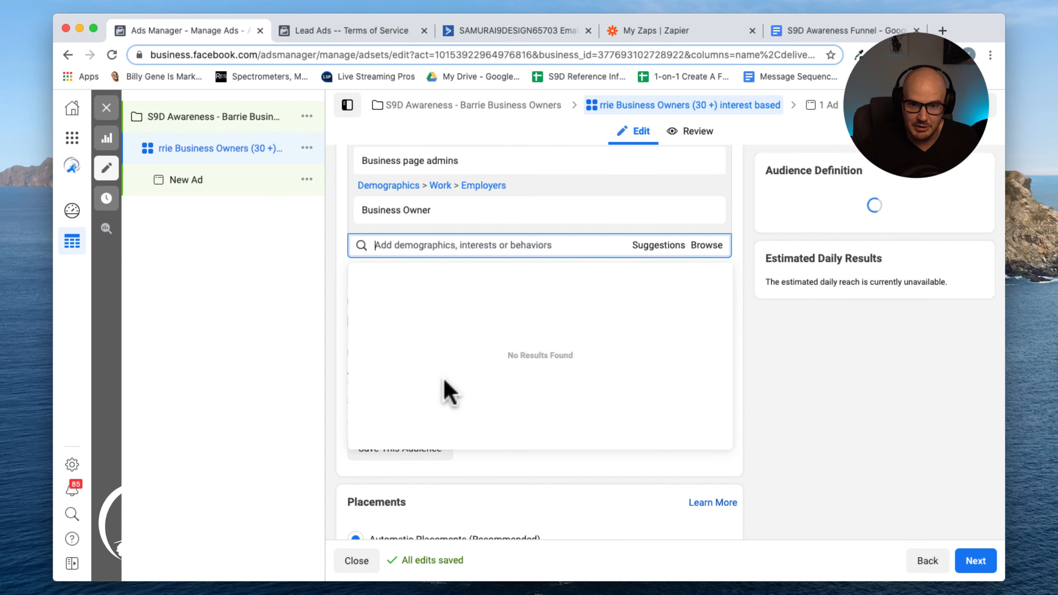
Clear the mistyped search, search business again and add the Small business owners behavior
click(411, 245)
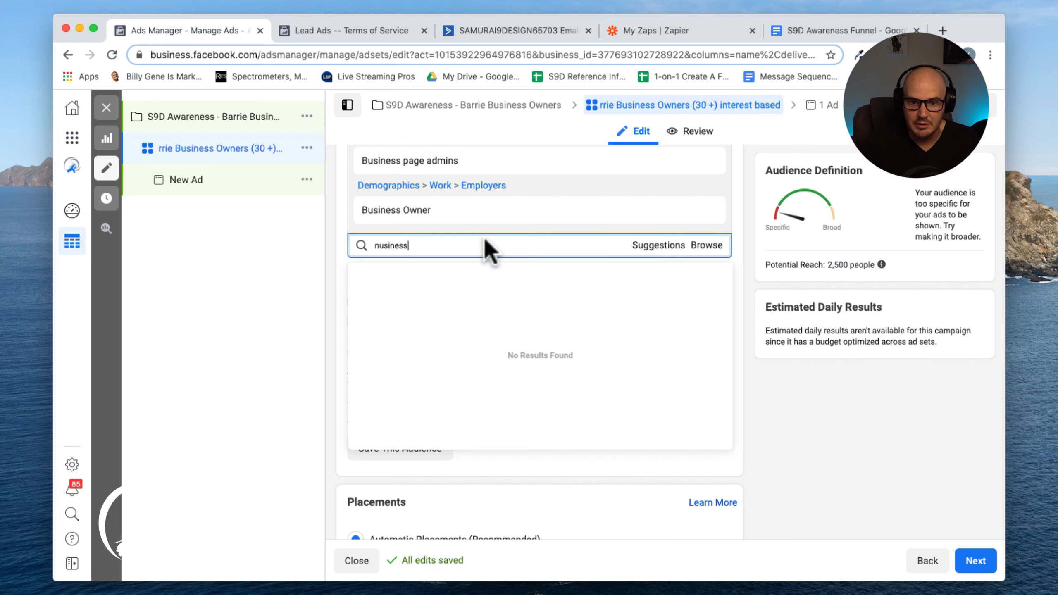
double_click(378, 246)
key(BackSpace)
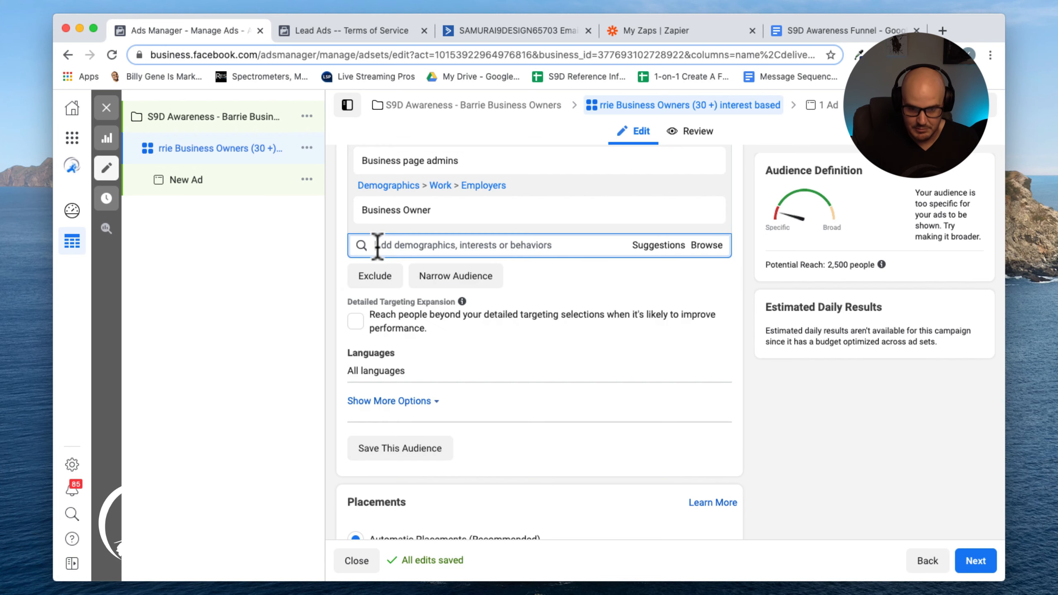
text(b)
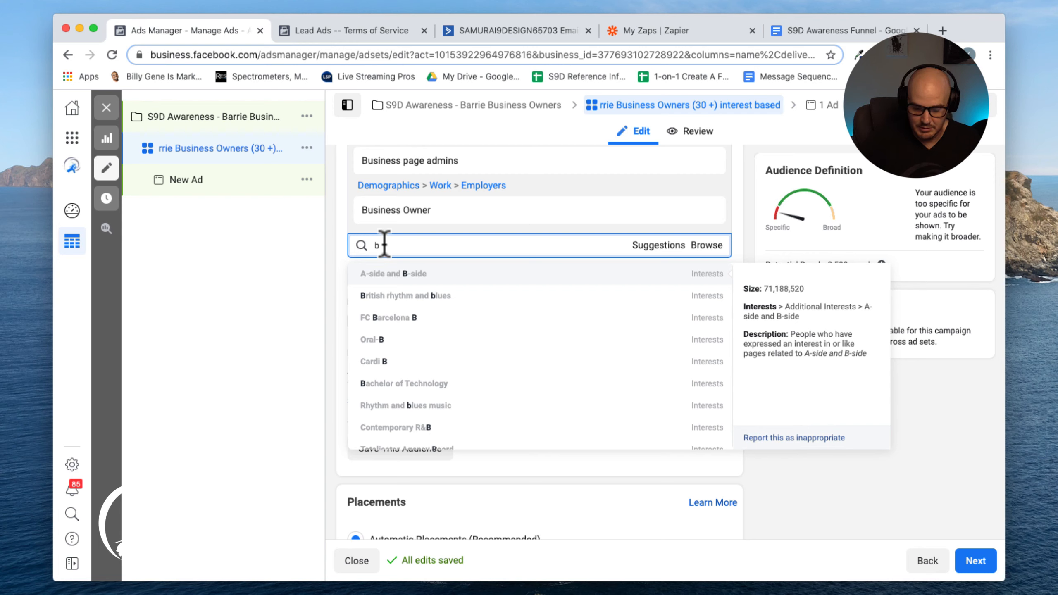
text(u)
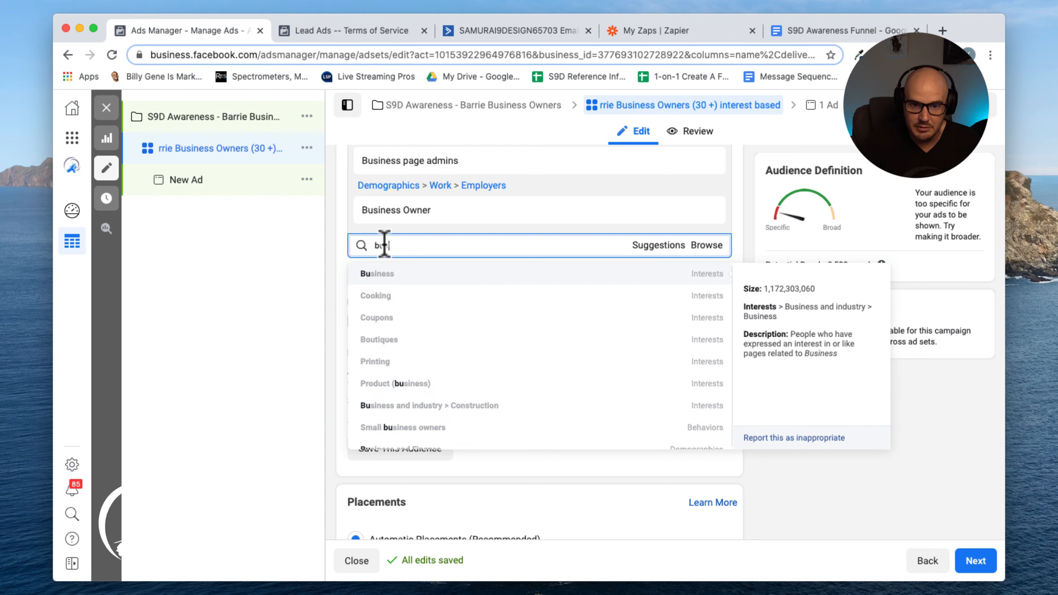
text(siness)
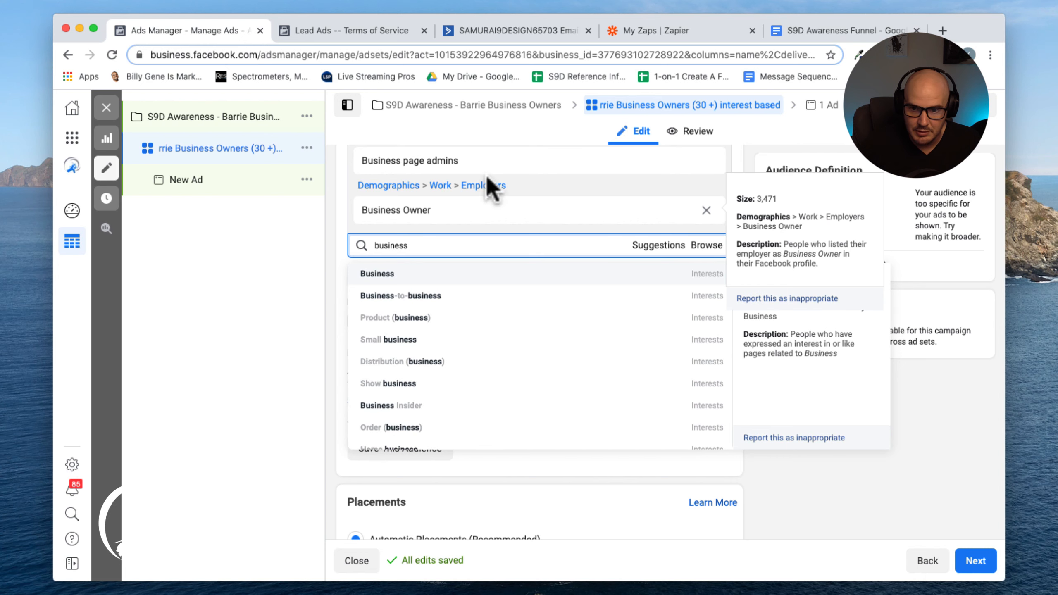
scroll(477, 326, down, 3)
scroll(479, 327, down, 5)
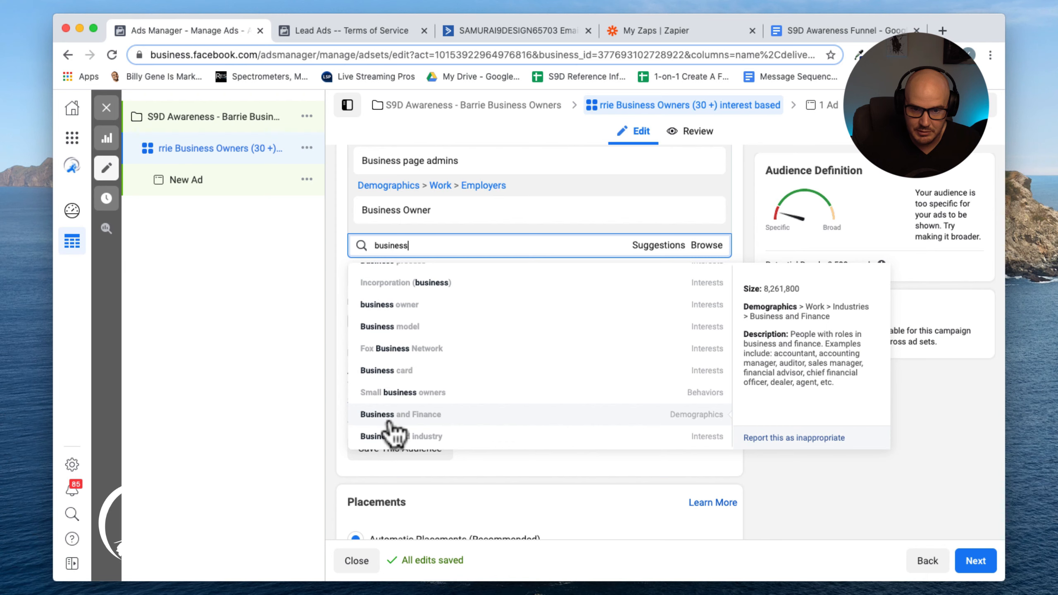
click(419, 394)
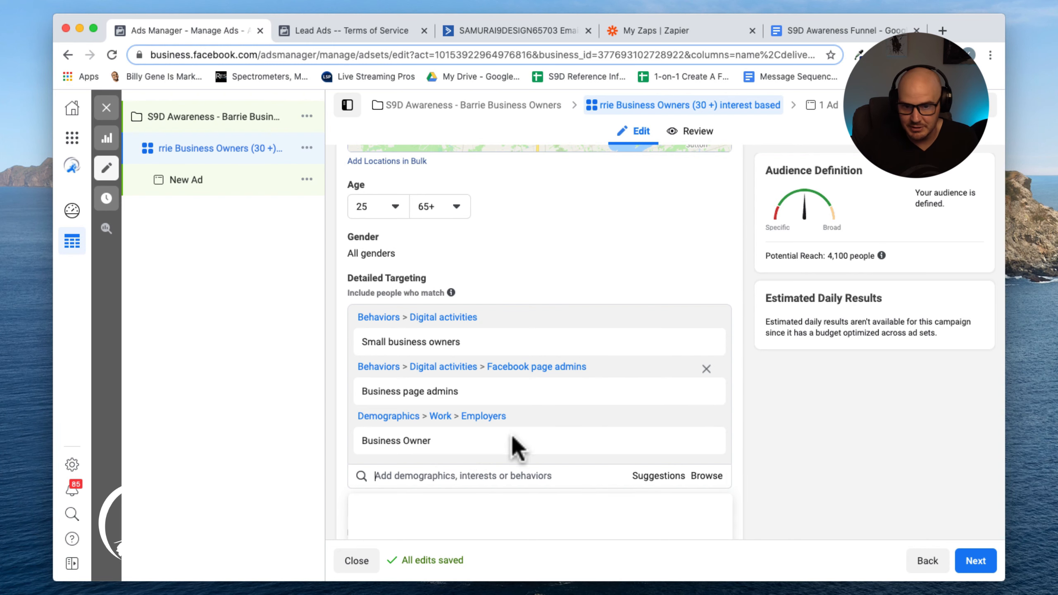
Search for business and add the Business-to-business interest to detailed targeting
click(538, 476)
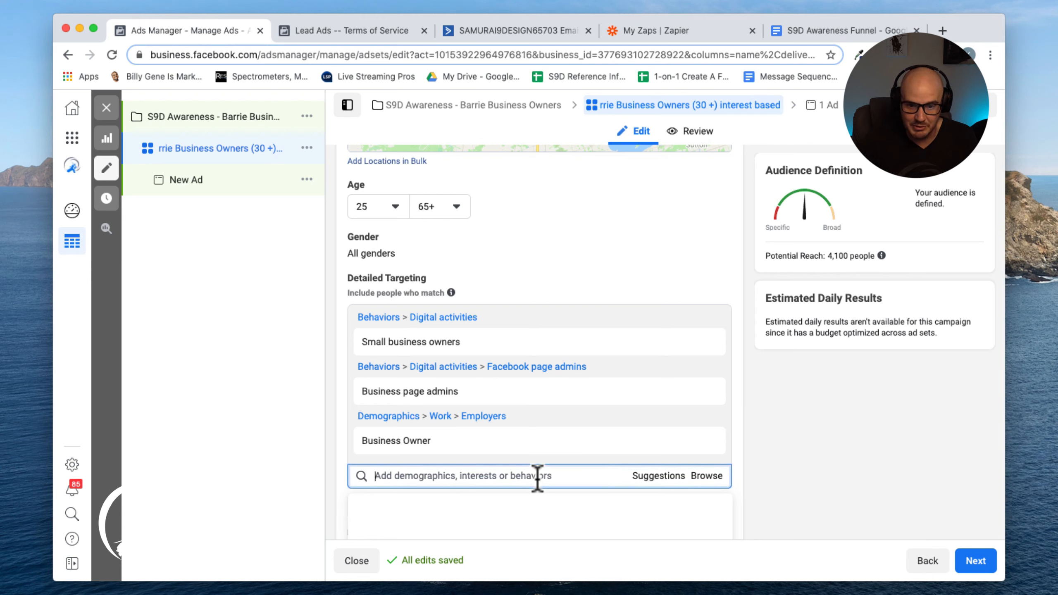
scroll(538, 479, down, 3)
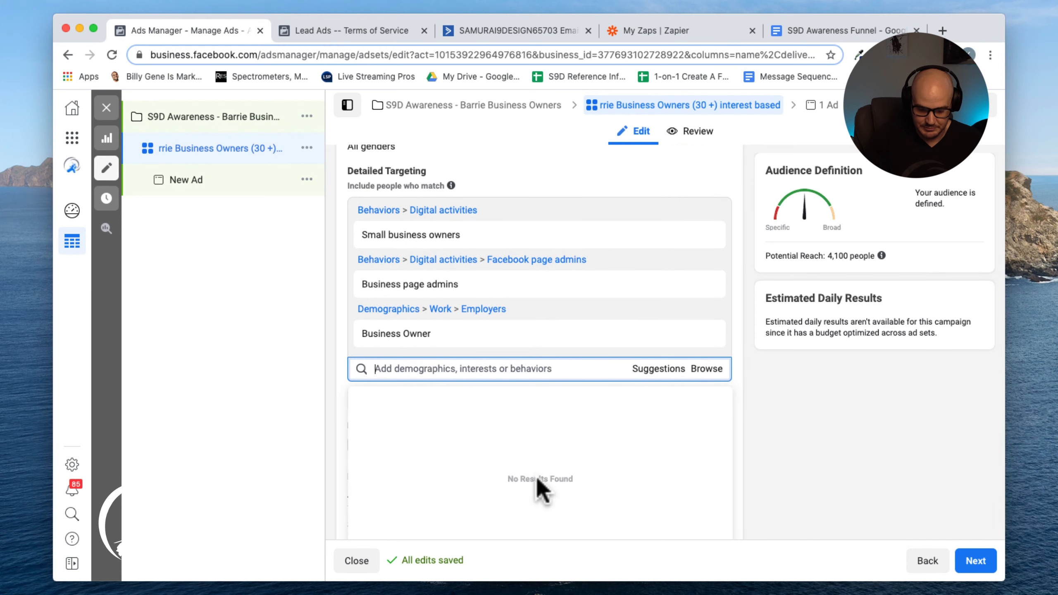
text(business)
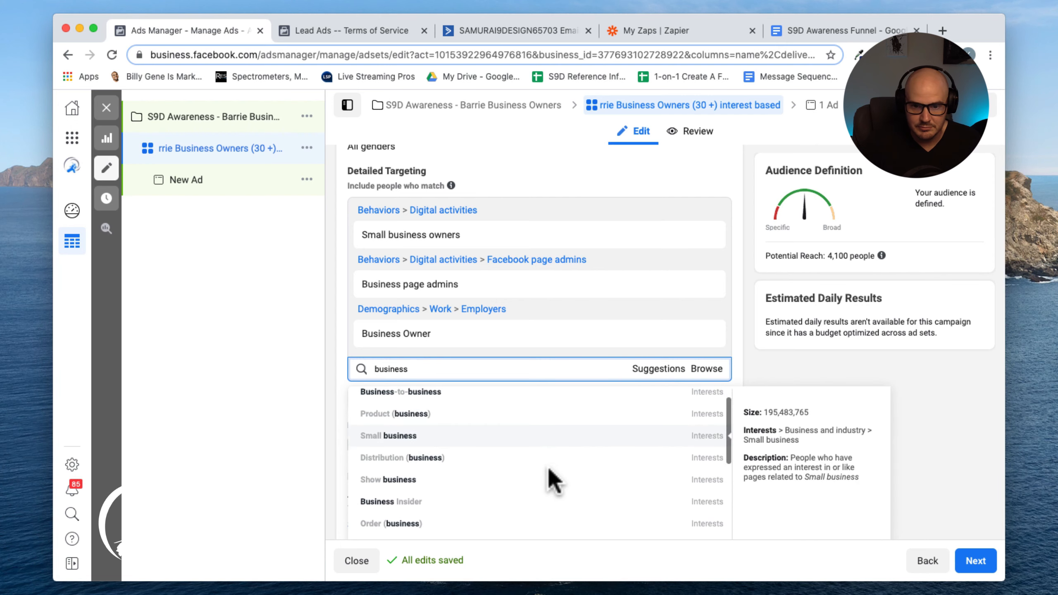
scroll(549, 469, down, 1)
scroll(549, 469, up, 1)
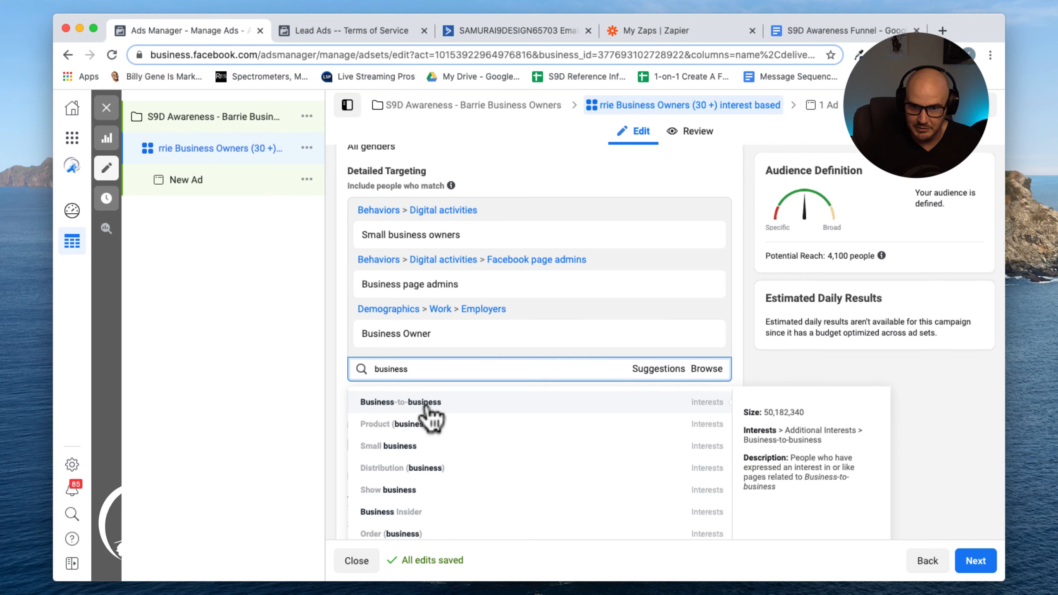
click(425, 402)
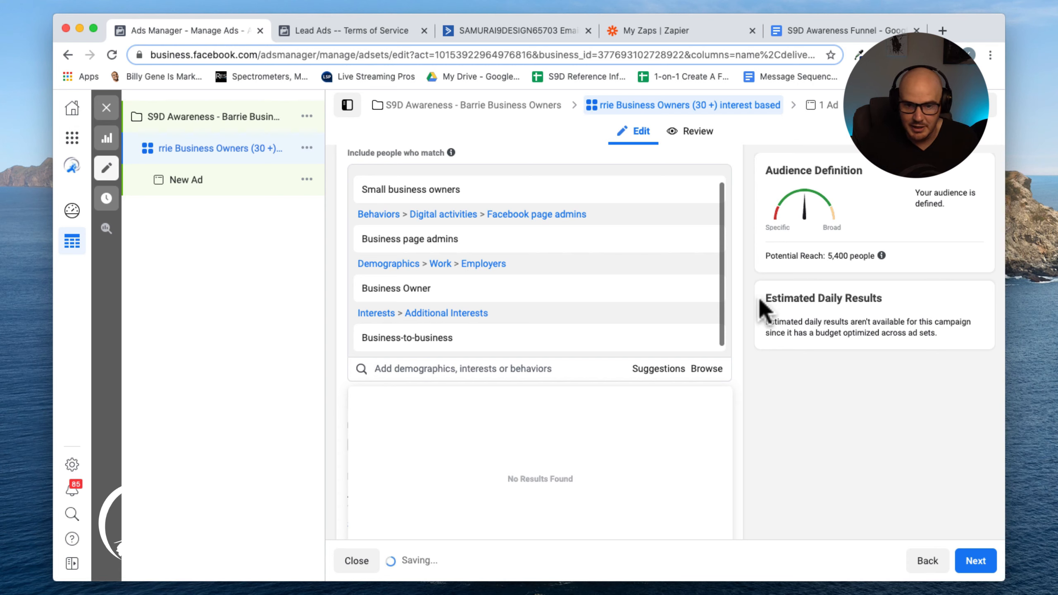
Search detailed targeting for business and browse through the suggested options without adding any
click(441, 369)
text(business)
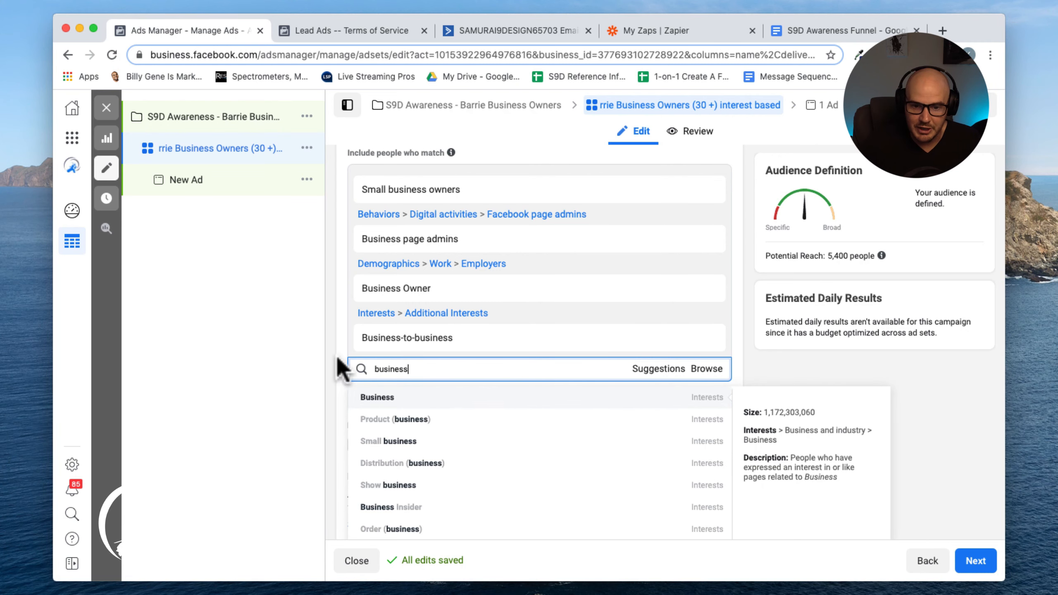
scroll(291, 367, down, 1)
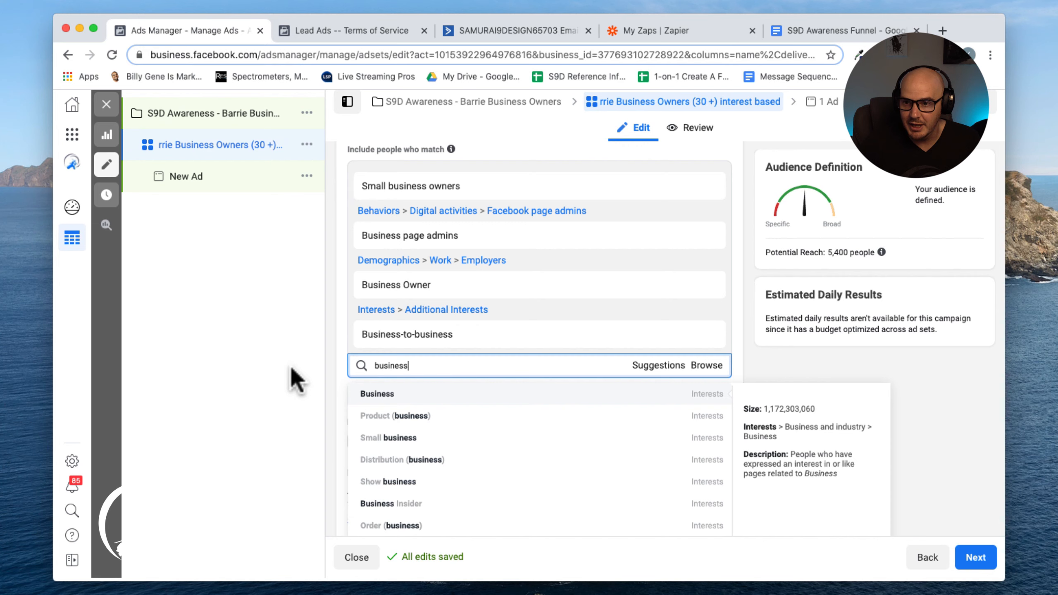
scroll(290, 367, up, 1)
scroll(290, 366, down, 1)
scroll(290, 367, up, 1)
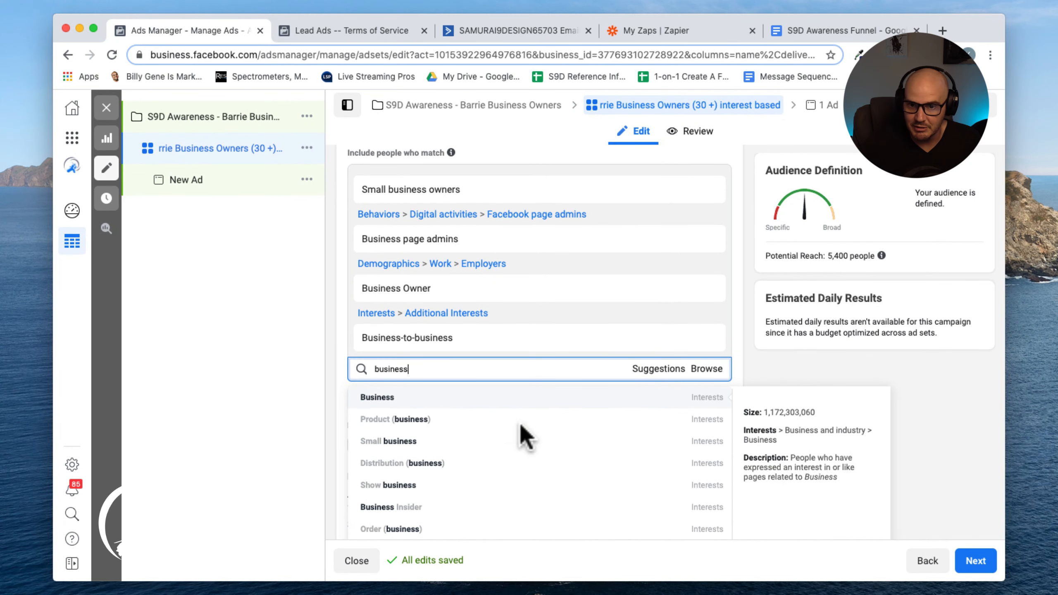
scroll(523, 471, down, 1)
scroll(524, 476, down, 2)
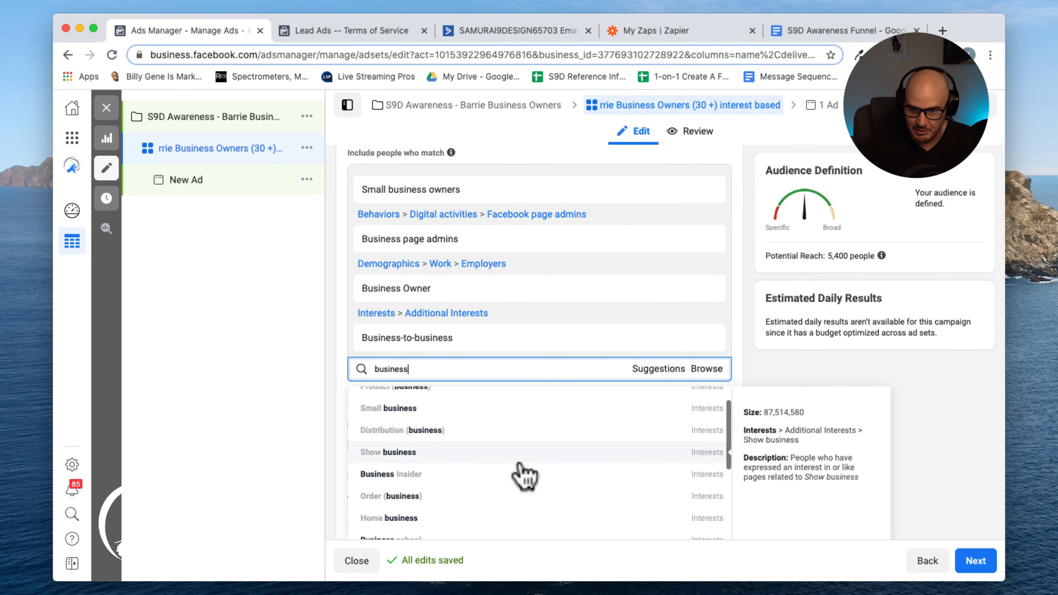
scroll(524, 475, down, 5)
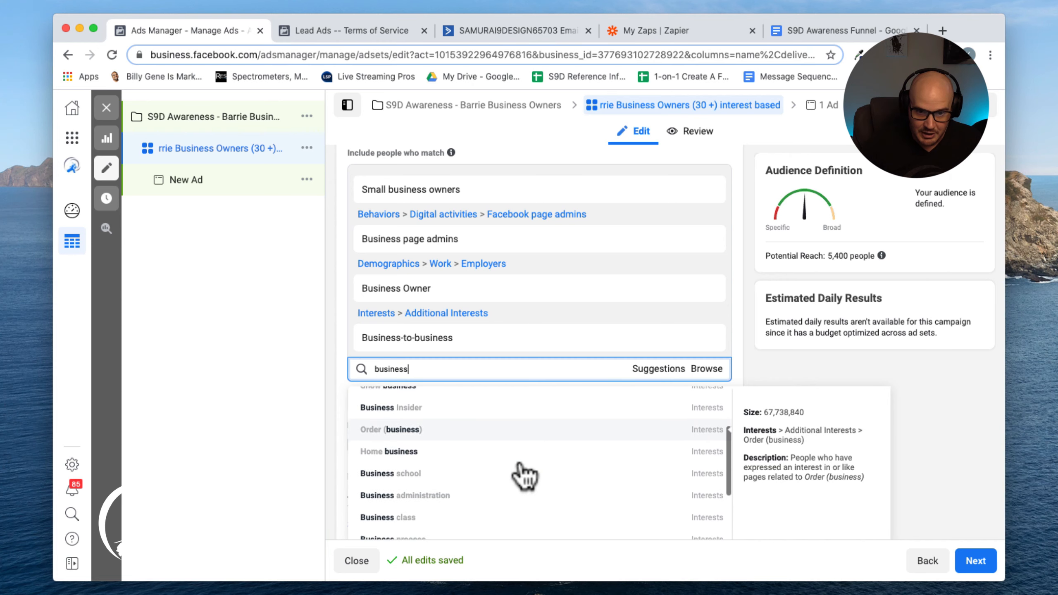
scroll(524, 476, down, 5)
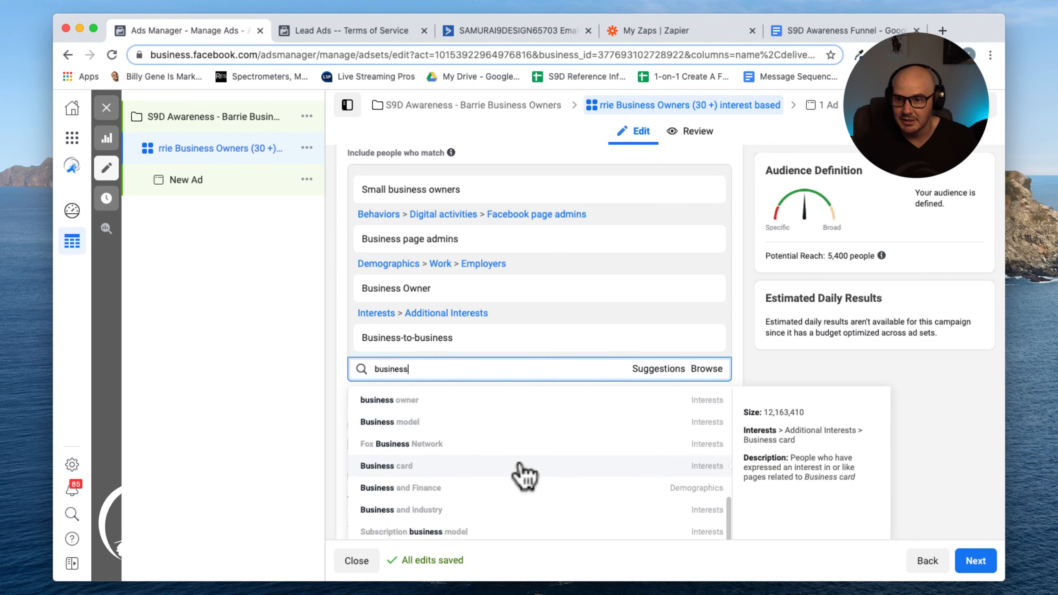
scroll(524, 475, down, 1)
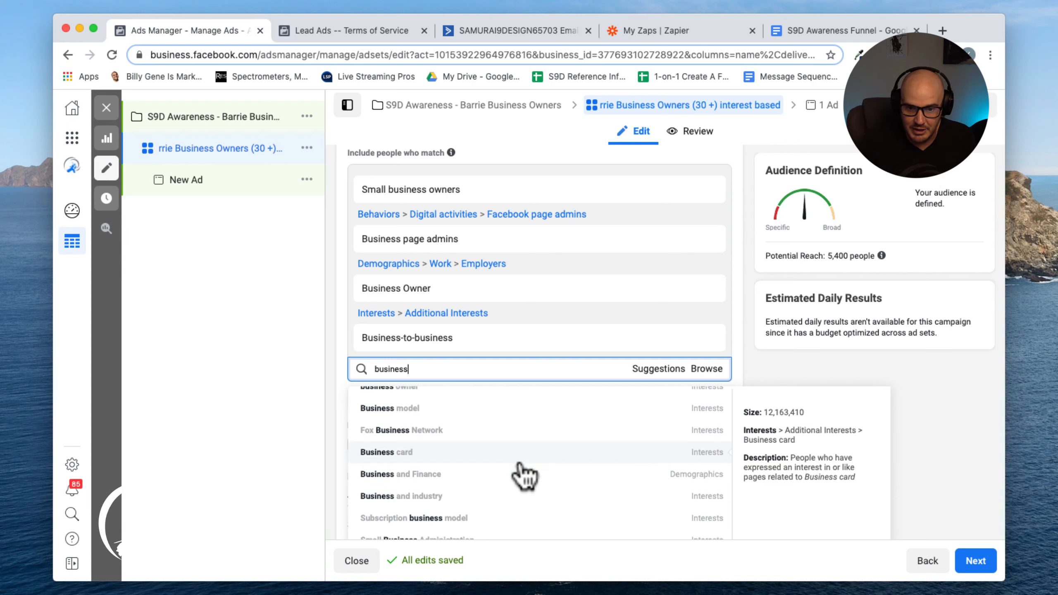
scroll(524, 475, down, 3)
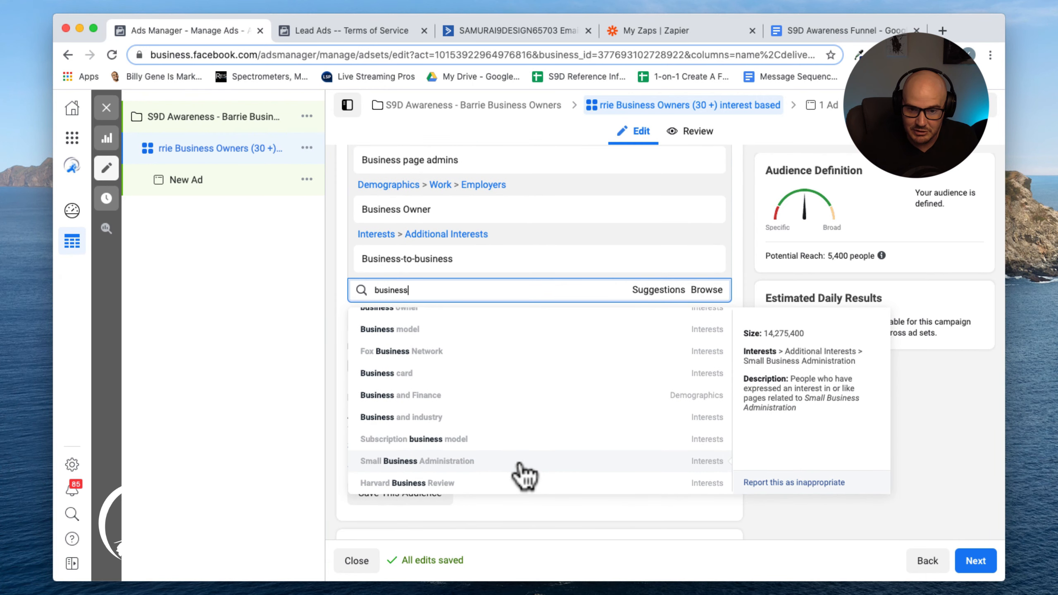
scroll(524, 475, up, 5)
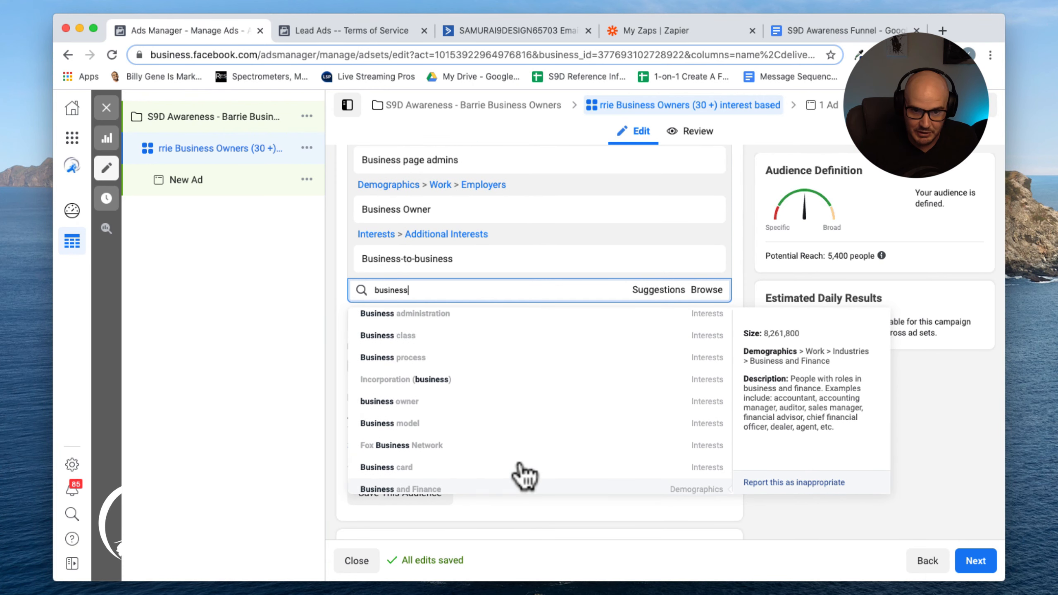
scroll(525, 475, up, 5)
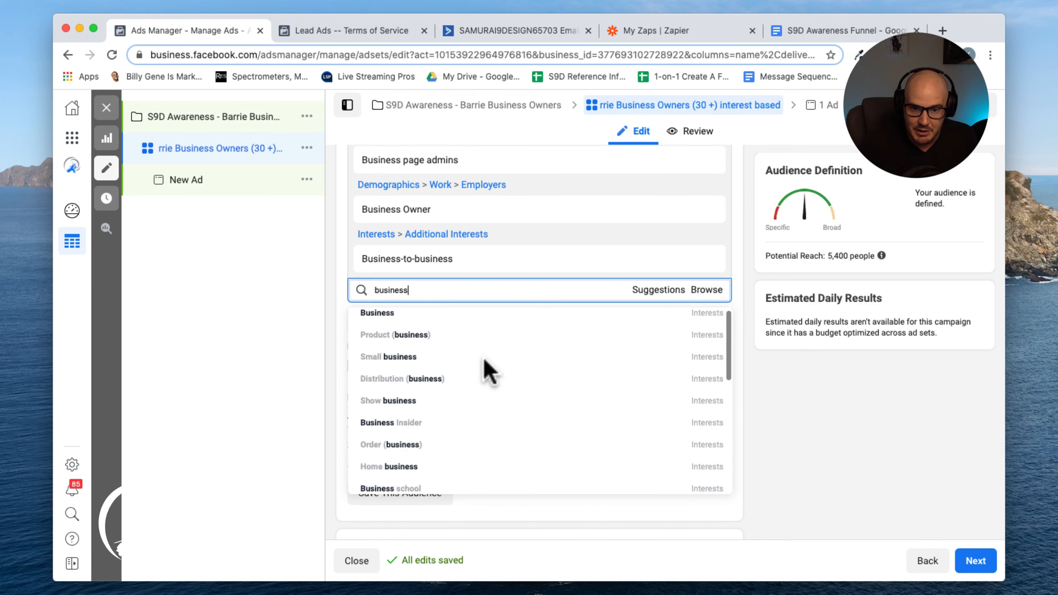
click(338, 333)
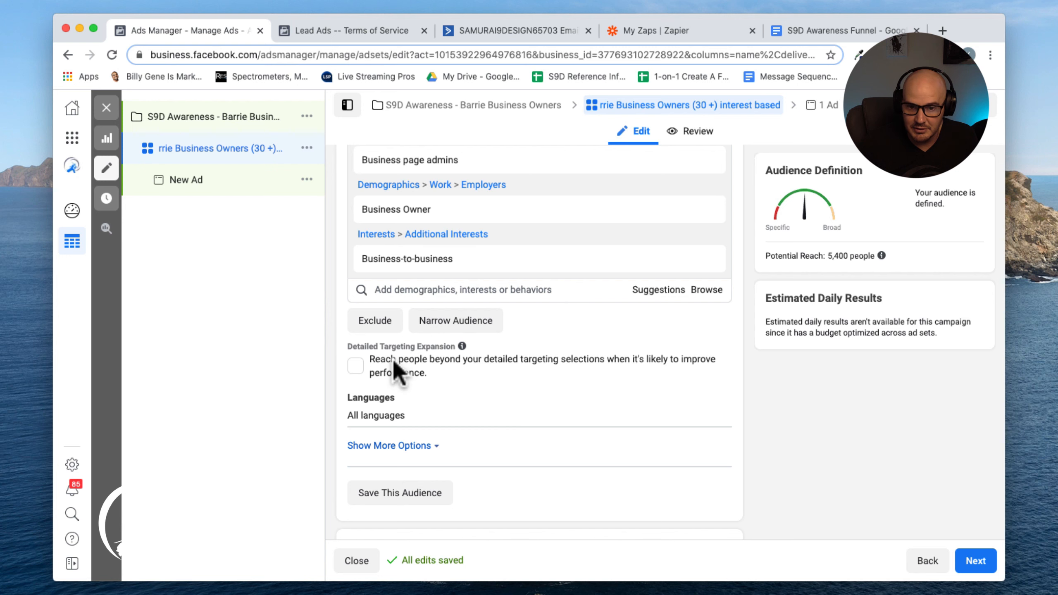
Enable Detailed Targeting Expansion to reach people beyond the detailed targeting selections
click(356, 366)
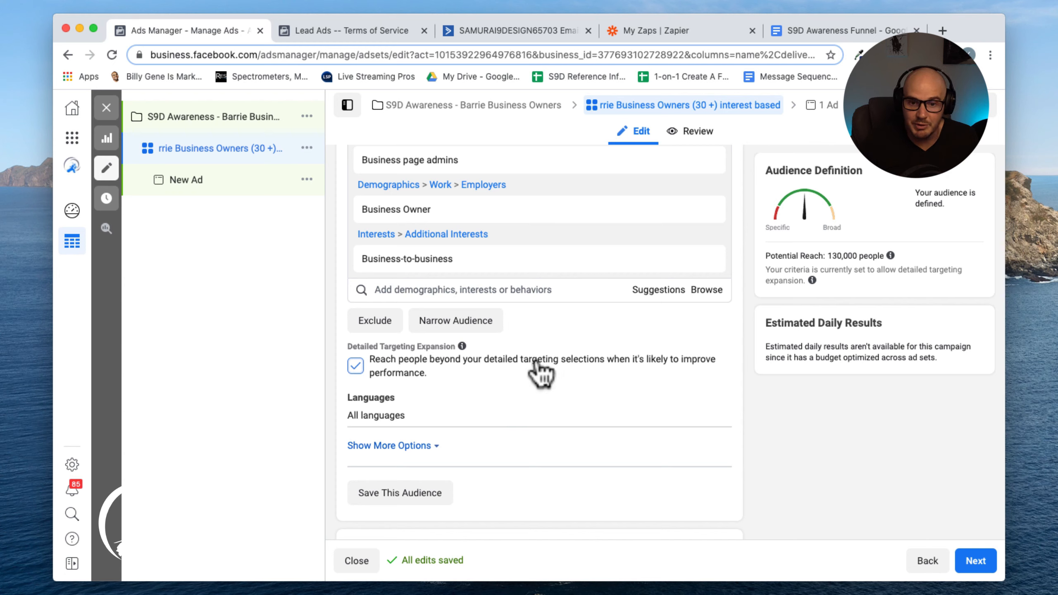
scroll(541, 374, down, 3)
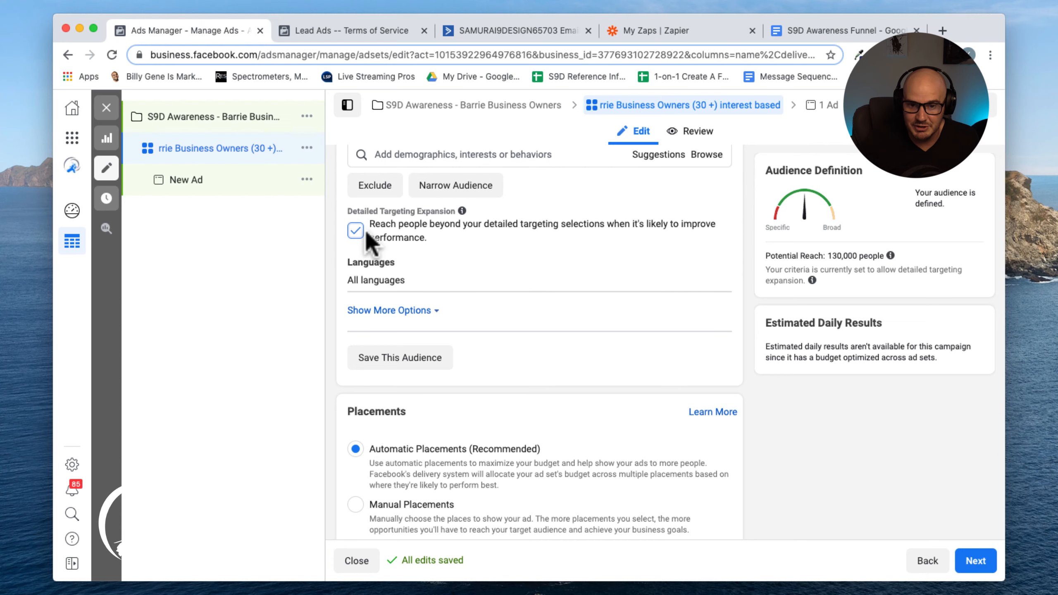
scroll(472, 260, up, 1)
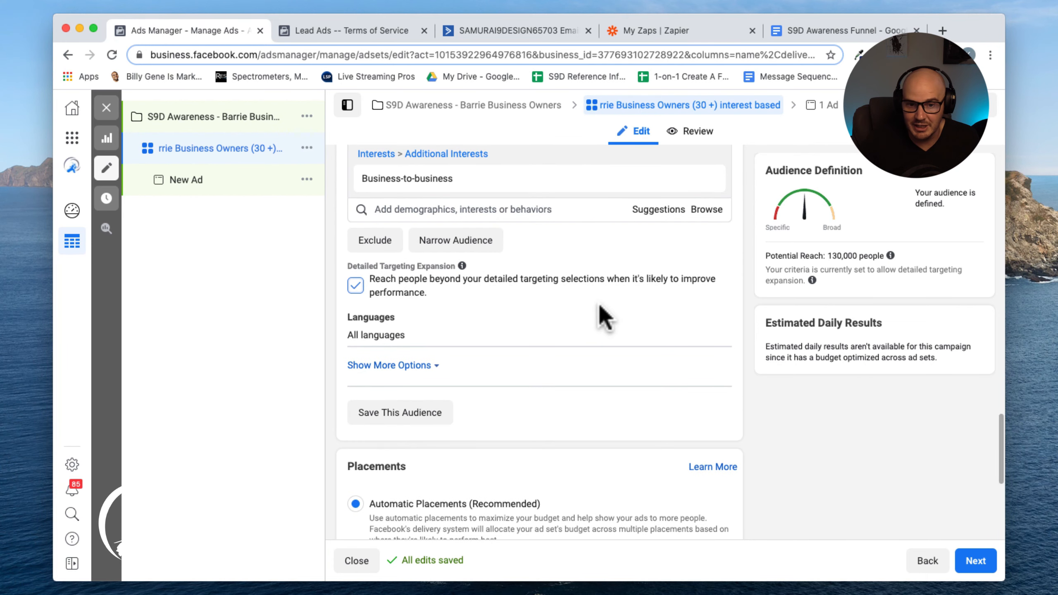
scroll(522, 304, up, 2)
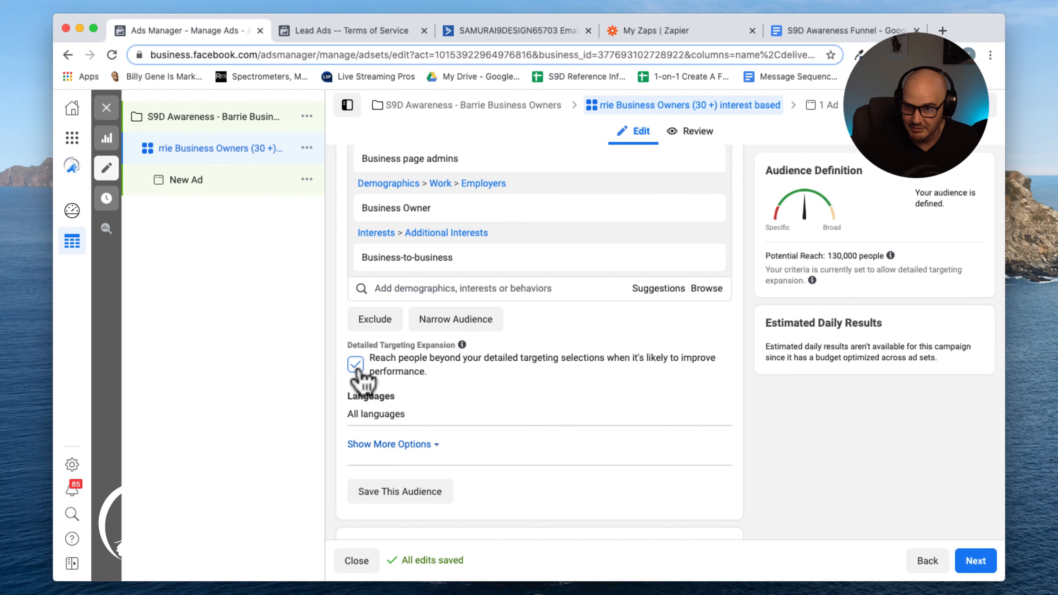
scroll(359, 374, down, 4)
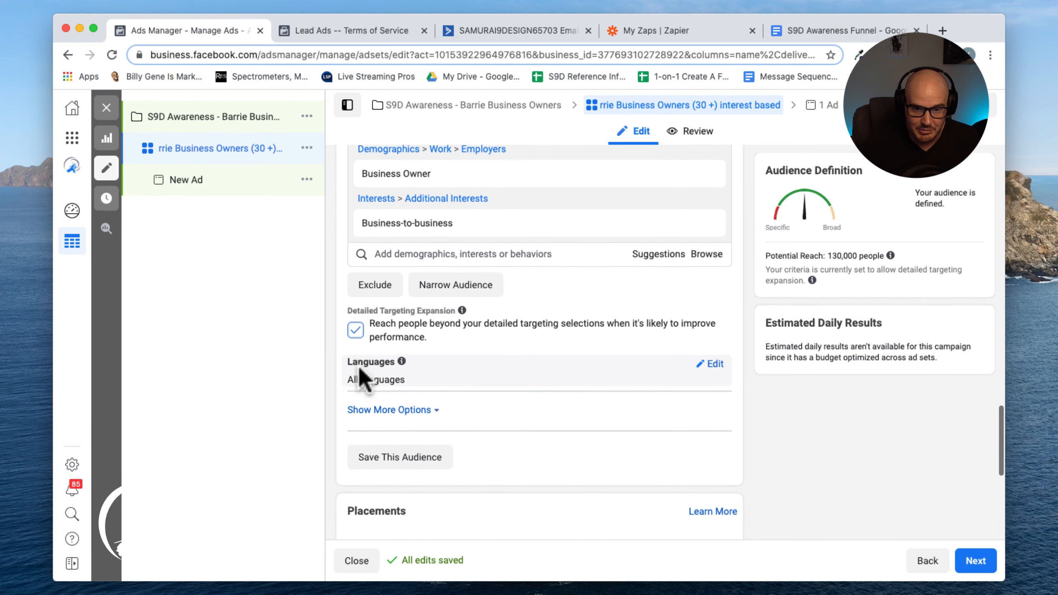
Switch to Manual Placements and deselect the Facebook Marketplace and Instagram Feed placements
scroll(360, 371, down, 3)
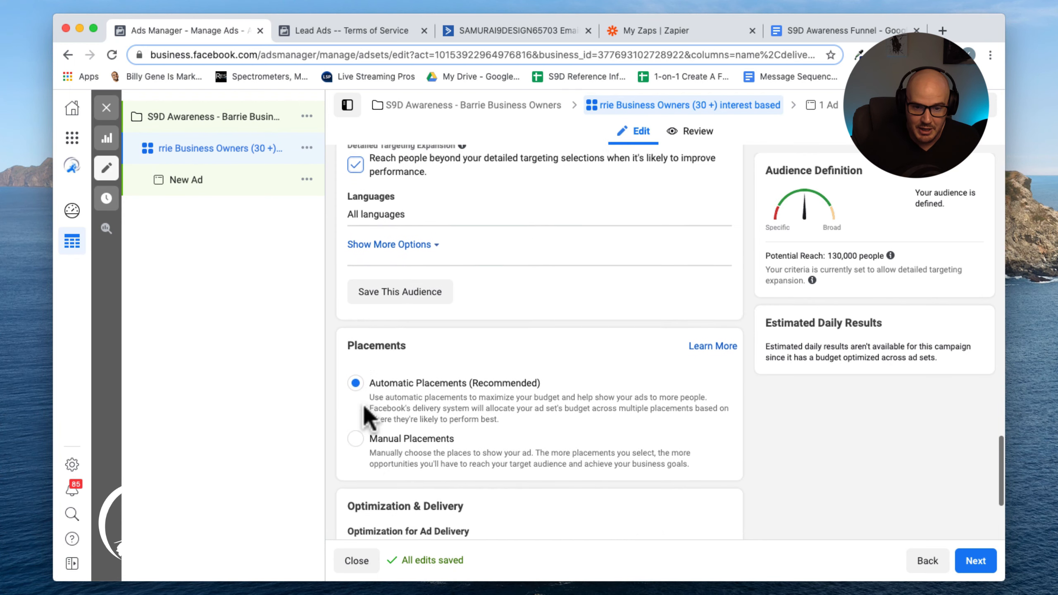
click(359, 435)
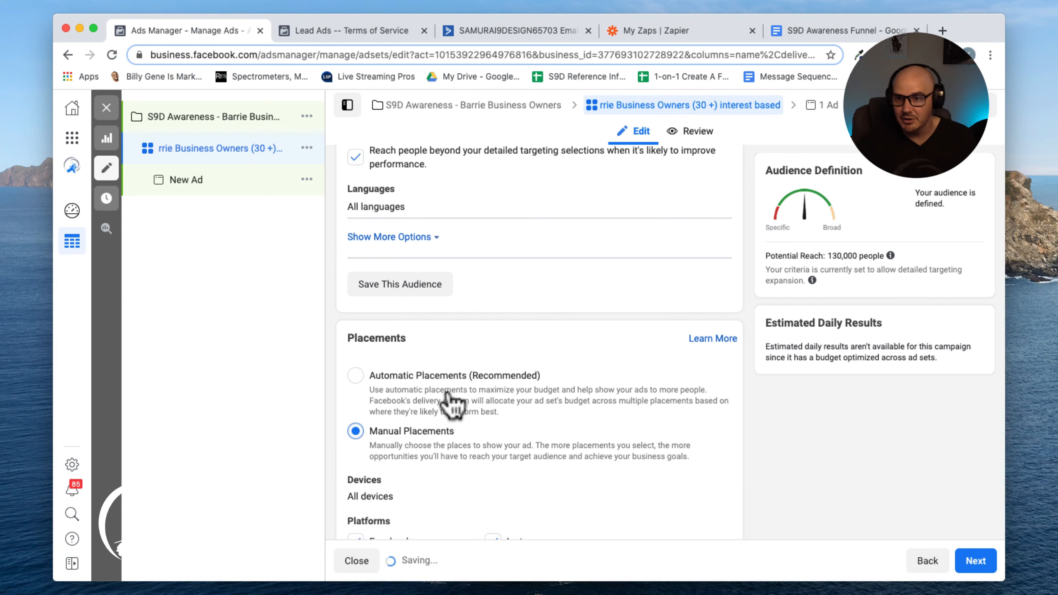
scroll(450, 402, down, 3)
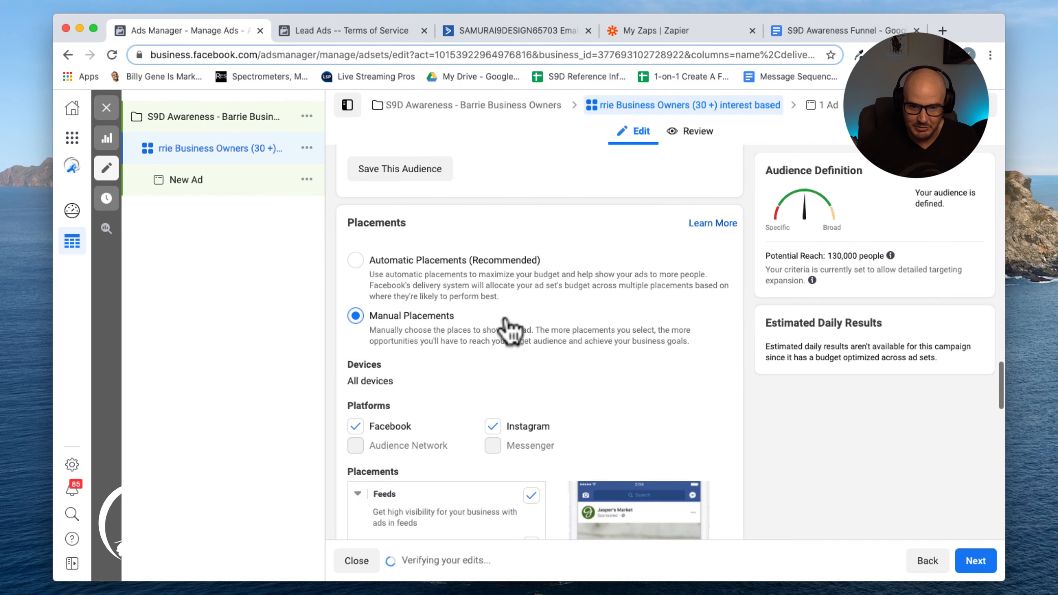
scroll(506, 330, down, 3)
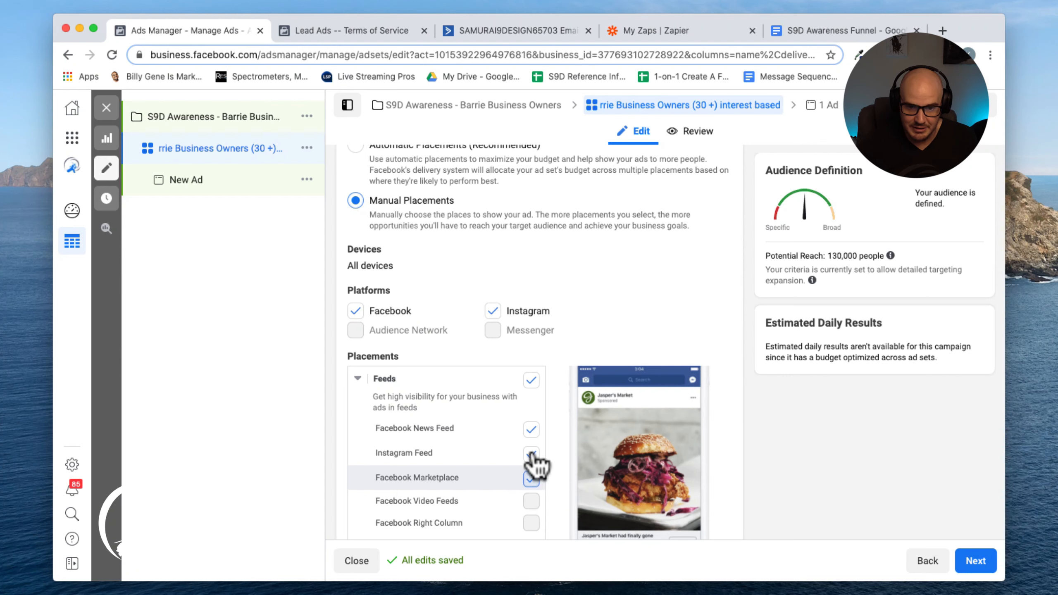
click(531, 500)
click(531, 479)
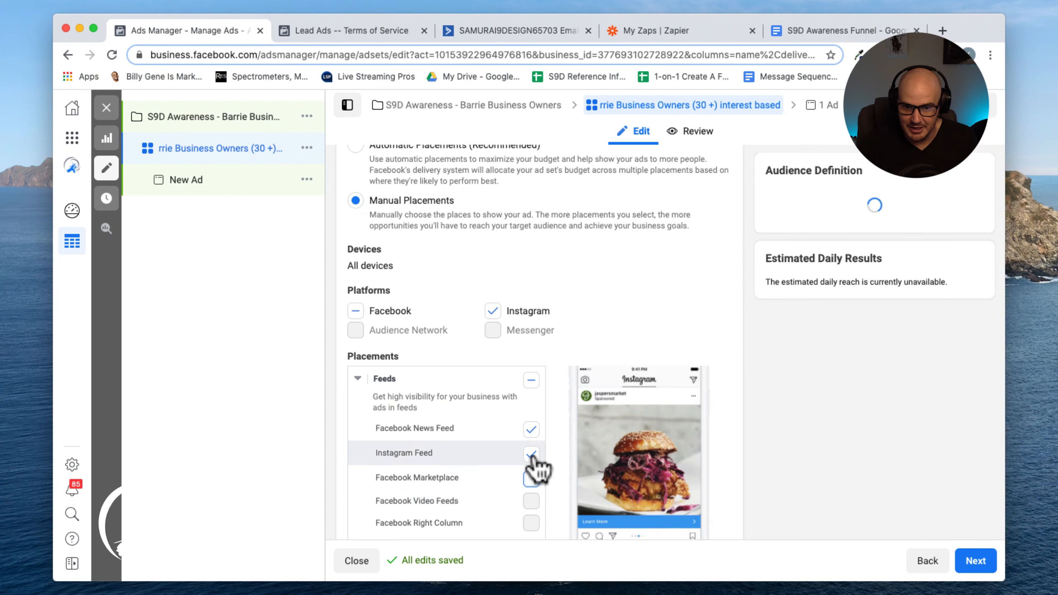
click(532, 454)
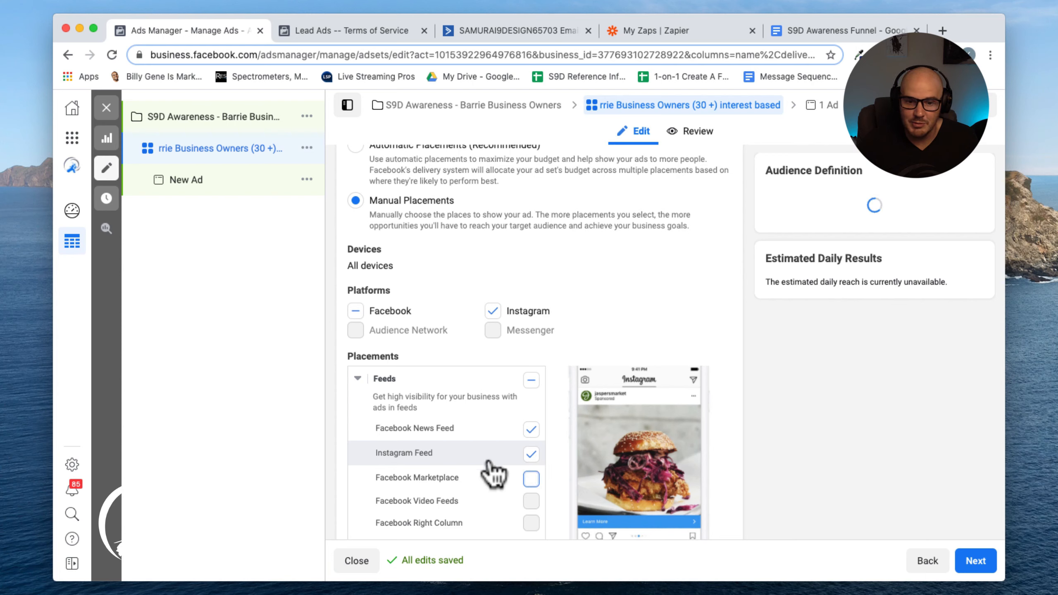
scroll(487, 460, down, 3)
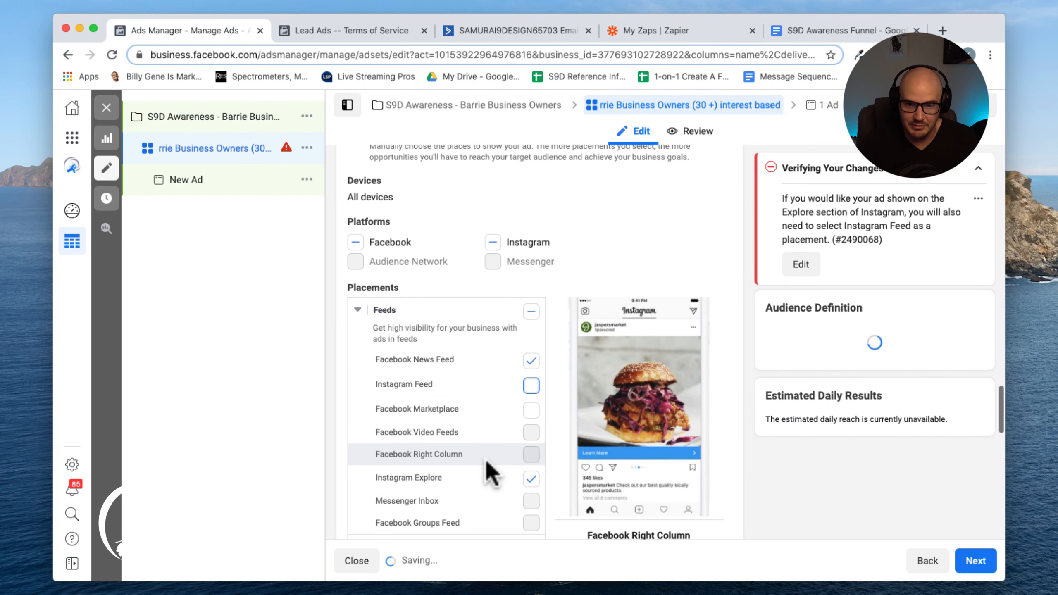
scroll(534, 492, down, 1)
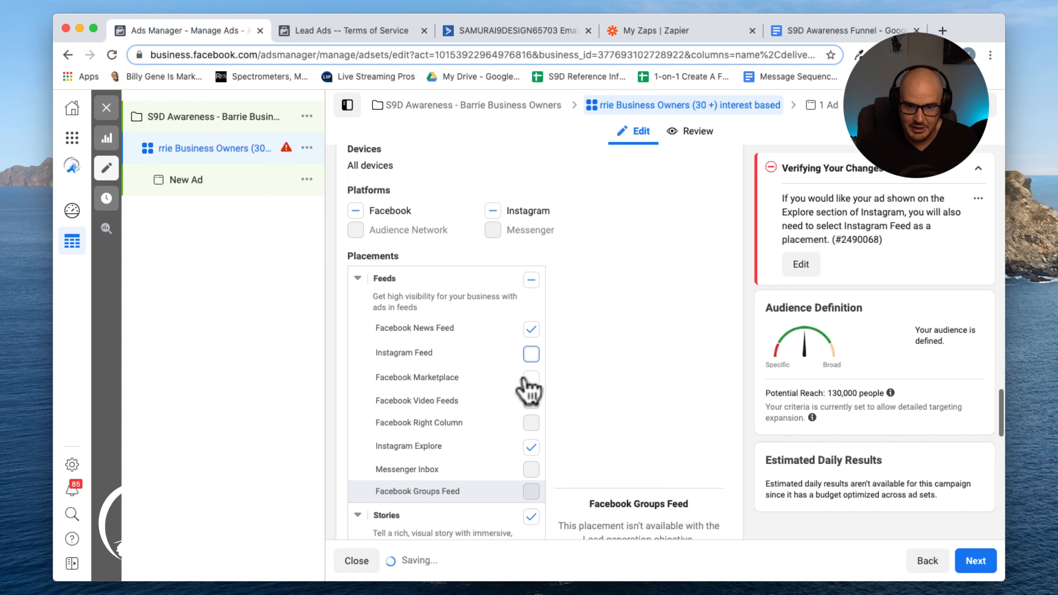
Turn off the Stories, Search and In-Article placement groups
click(531, 515)
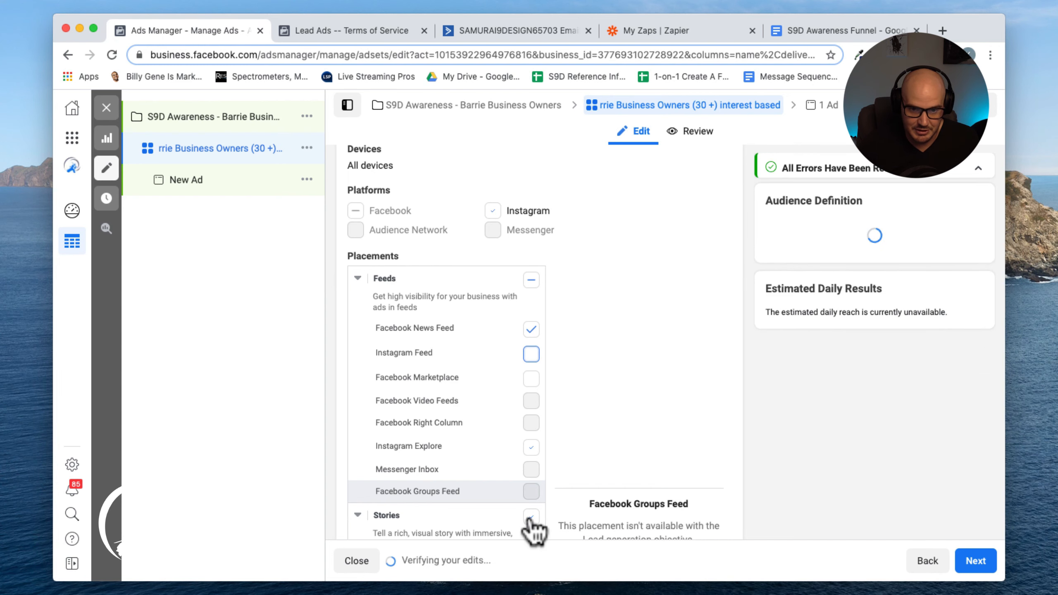
scroll(530, 523, down, 5)
scroll(533, 430, down, 2)
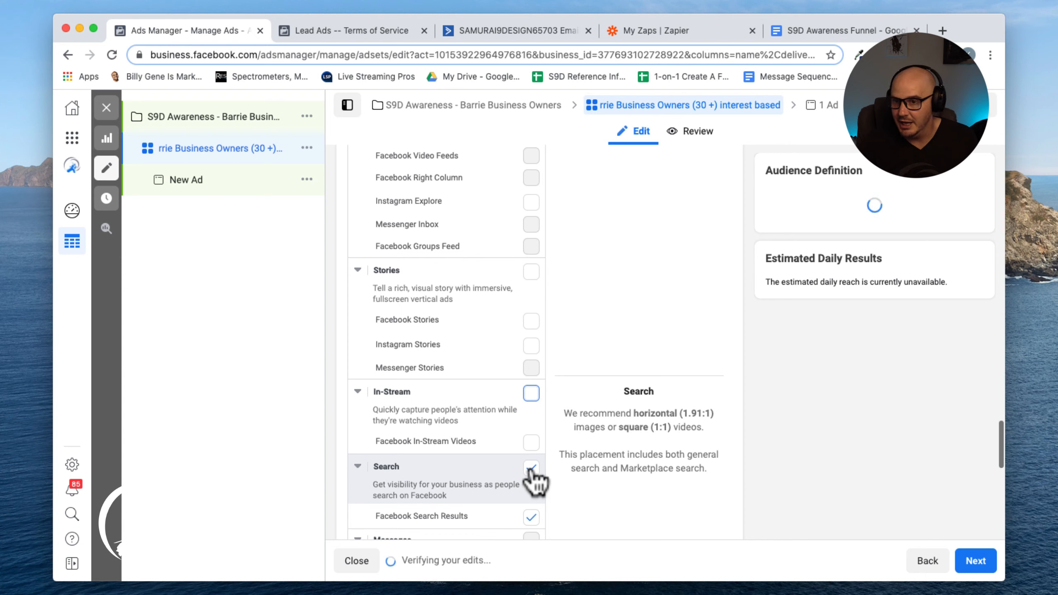
click(531, 467)
scroll(533, 479, down, 5)
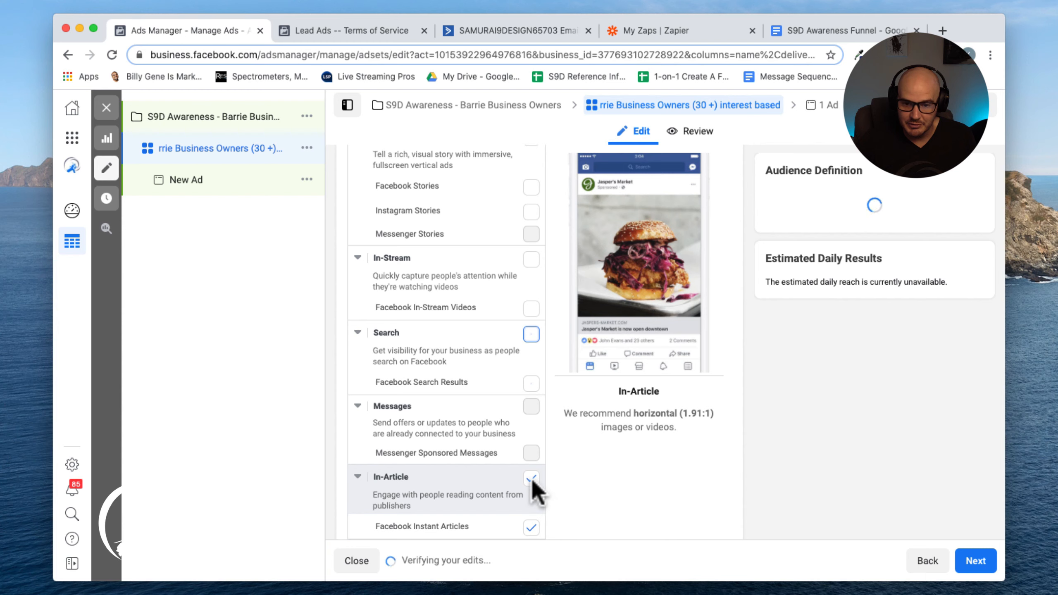
scroll(536, 490, down, 5)
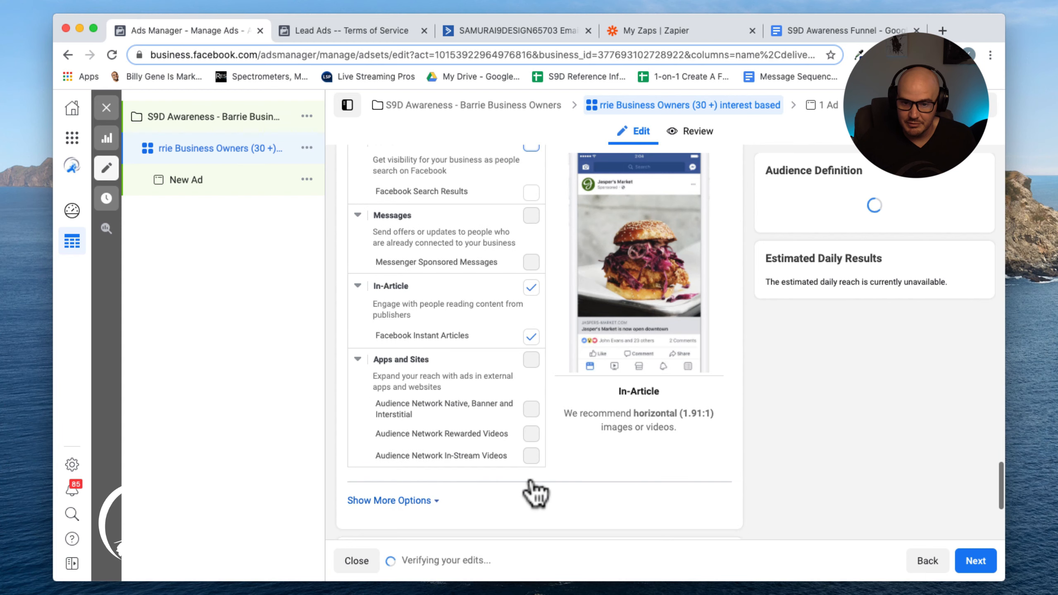
click(532, 288)
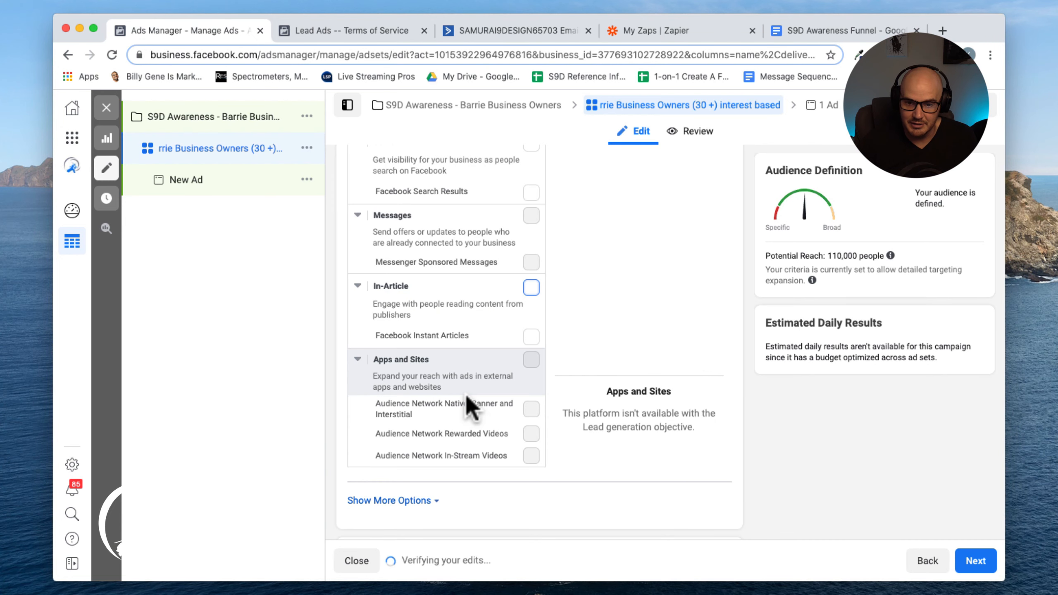
Rename the ad set to "rrie Business Owners (25+) interest based + Expansion" and continue to the ad setup
scroll(469, 401, down, 5)
scroll(641, 446, down, 1)
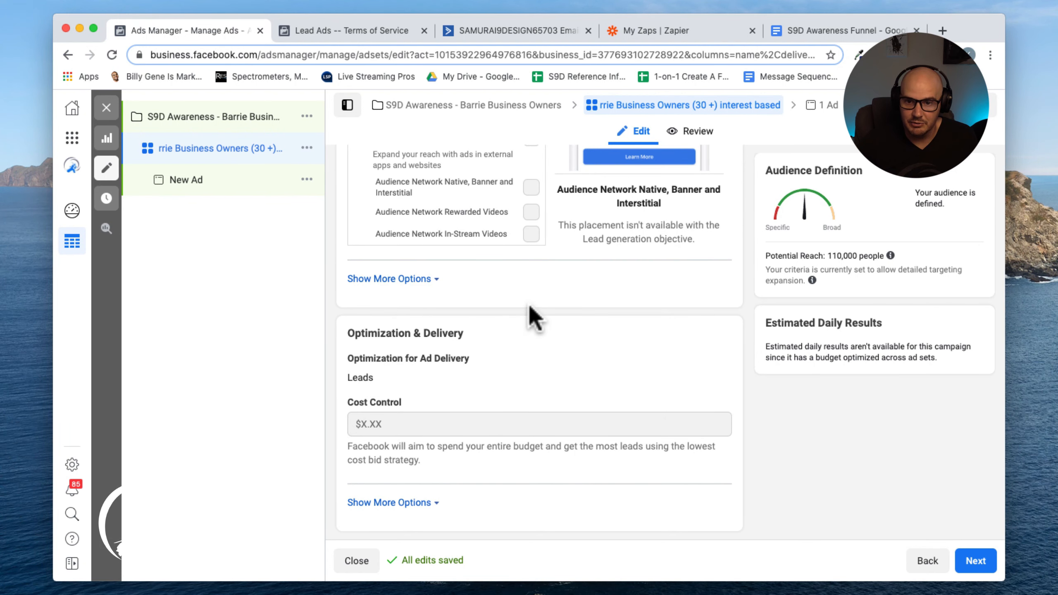
scroll(531, 307, up, 15)
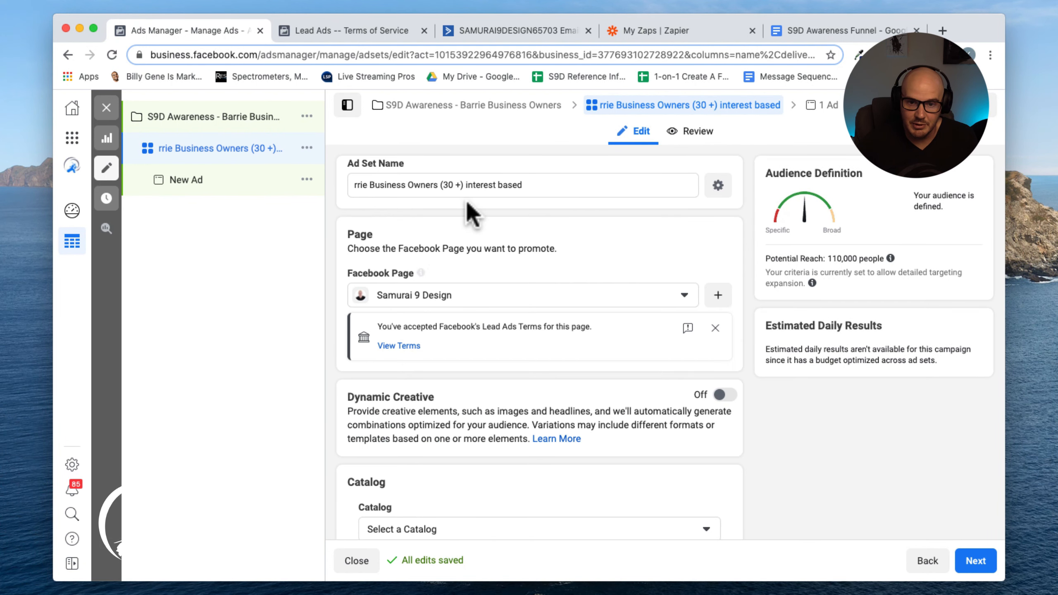
click(458, 191)
key(BackSpace)
key(BackSpace)
key(BackSpace)
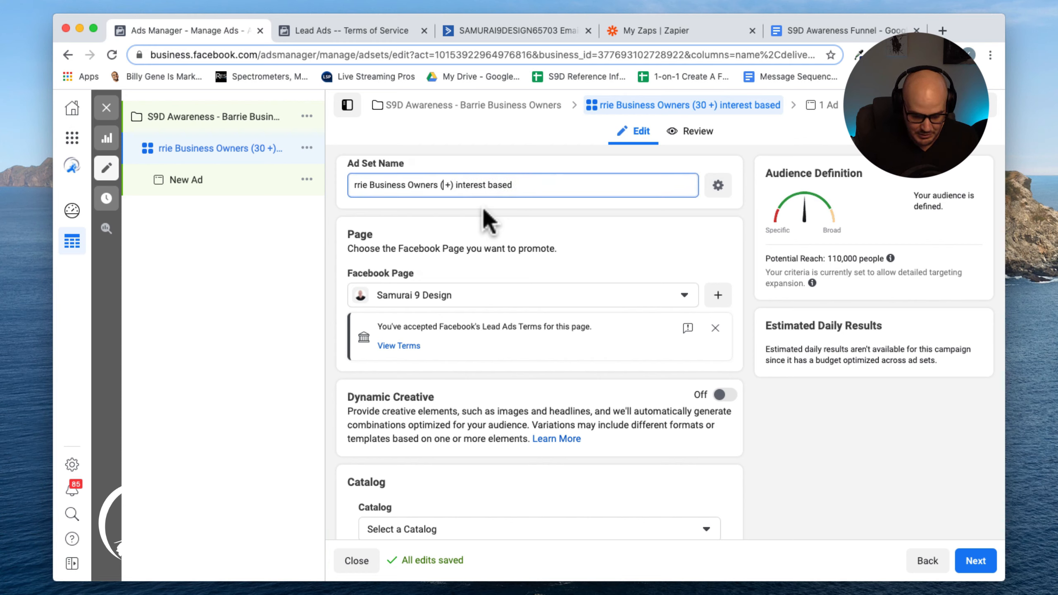
text(25)
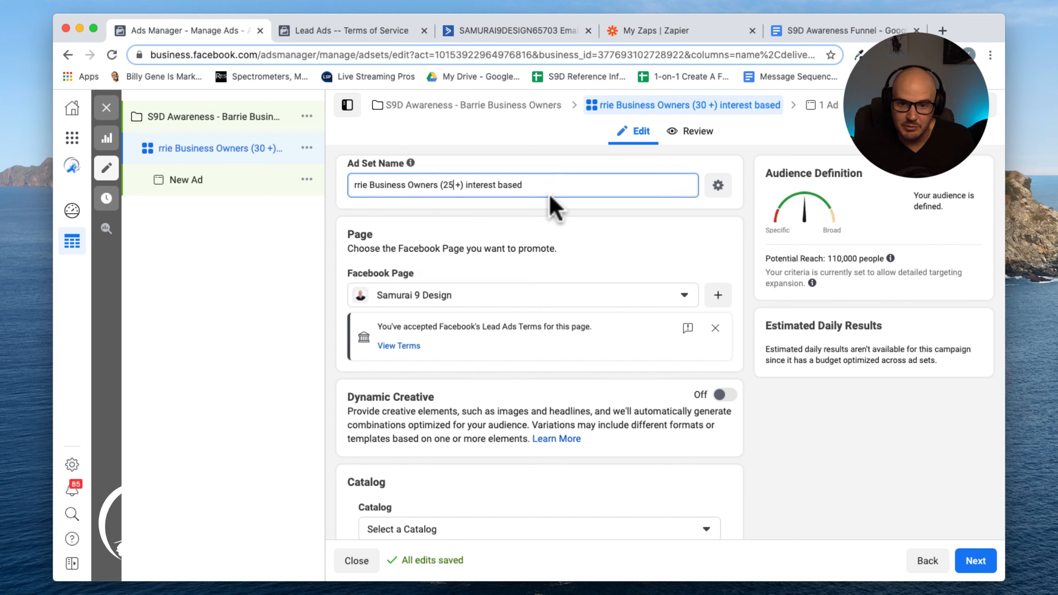
key(Delete)
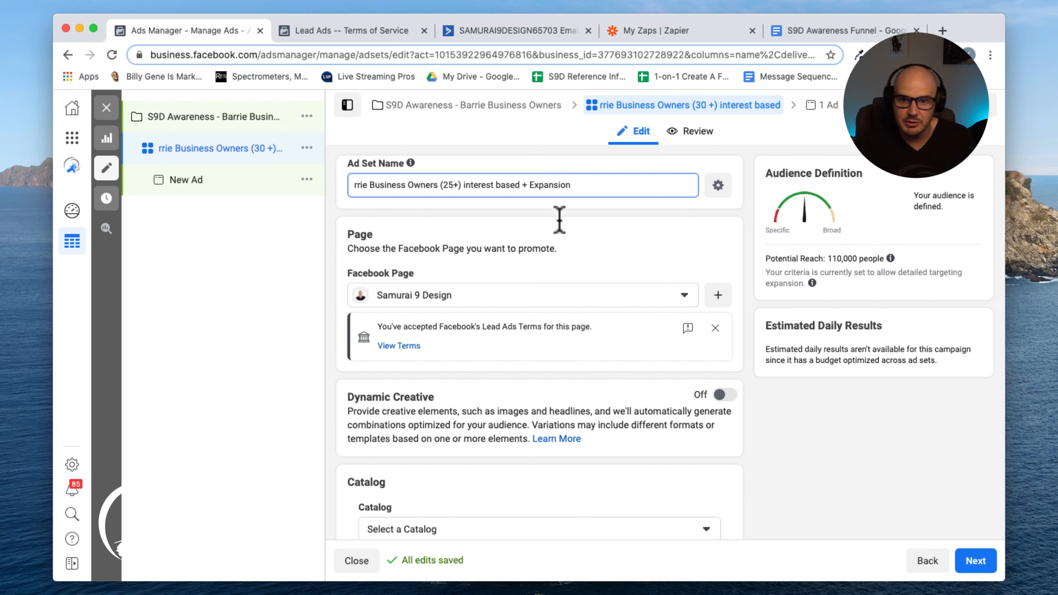
click(975, 570)
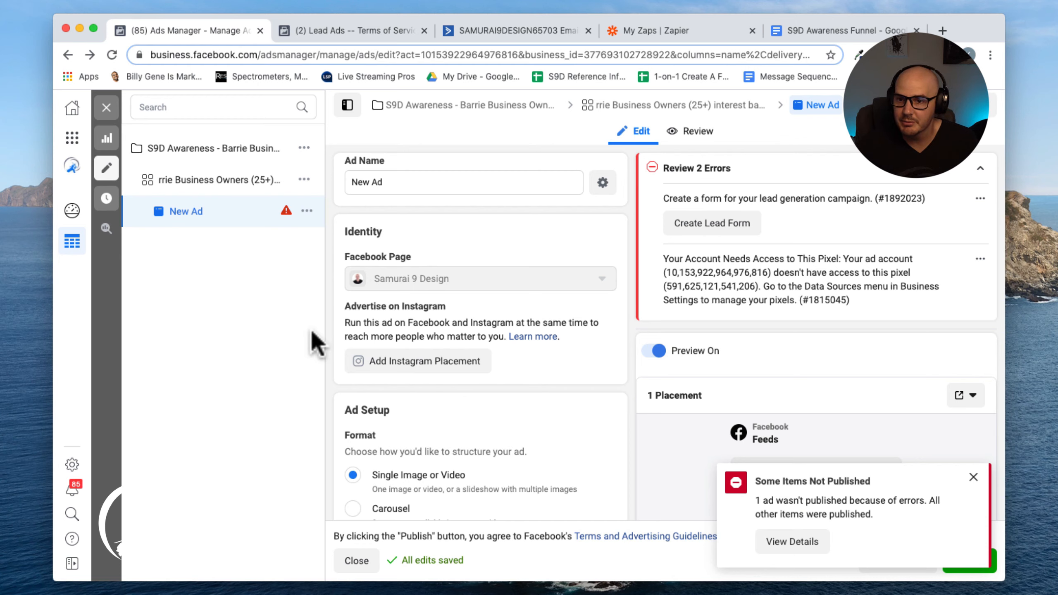
Rename the ad to "In these trying times v.1 (Awareness)"
triple_click(399, 187)
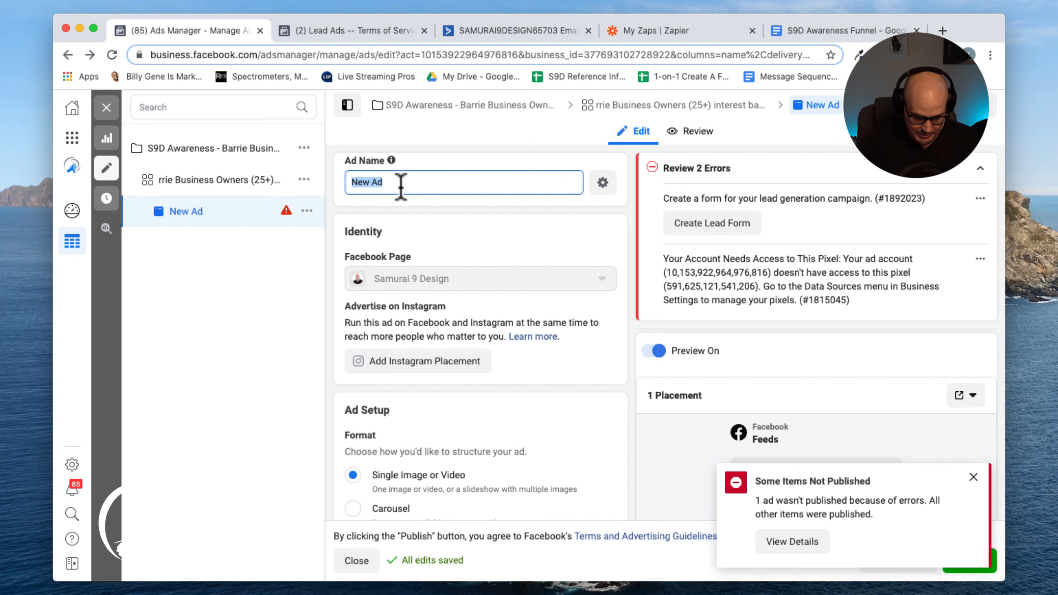
text(In these)
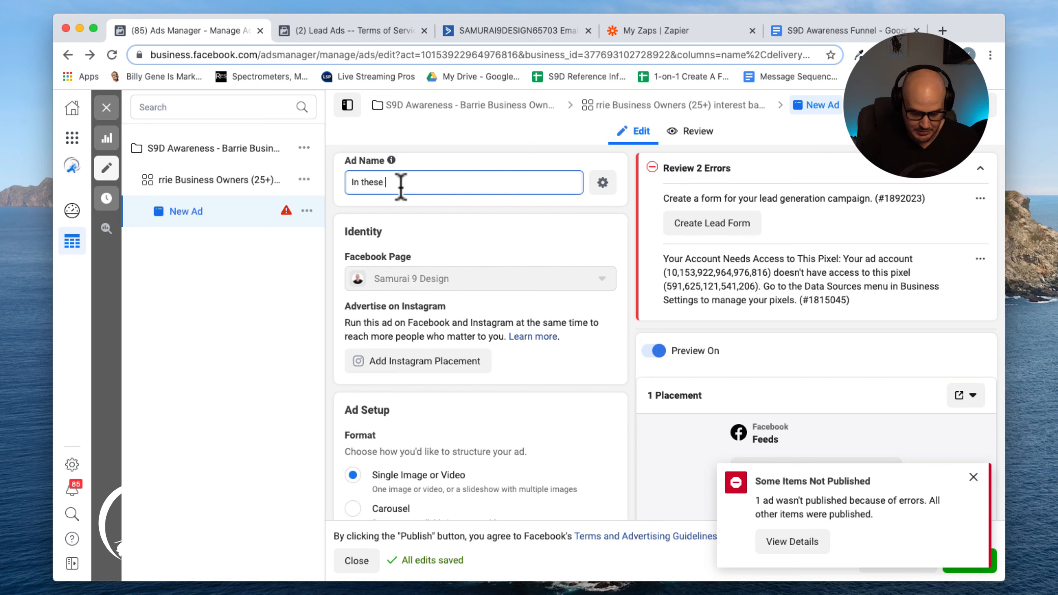
text( trying times v.1)
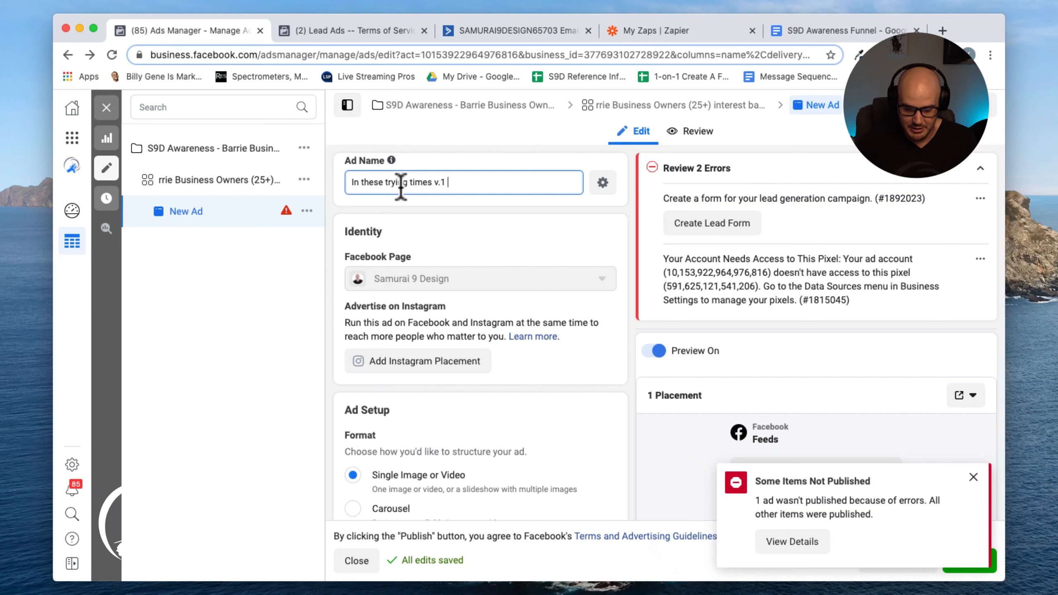
text((Awarness)
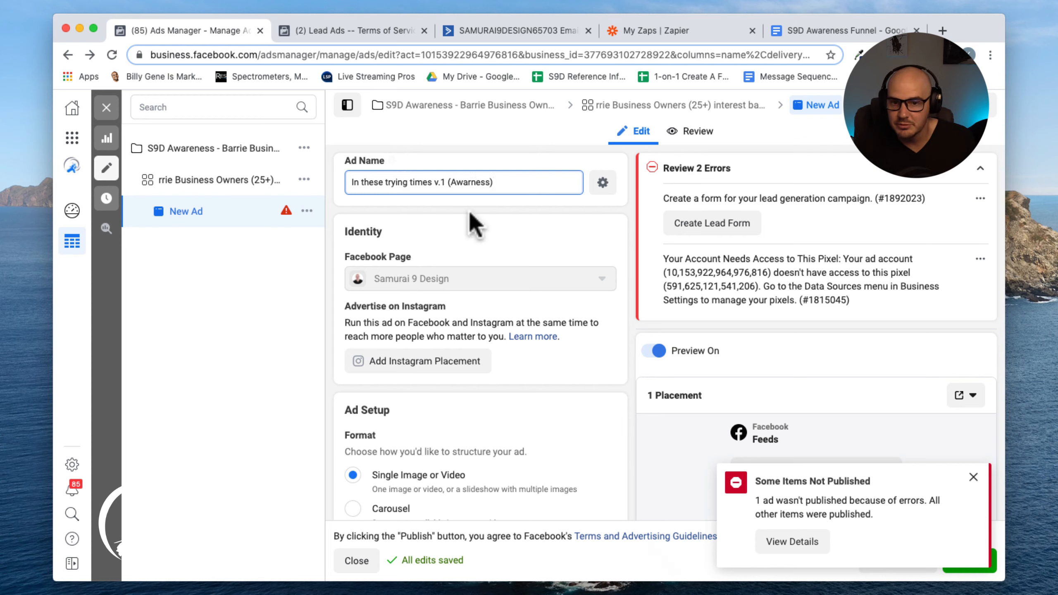
click(471, 183)
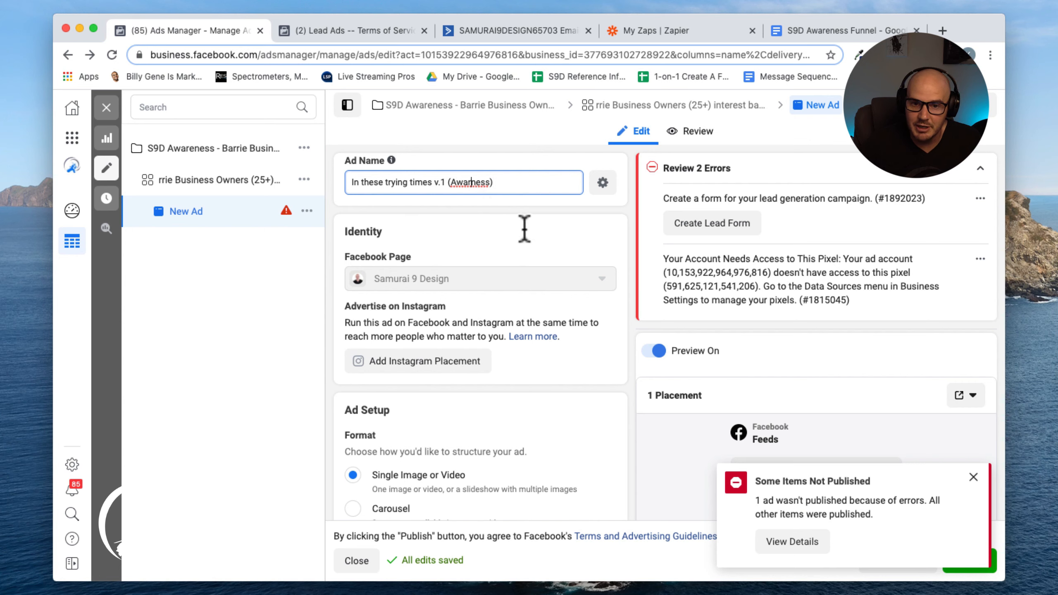
text(e)
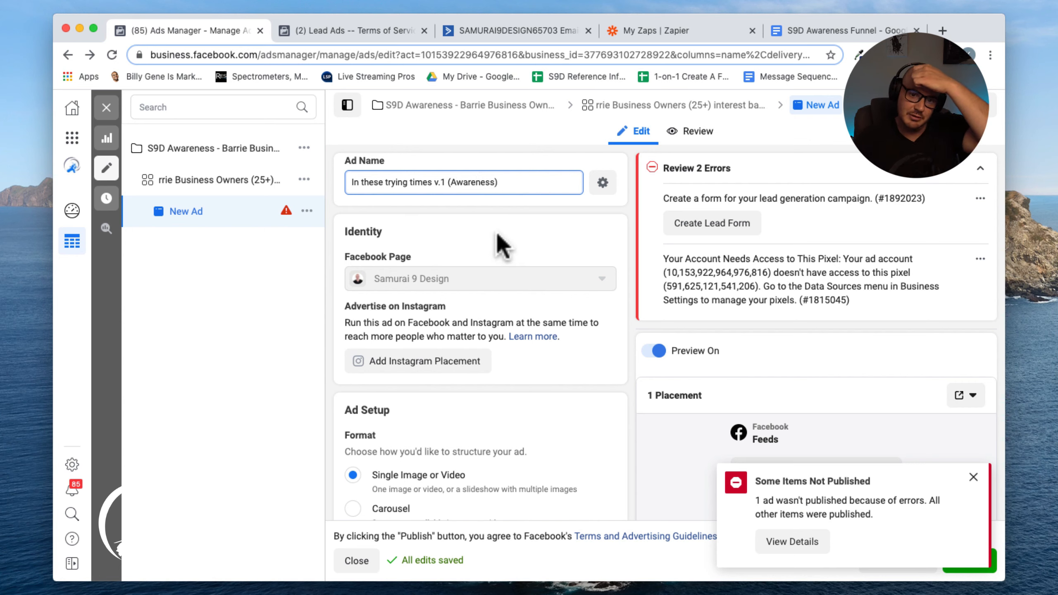
click(502, 246)
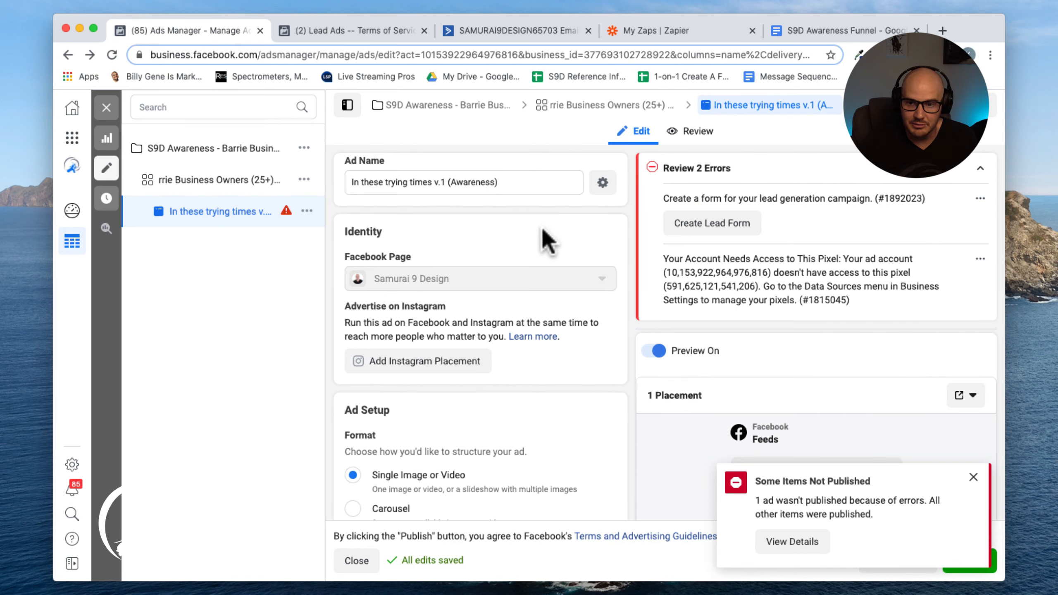
Clear the existing image from the ad creative's media
scroll(543, 229, down, 4)
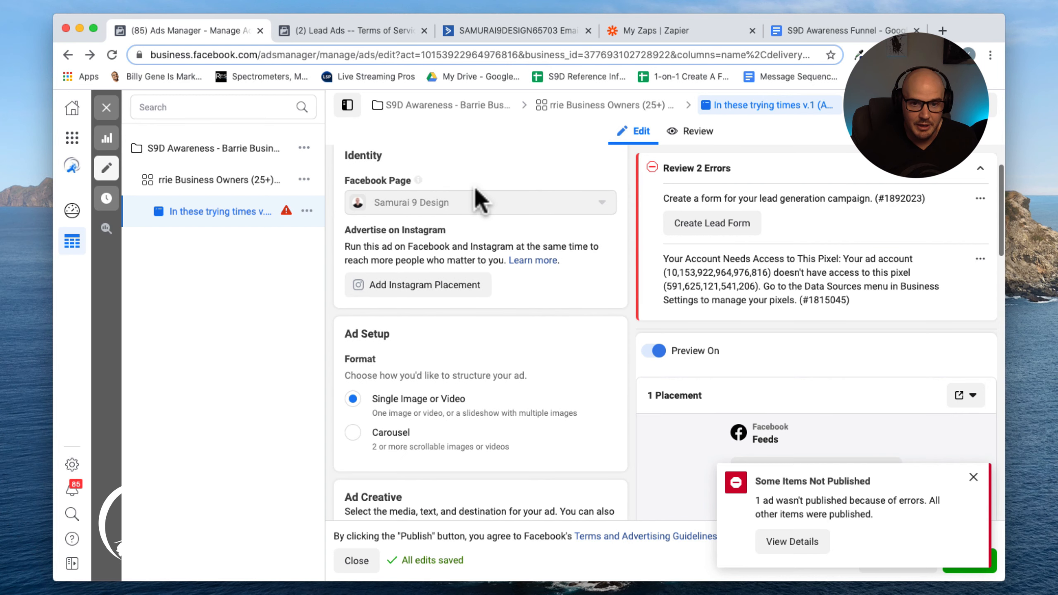
scroll(579, 278, down, 4)
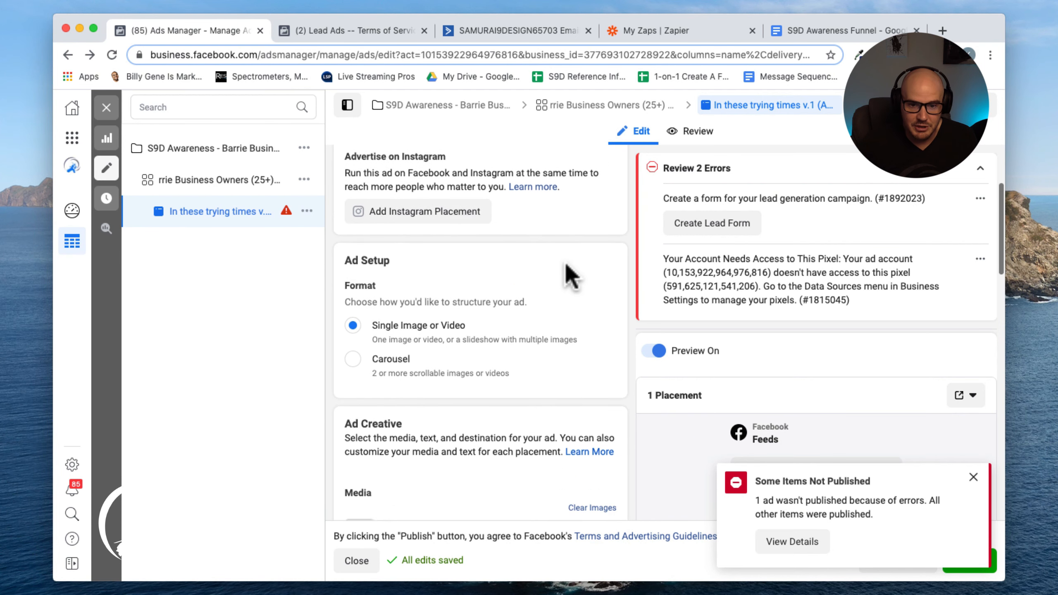
scroll(571, 276, down, 2)
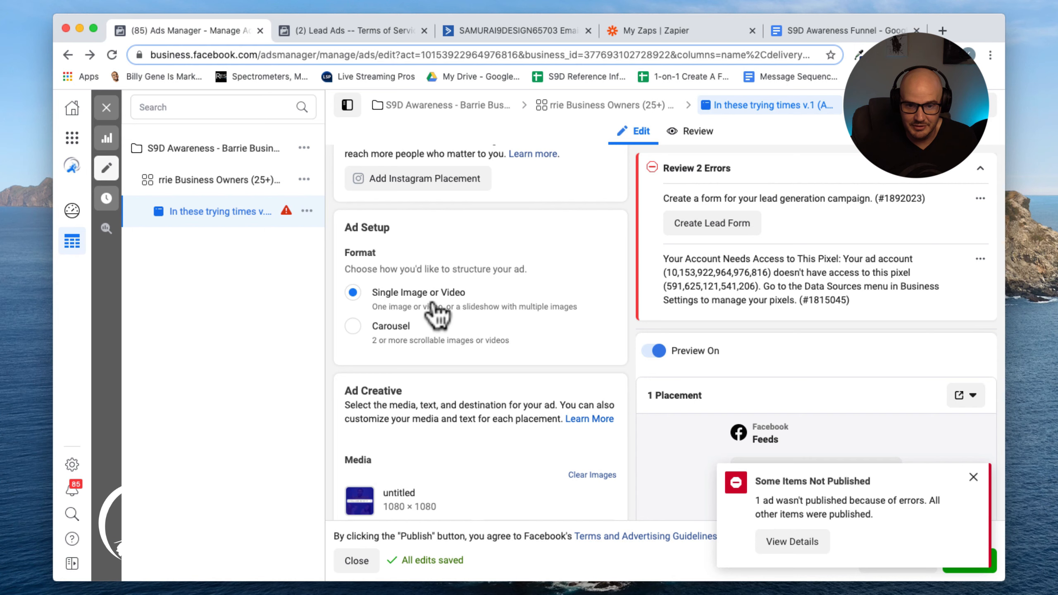
scroll(432, 317, down, 12)
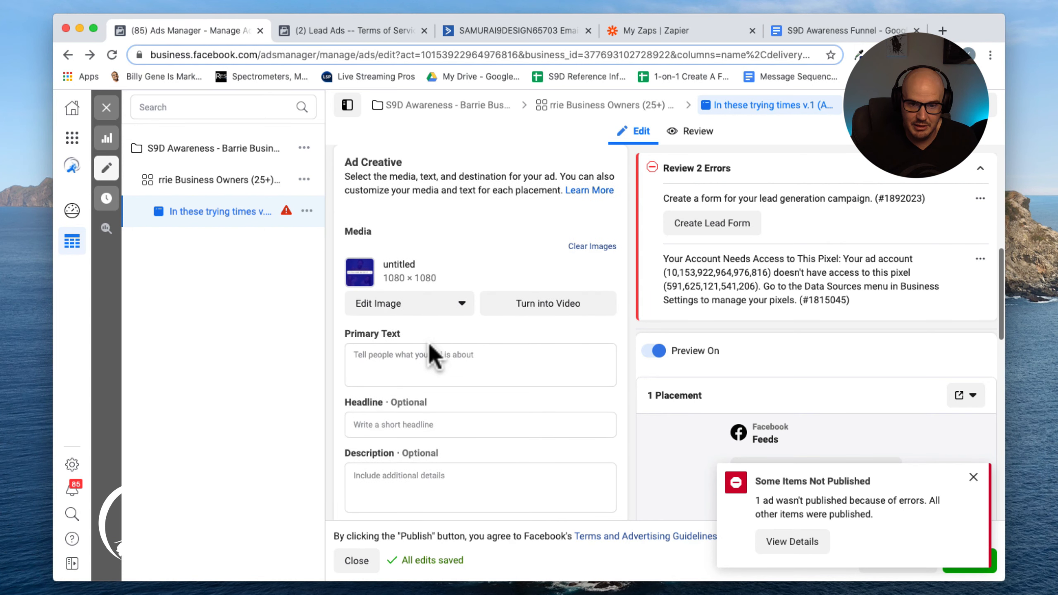
click(462, 304)
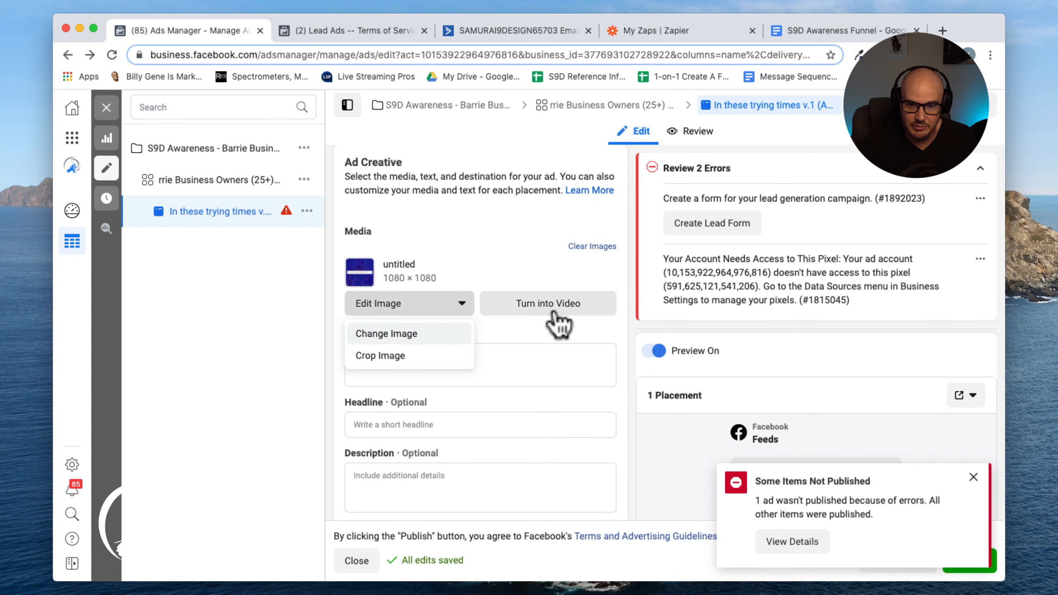
click(600, 251)
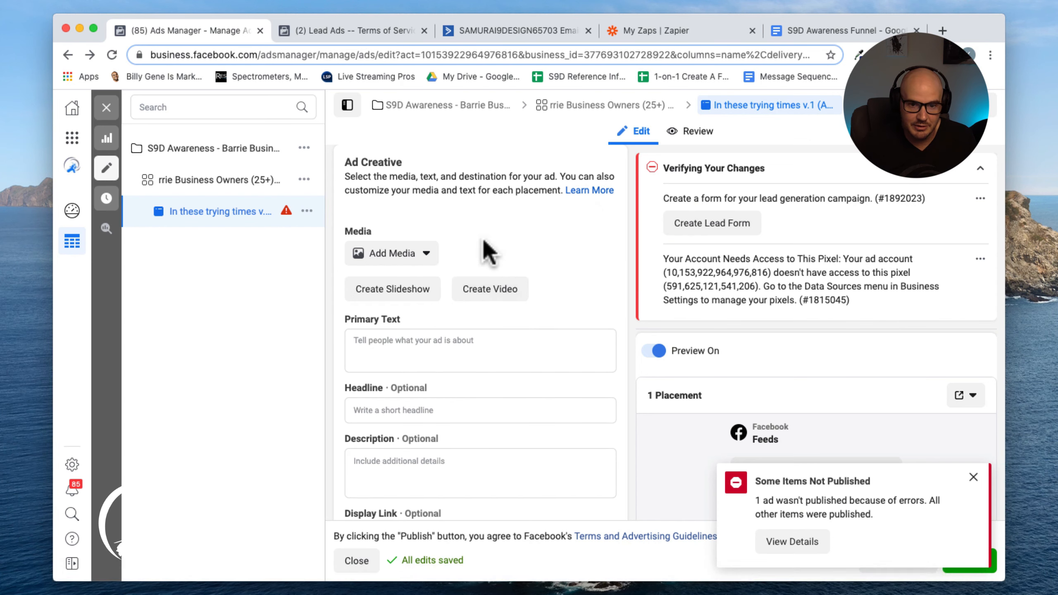
Upload the video "S9D Awareness Ad v1-hd.mp4" from the Desktop as the ad's media
click(421, 266)
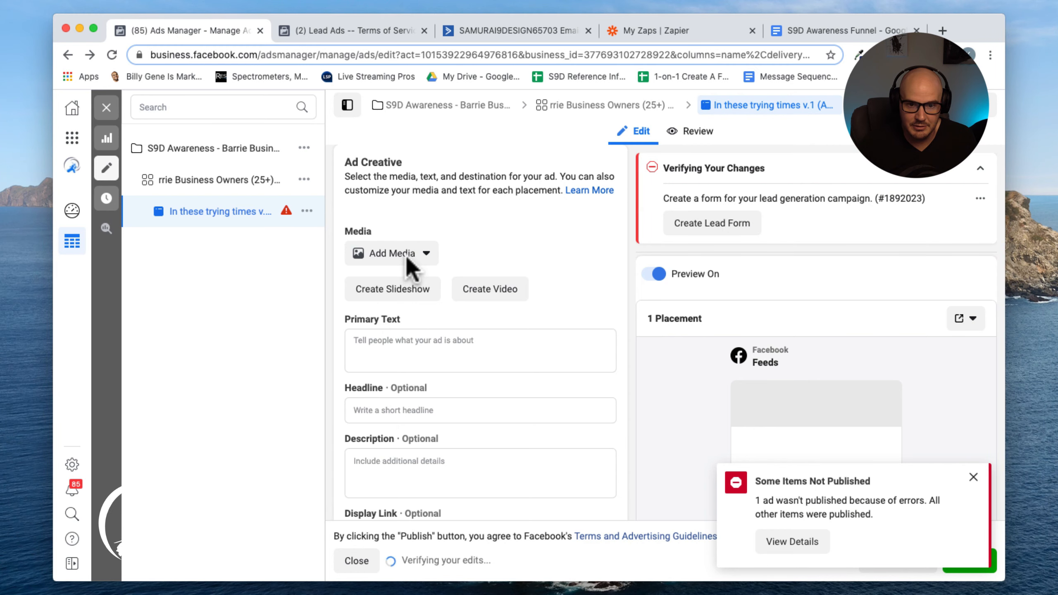
click(420, 261)
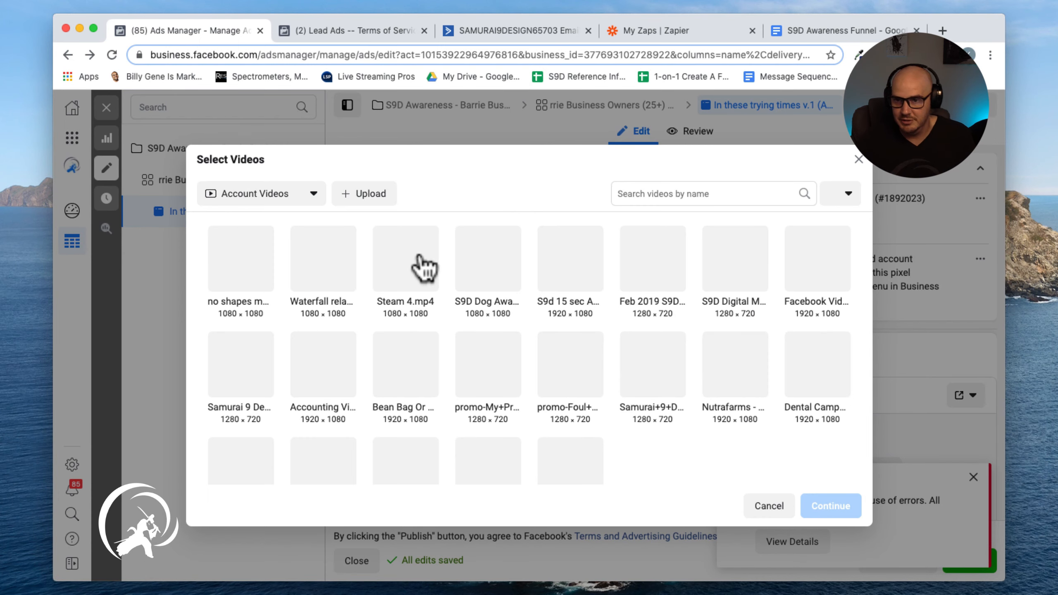
click(362, 199)
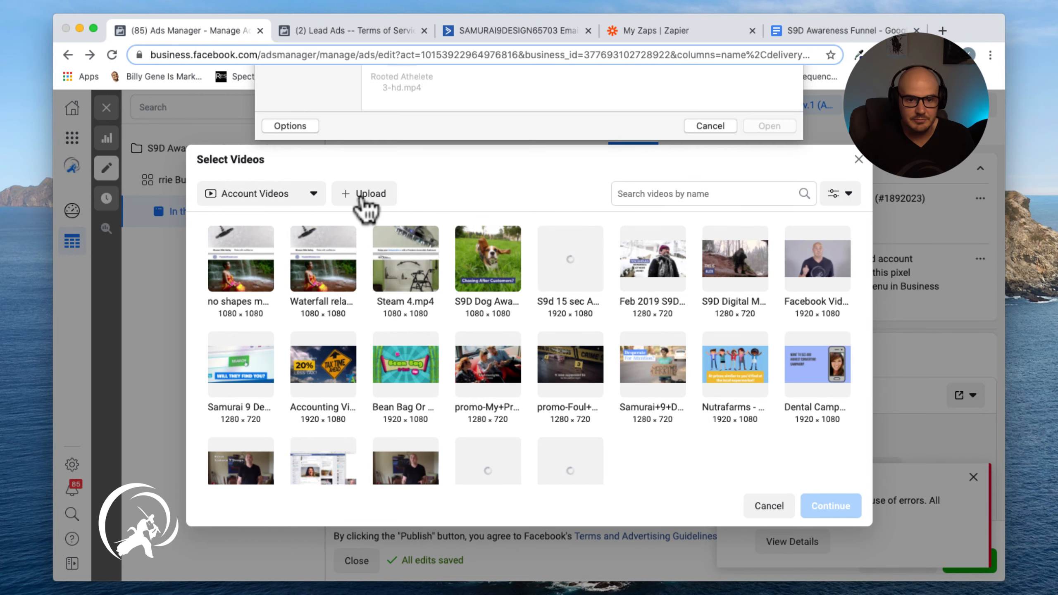
click(622, 158)
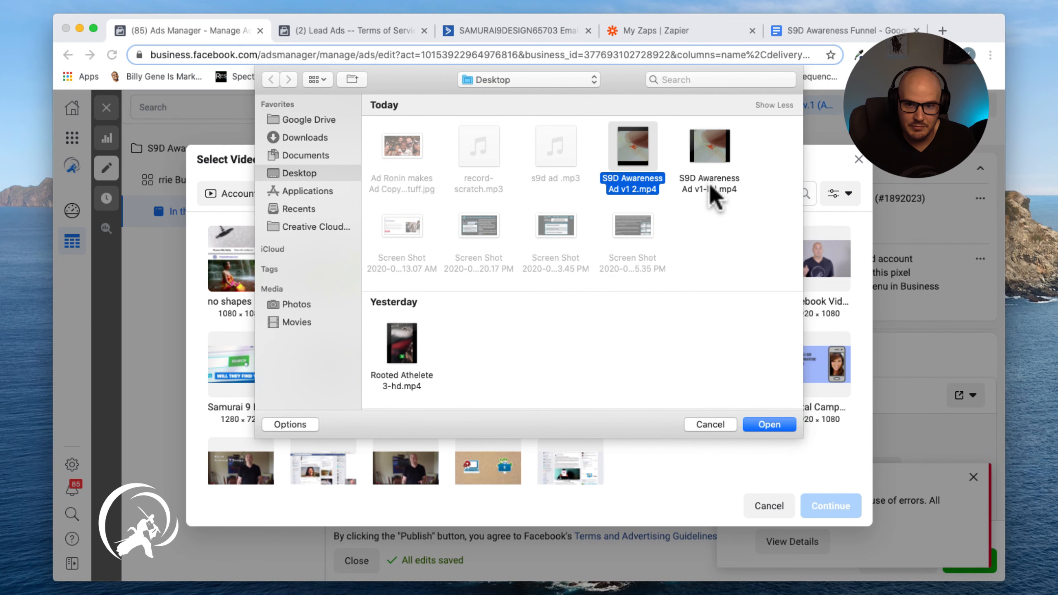
click(708, 184)
click(765, 425)
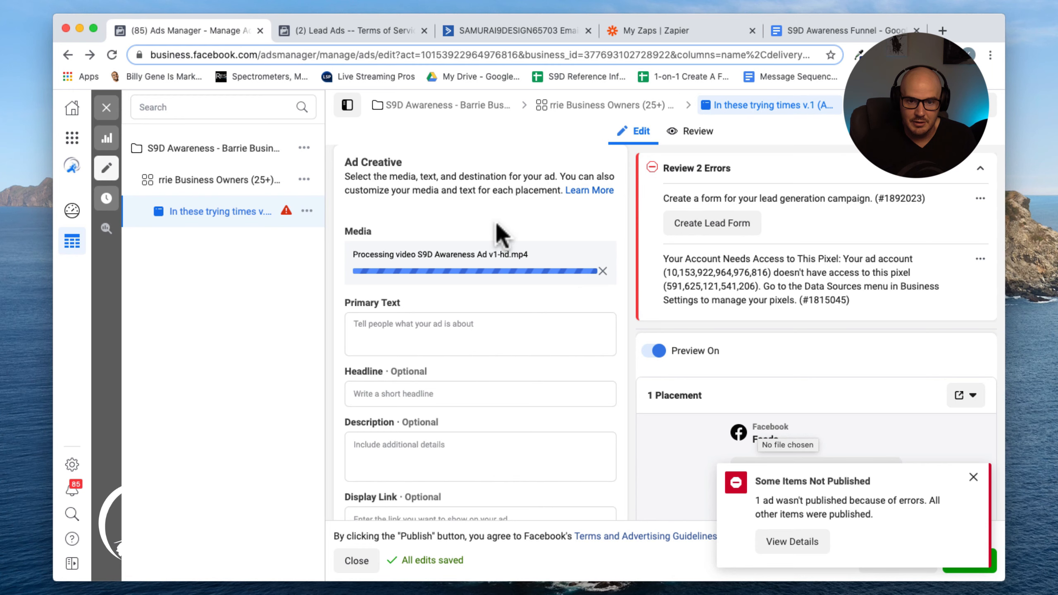
Copy the v.1 primary text from the S9D Awareness Funnel document and paste it into the ad's Primary Text
click(837, 30)
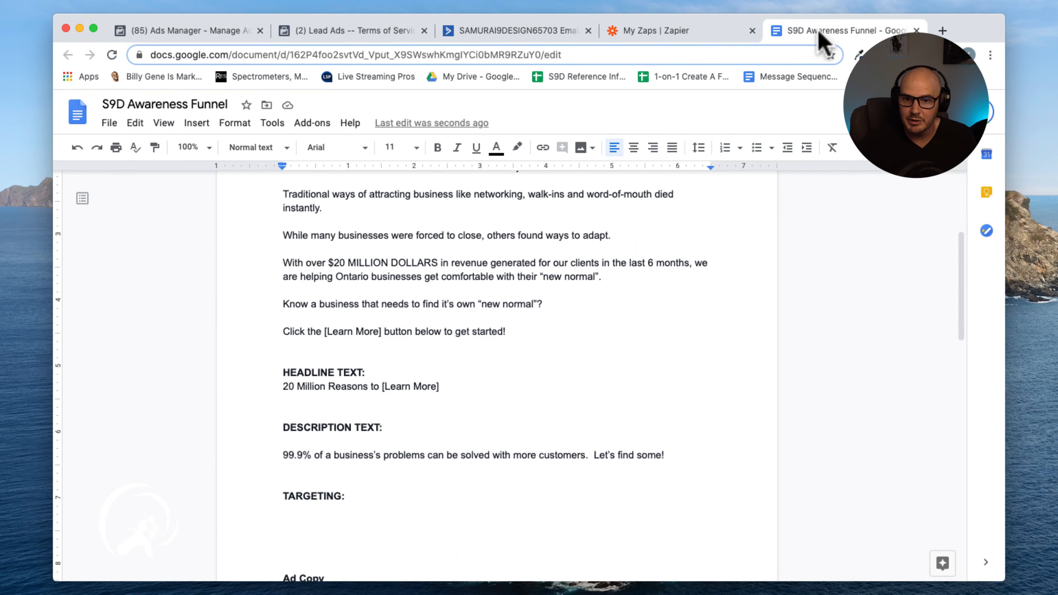
scroll(492, 276, up, 3)
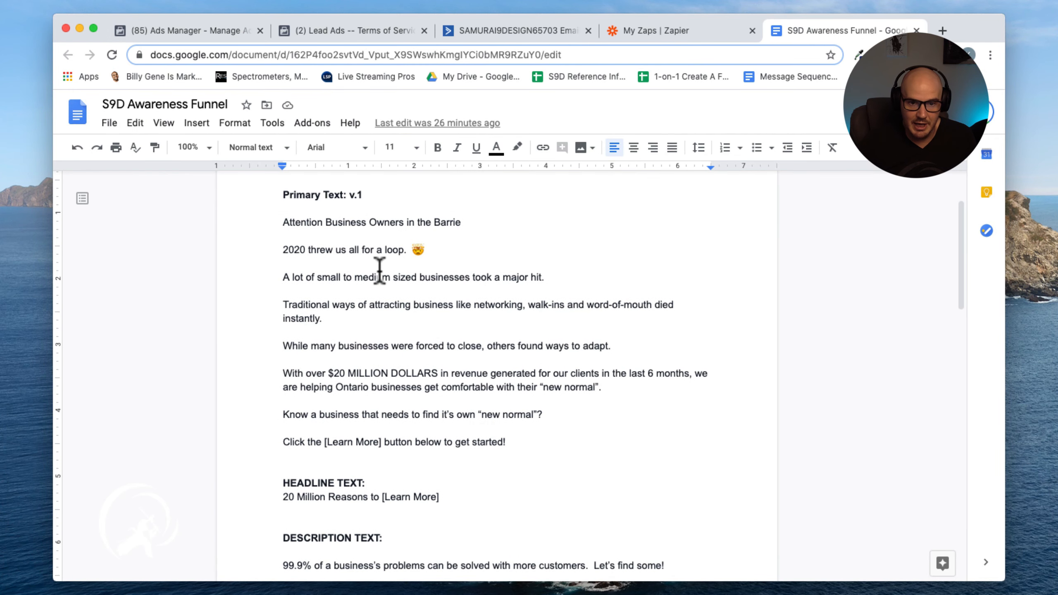
drag(283, 225, 516, 445)
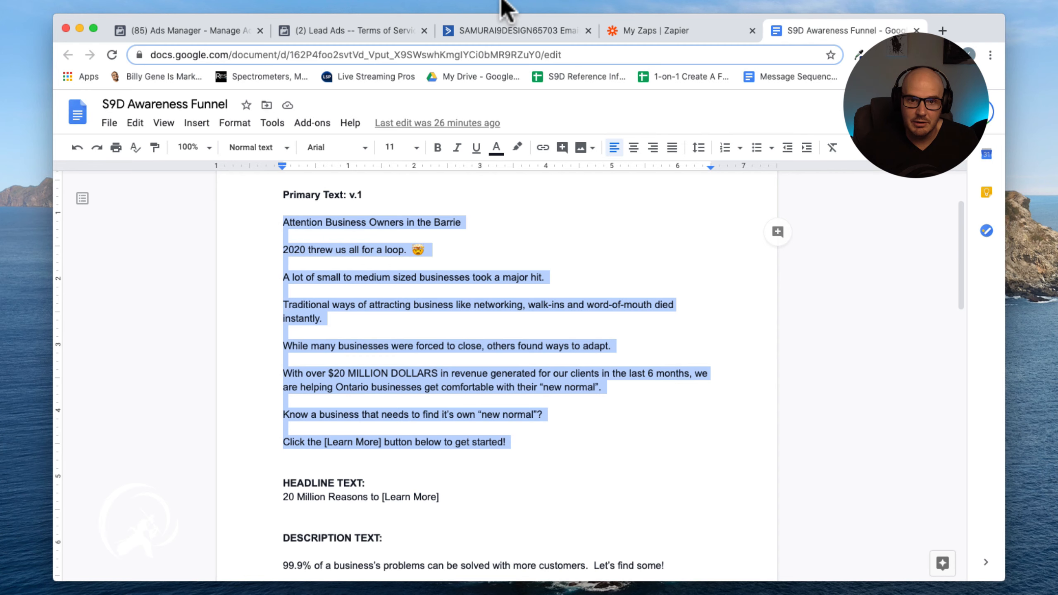
click(218, 34)
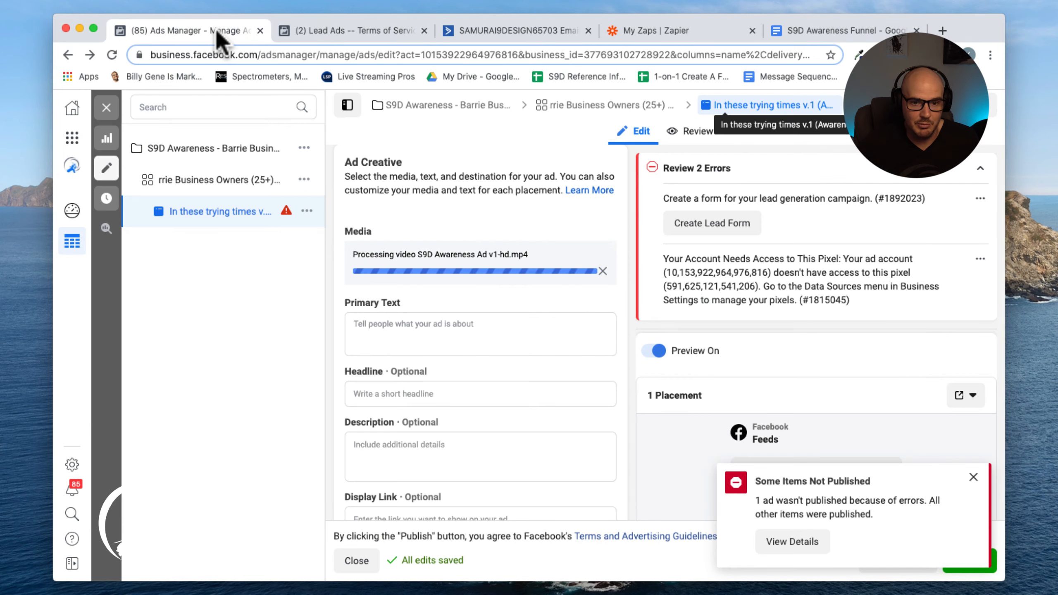
click(378, 347)
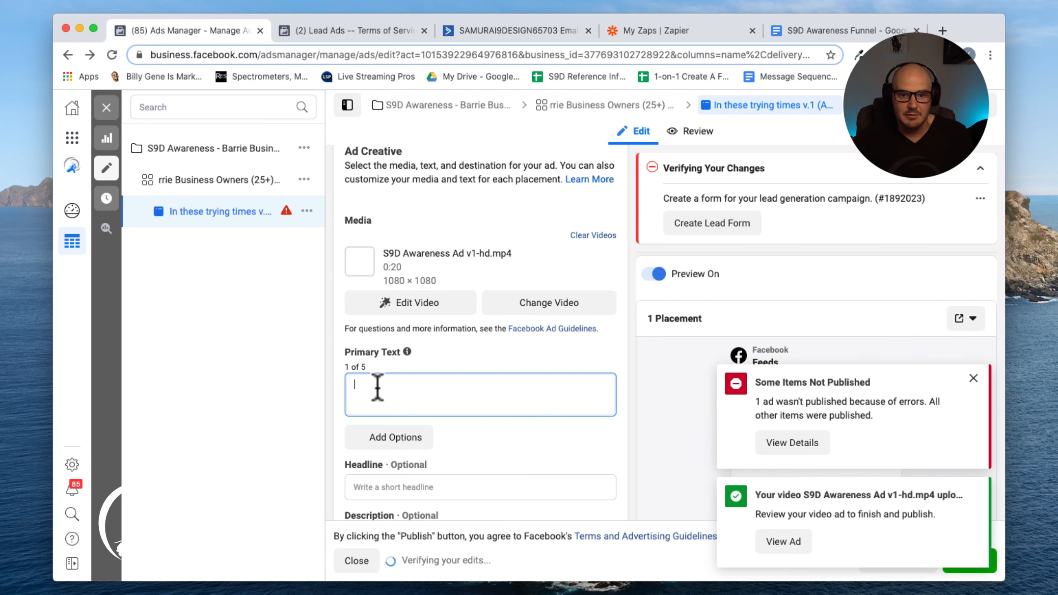
key(super+v)
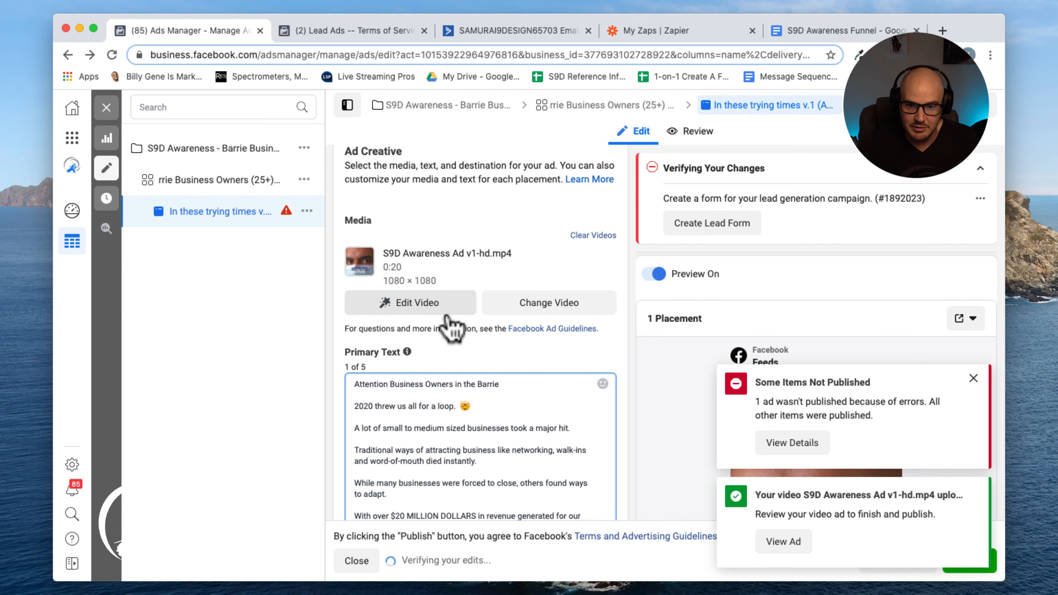
Copy the headline "20 Million Reasons to [Learn More]" from the document into the ad's Headline
scroll(452, 329, down, 8)
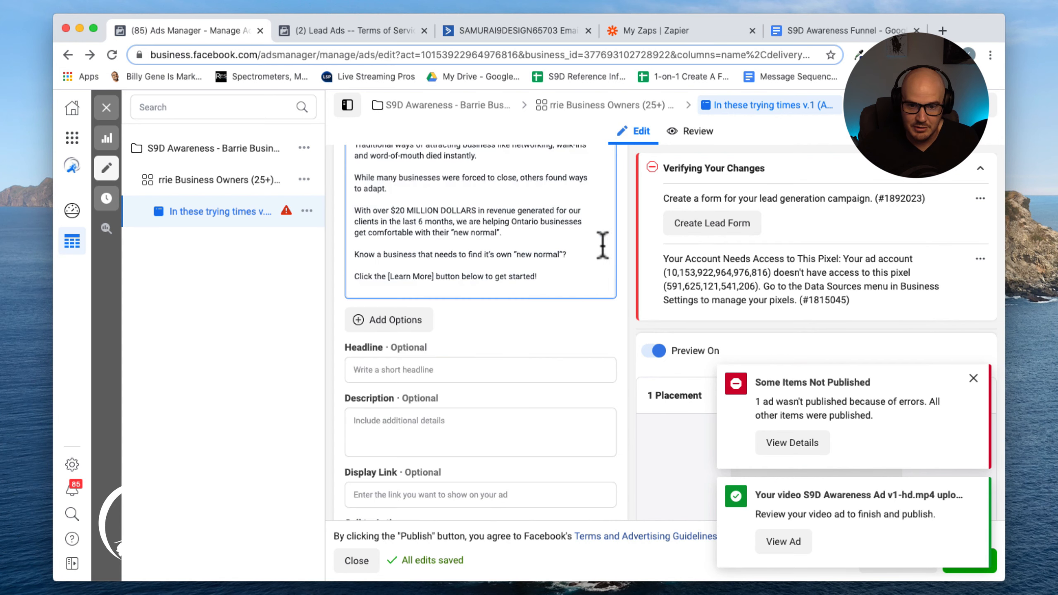
click(835, 31)
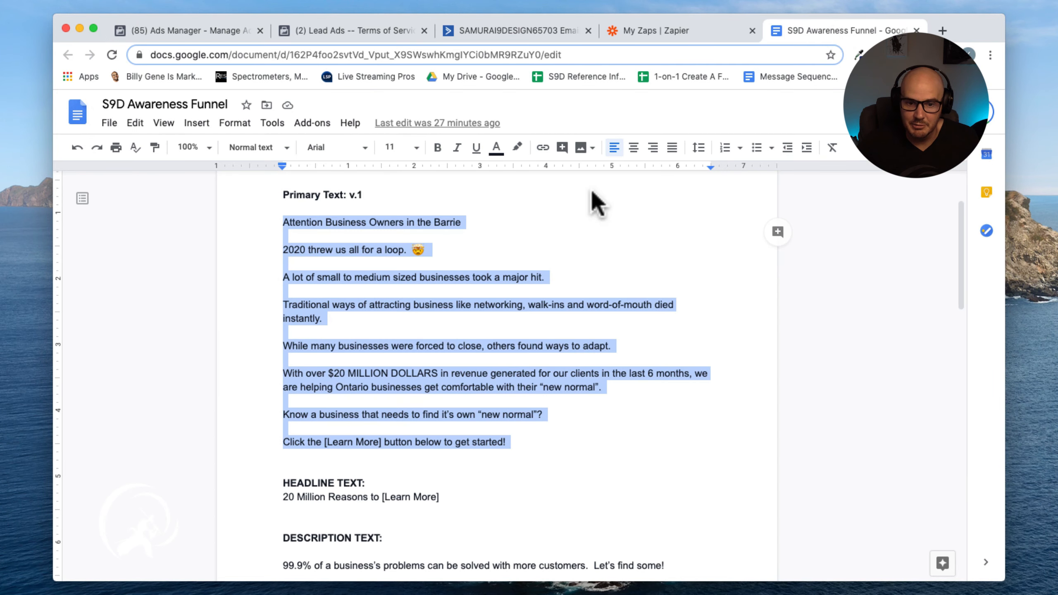
scroll(288, 485, down, 2)
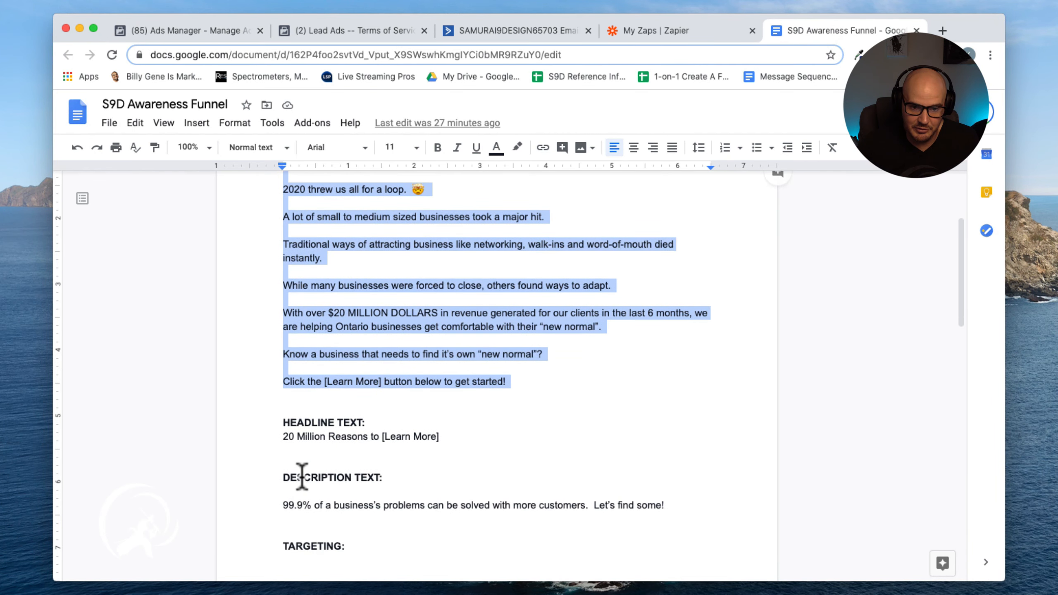
click(299, 437)
triple_click(299, 437)
key(super+c)
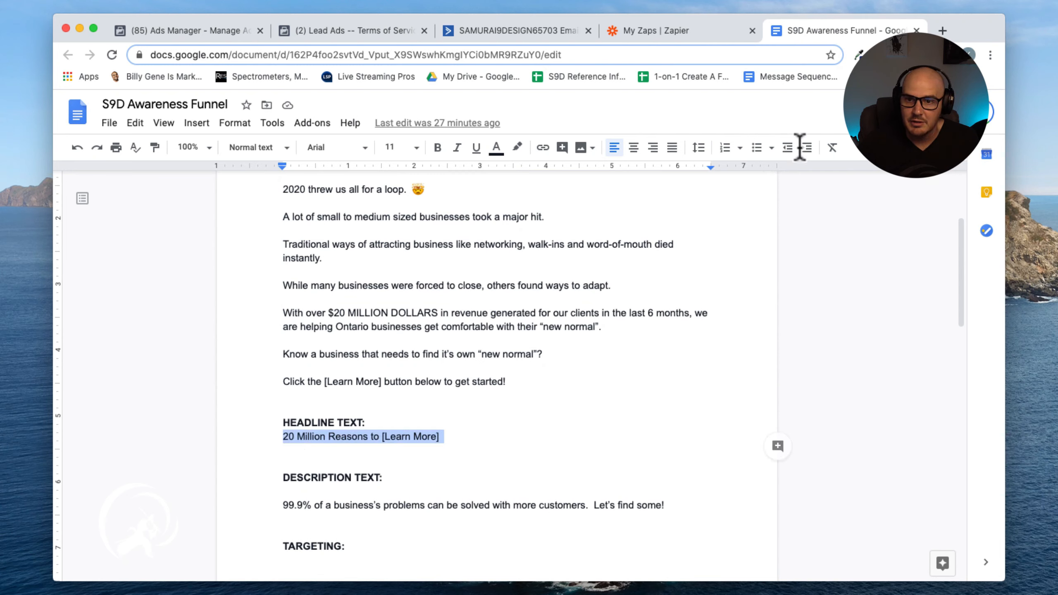
click(212, 32)
click(373, 350)
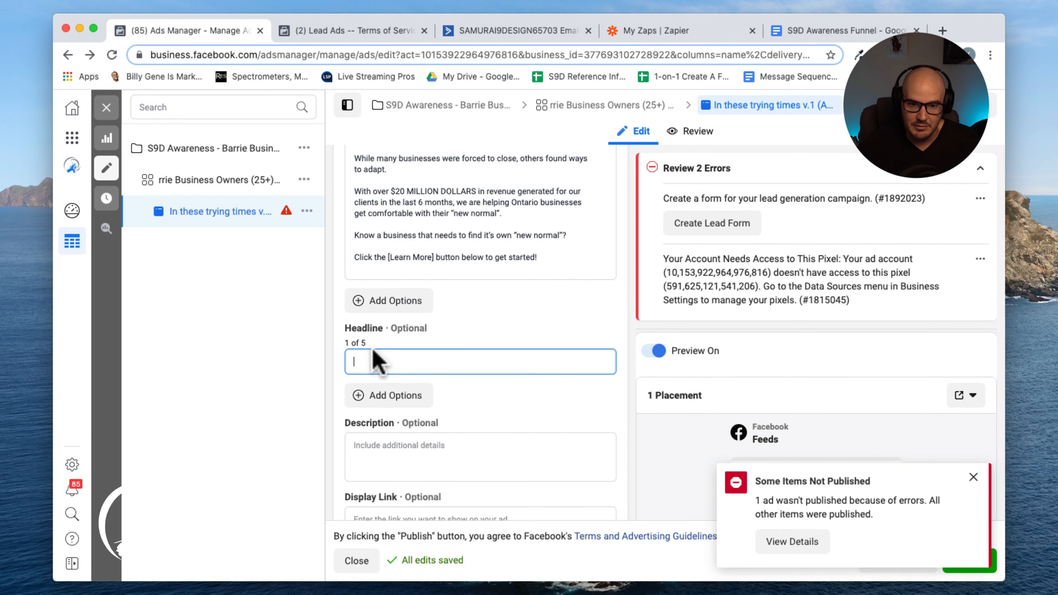
key(super+v)
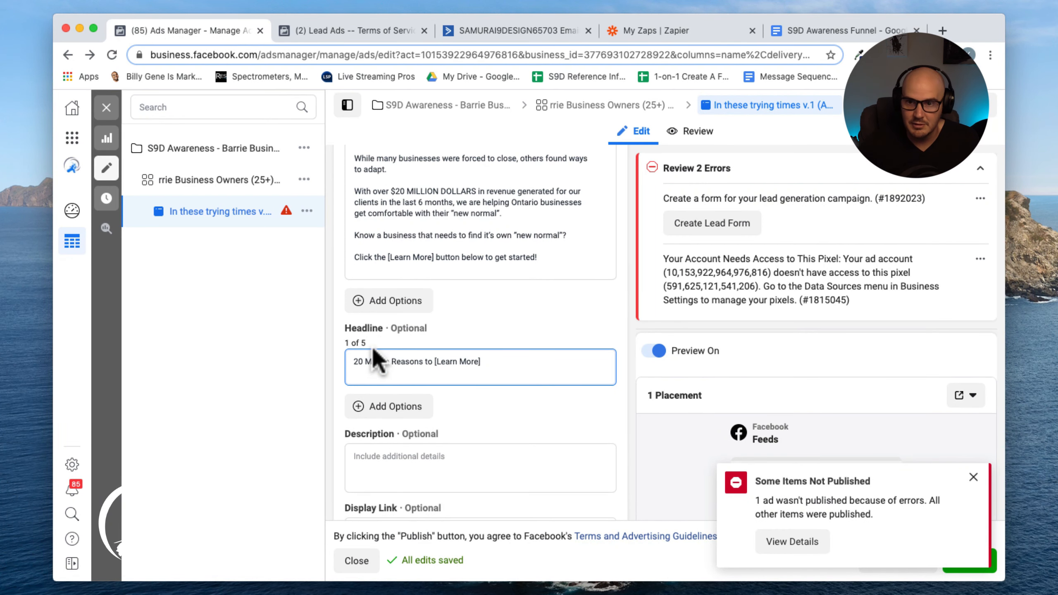
Copy the description text "99.9% of a business's problems can be solved with more customers. Let's find some!" into the ad's Description
click(836, 37)
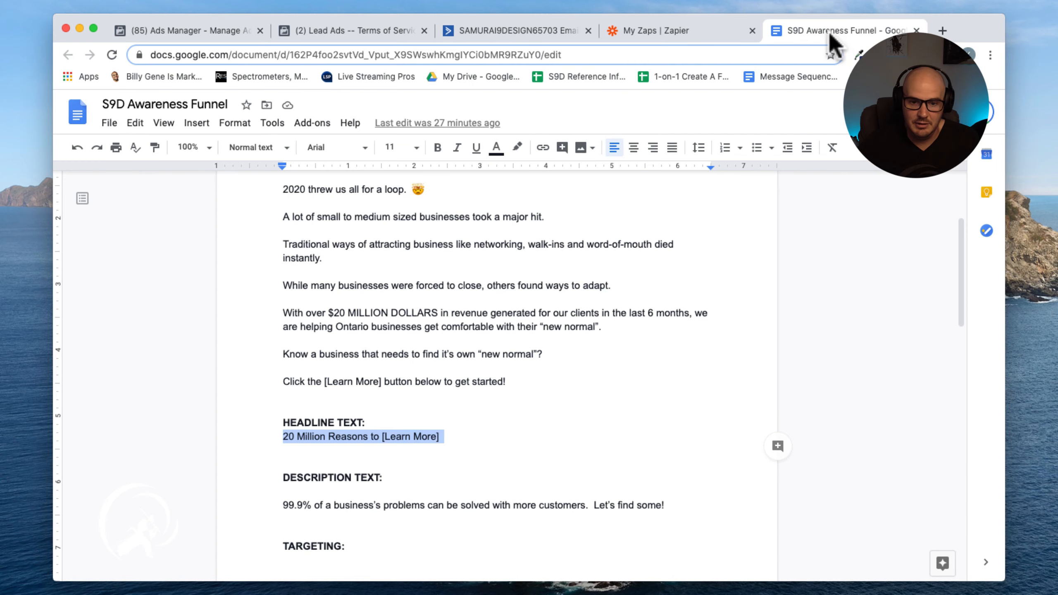
click(329, 505)
triple_click(331, 505)
key(cmd+c)
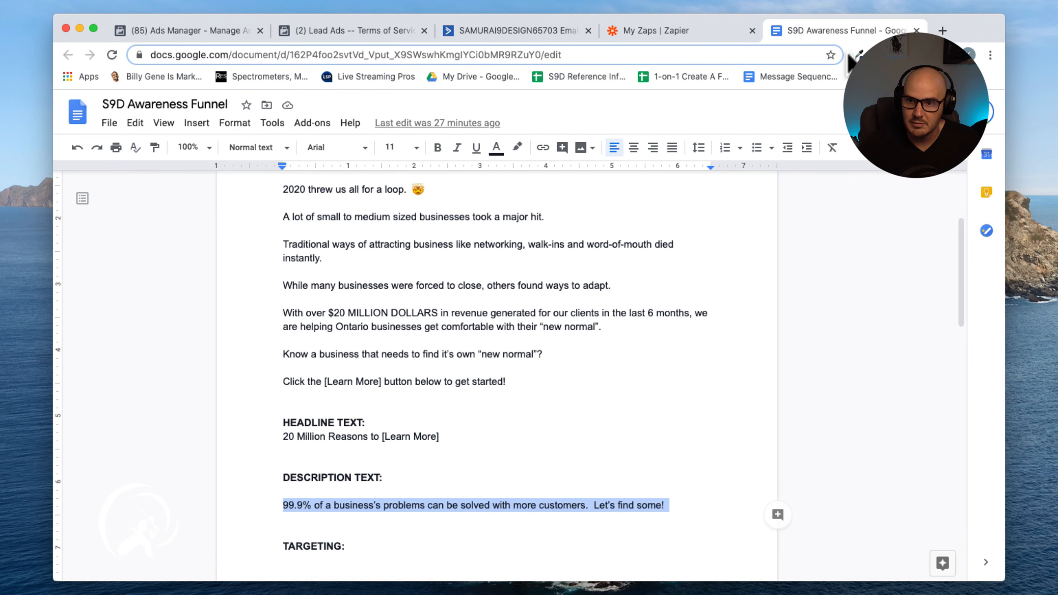
click(250, 32)
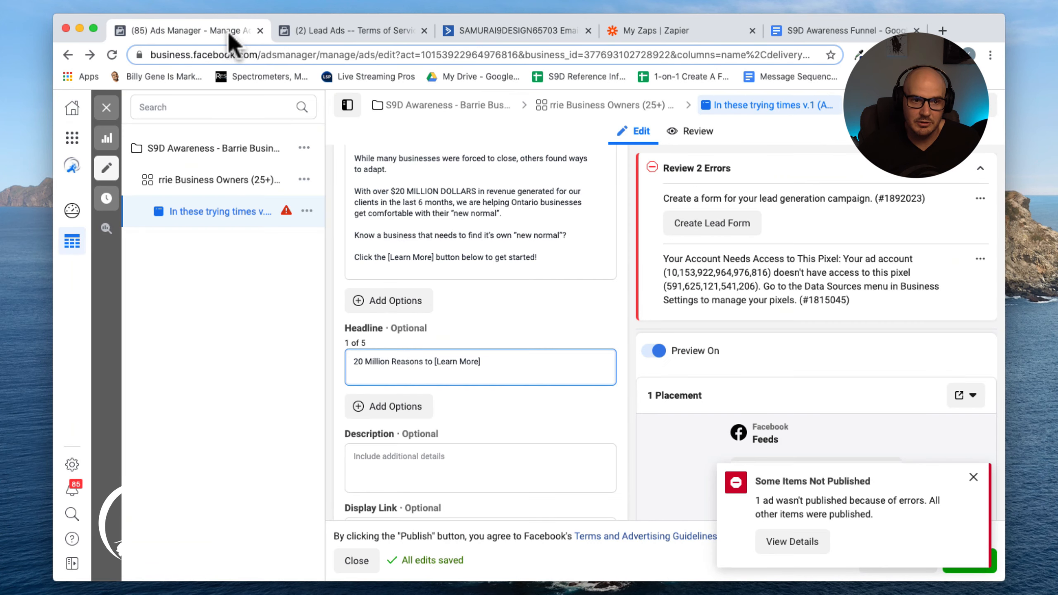
click(389, 461)
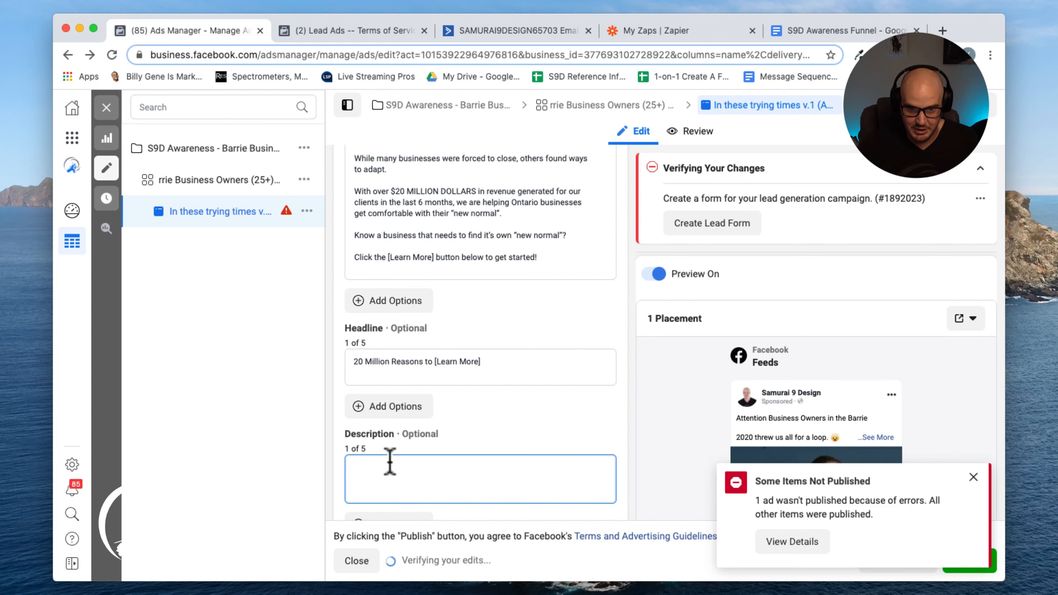
key(cmd+v)
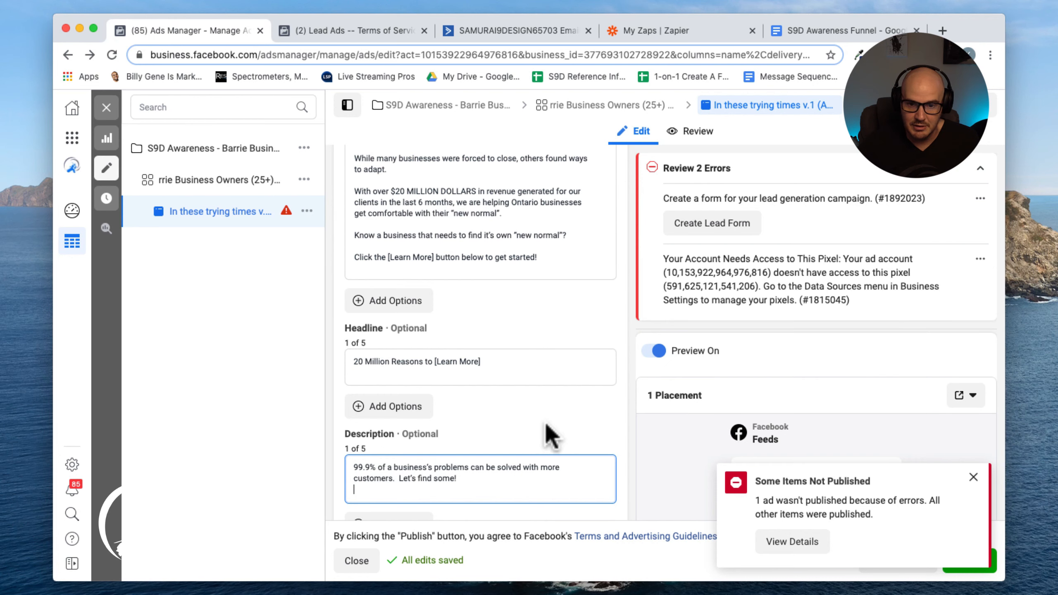
Dismiss the publishing error notice and scroll through the ad's remaining creative and form fields
click(974, 478)
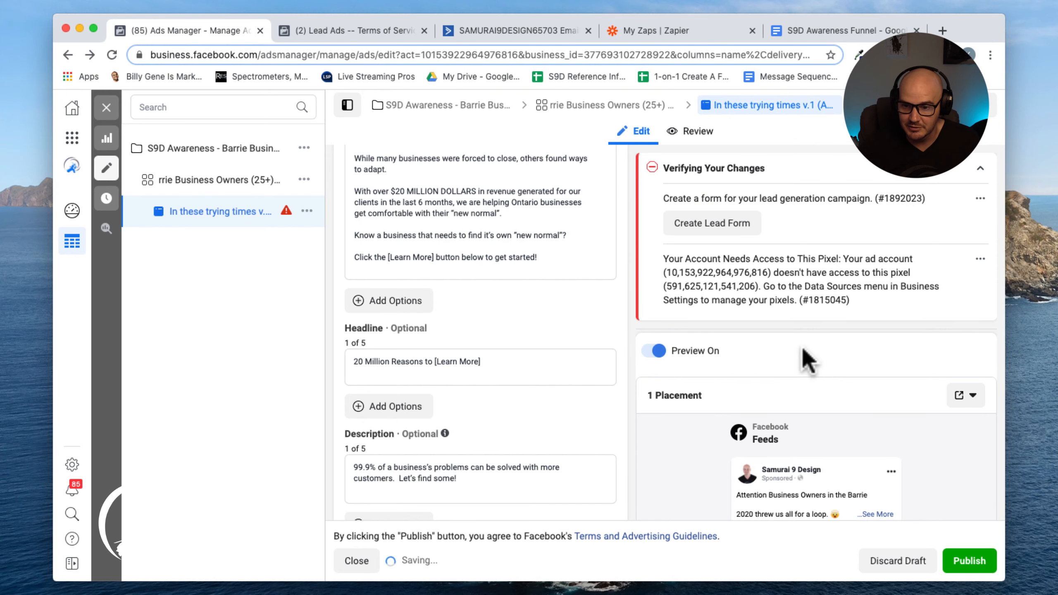
scroll(711, 333, down, 5)
scroll(704, 332, down, 8)
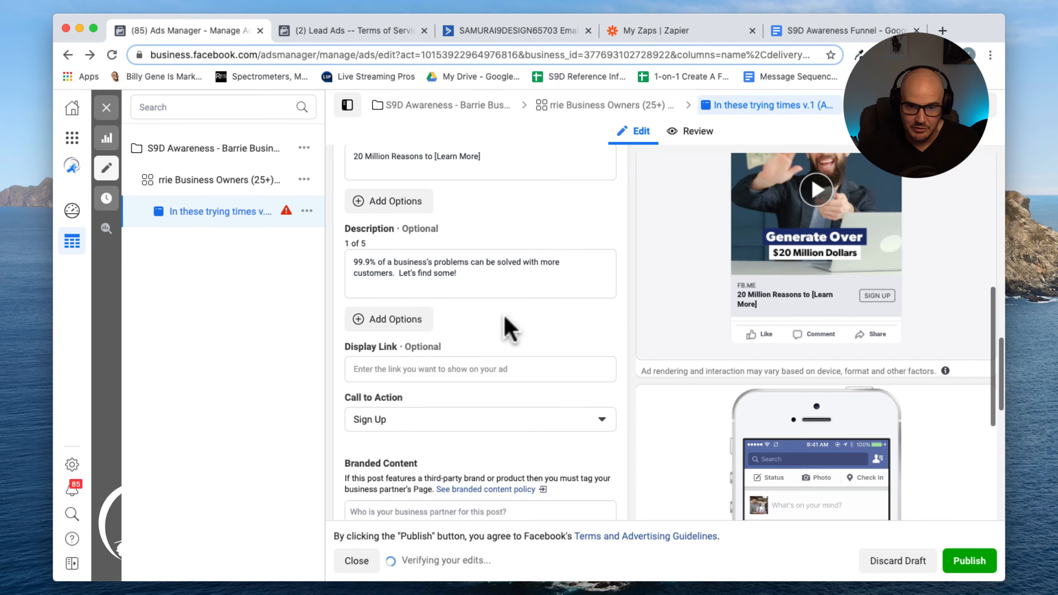
scroll(509, 329, down, 12)
scroll(509, 329, up, 6)
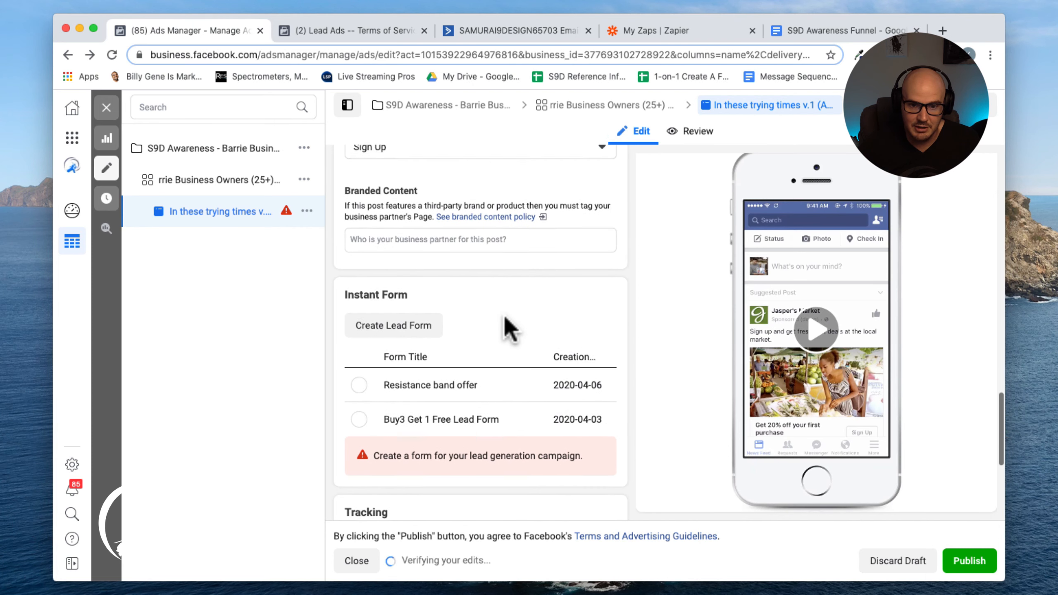
scroll(509, 329, up, 2)
scroll(510, 329, up, 4)
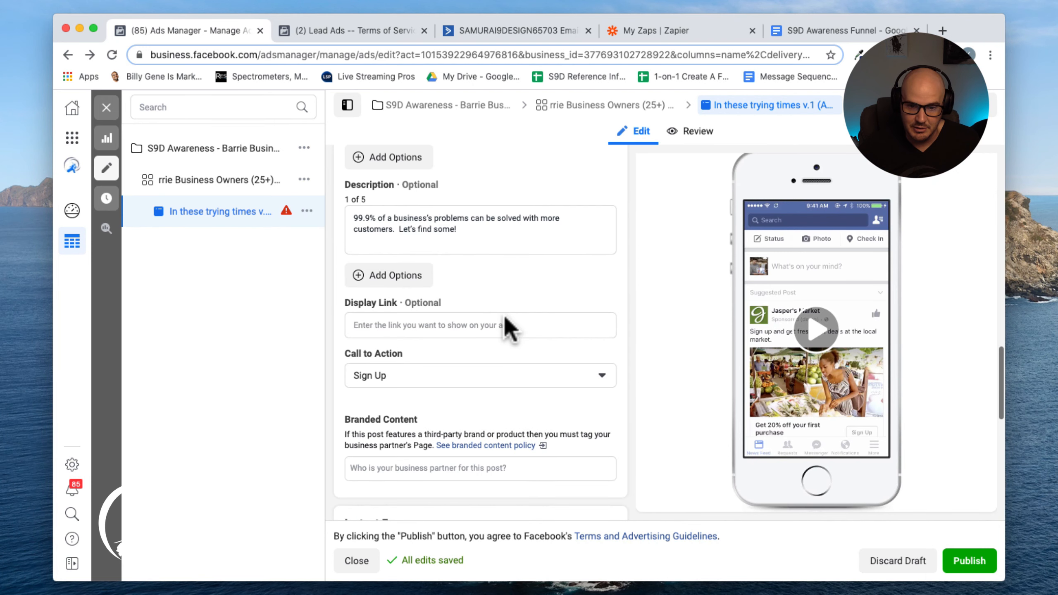
scroll(503, 326, up, 5)
scroll(425, 349, up, 10)
Set a custom video thumbnail showing the cheering woman at her laptop and save the video edits
click(172, 283)
scroll(417, 388, down, 10)
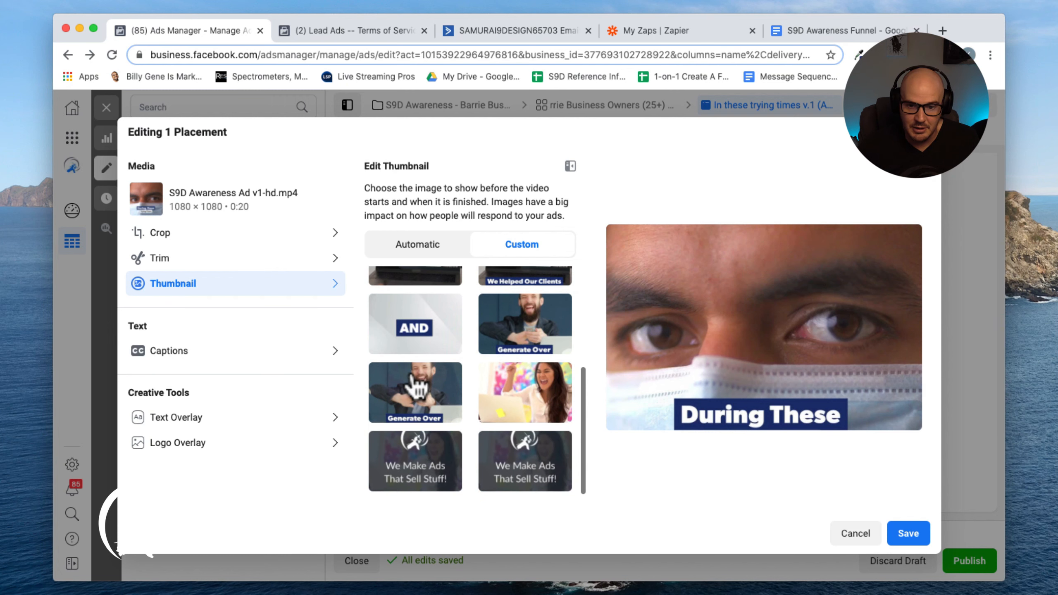
click(513, 398)
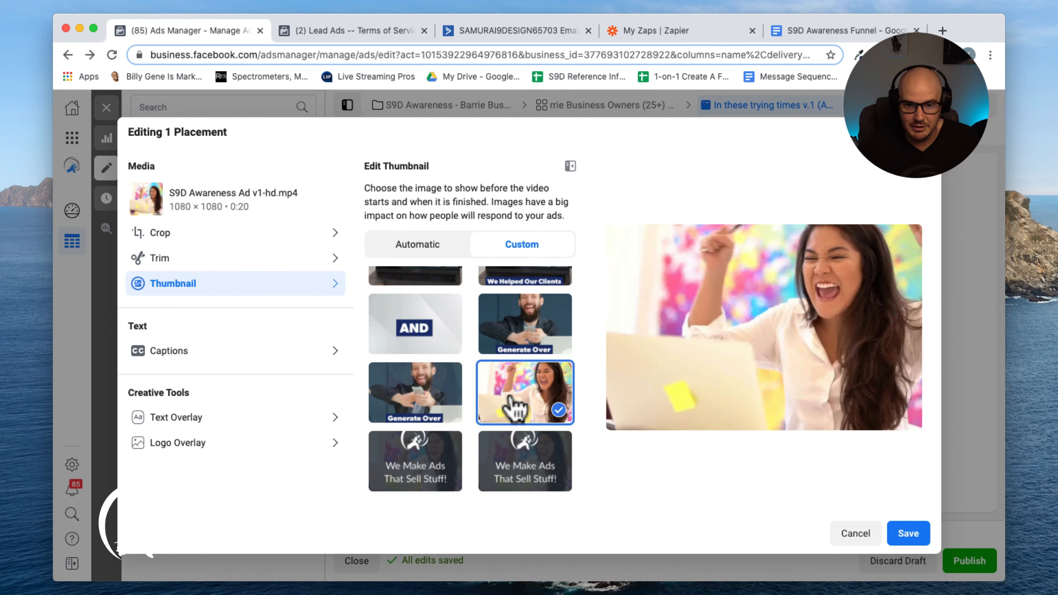
scroll(515, 407, up, 1)
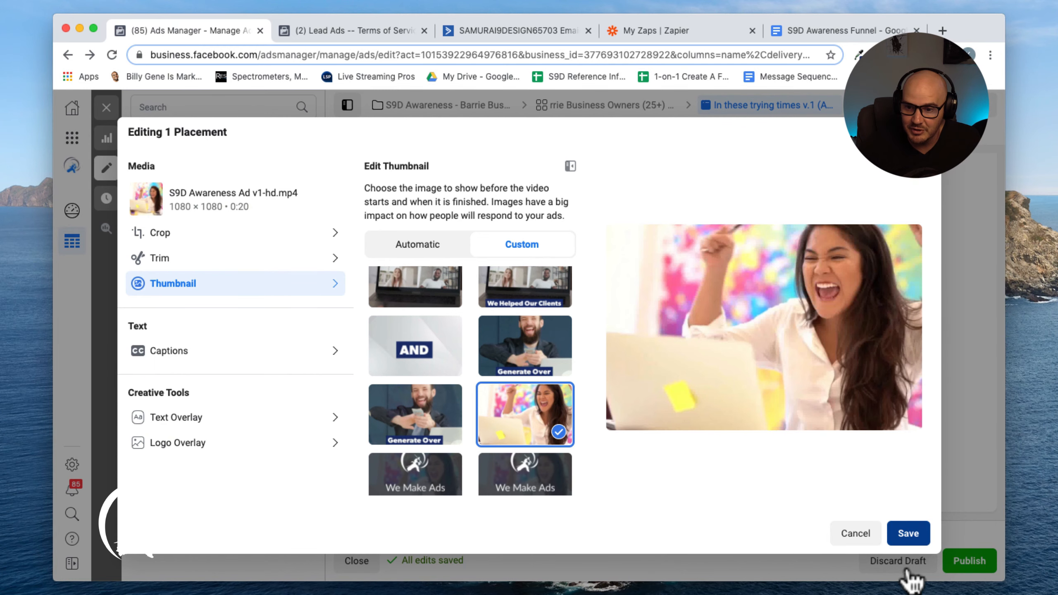
click(909, 539)
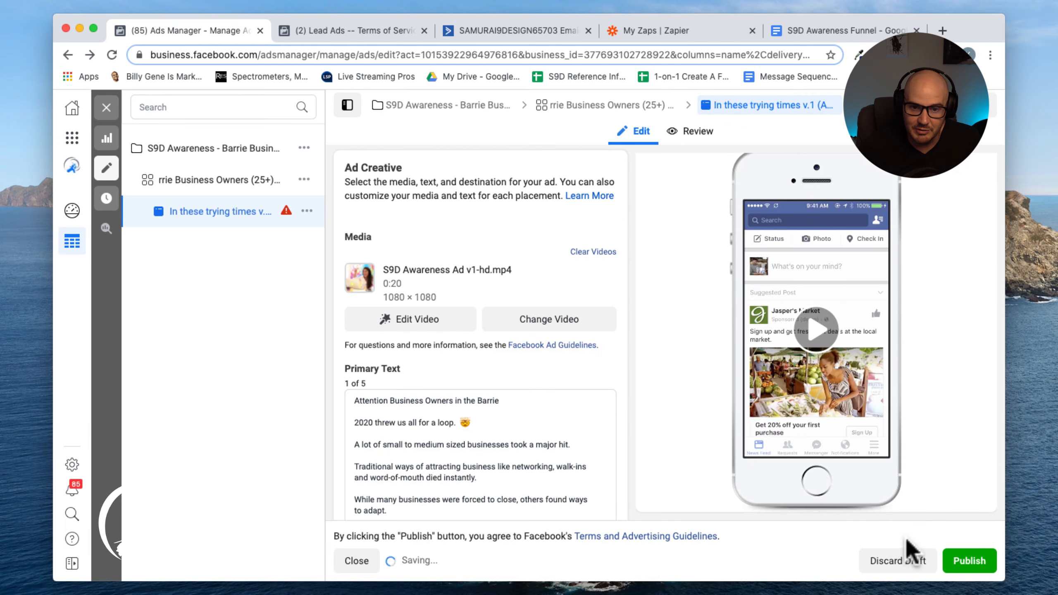
Open the ad's Display Link field for editing
scroll(611, 396, down, 15)
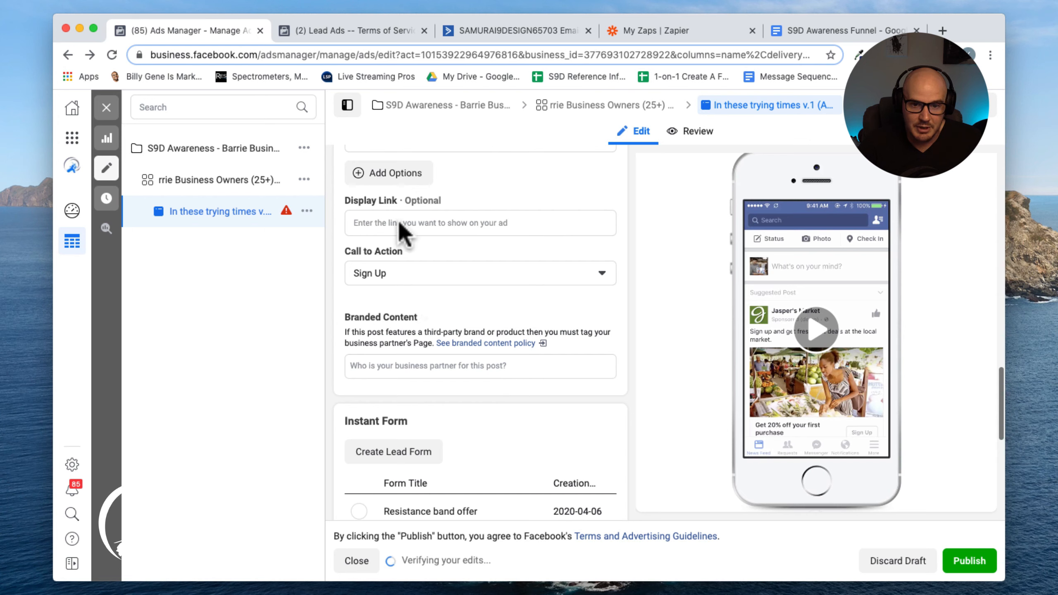
click(390, 226)
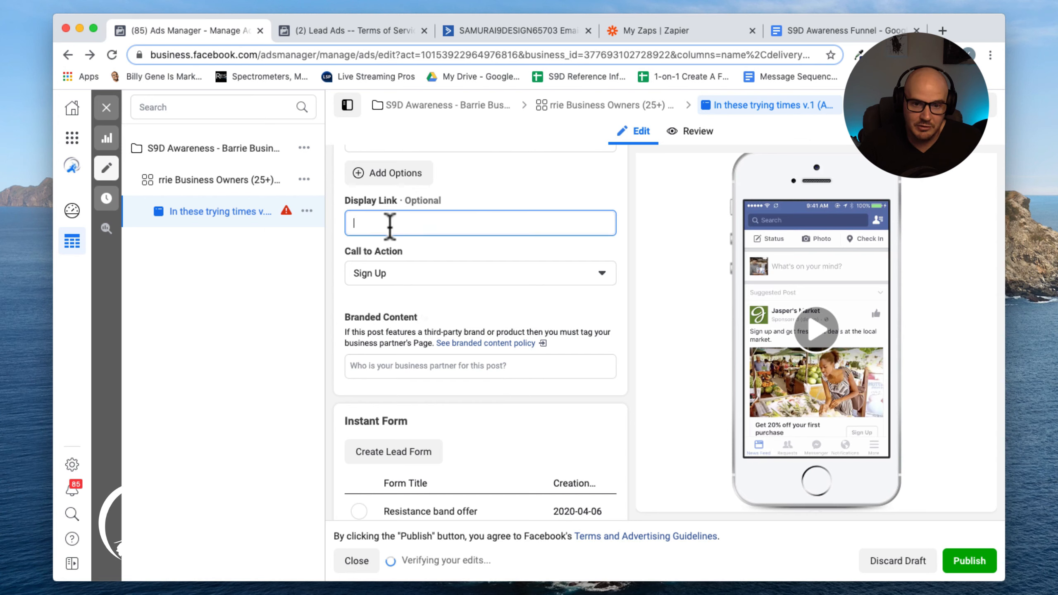